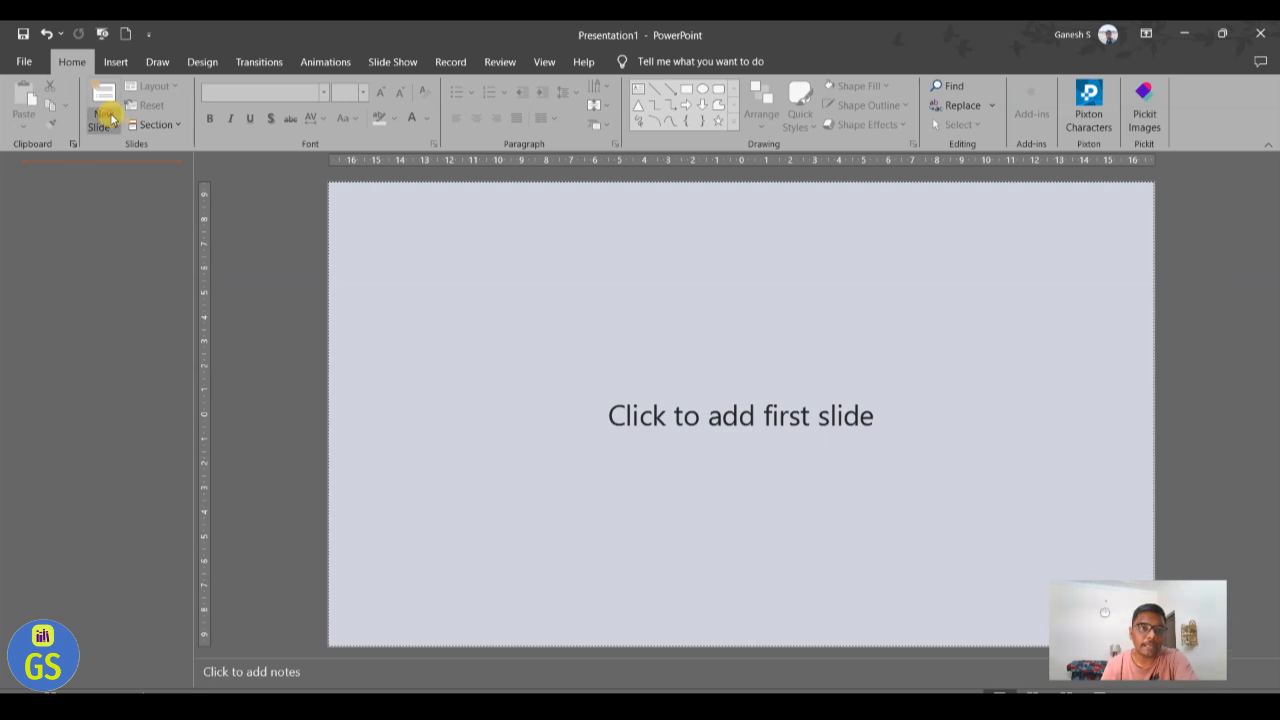
Step: Add a first slide with the Blank layout to the empty presentation
left_click(120, 349)
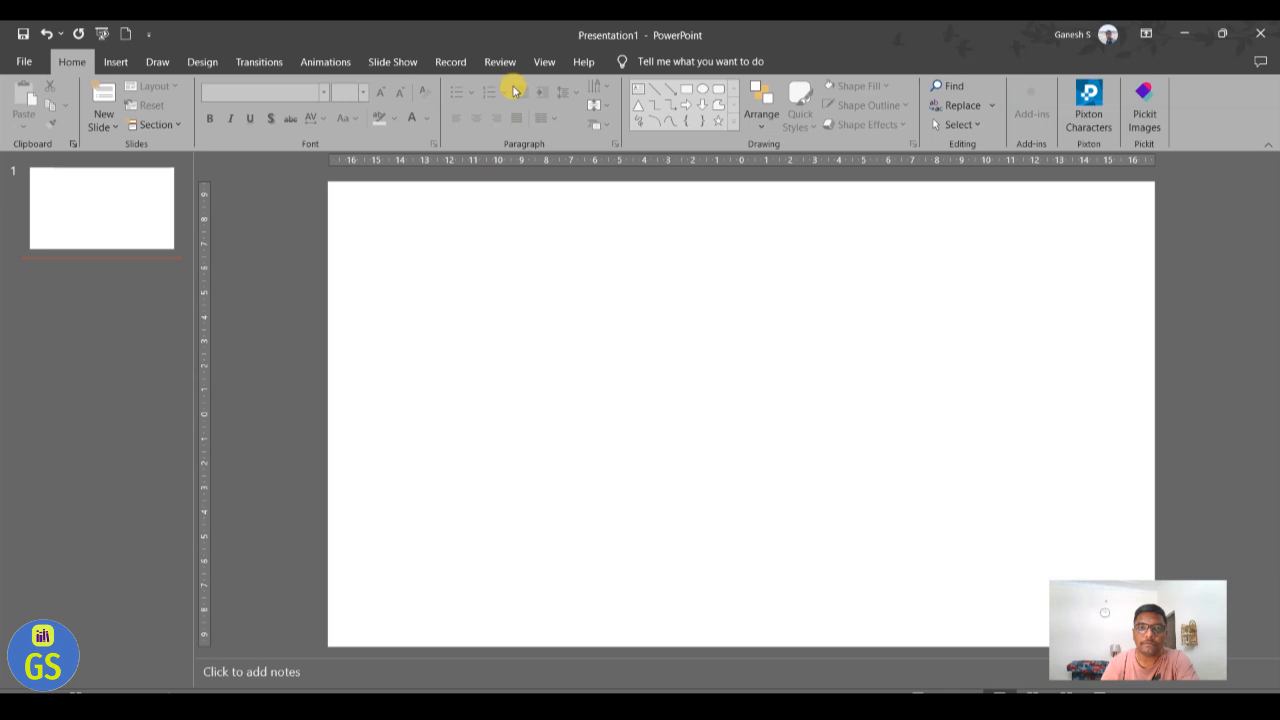
Step: Toggle the ruler off and back on twice
left_click(544, 61)
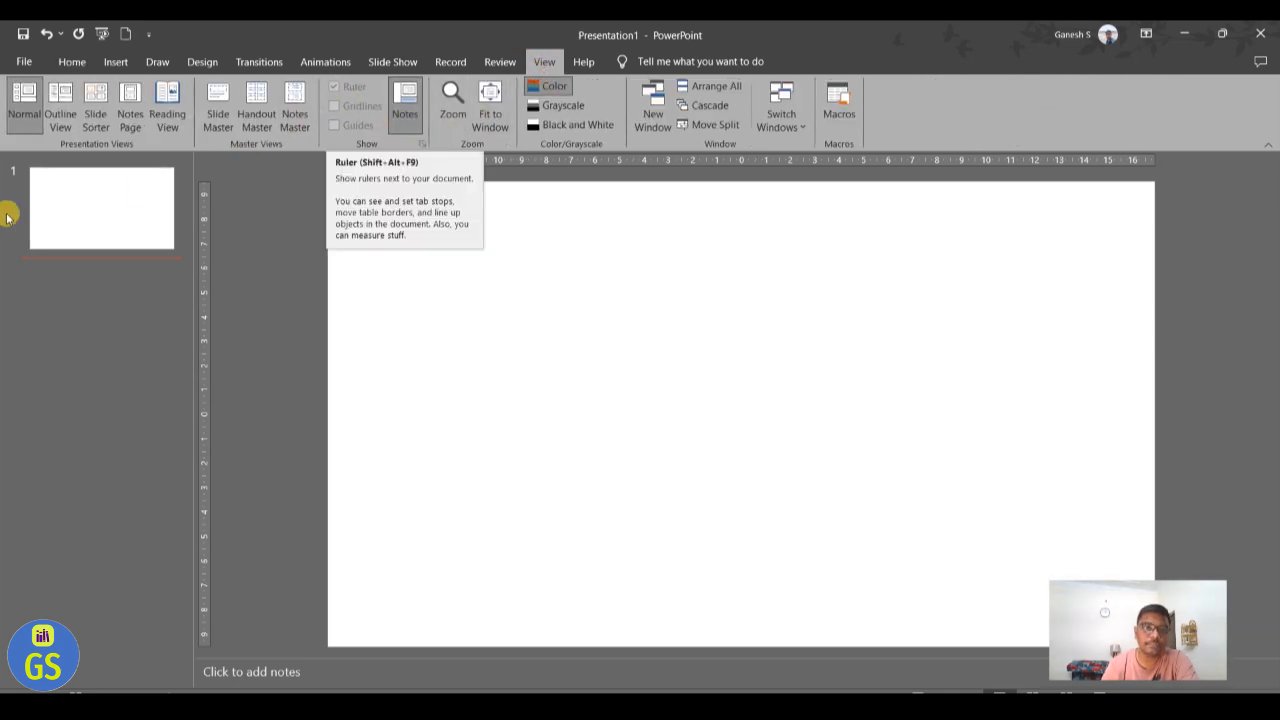
left_click(63, 194)
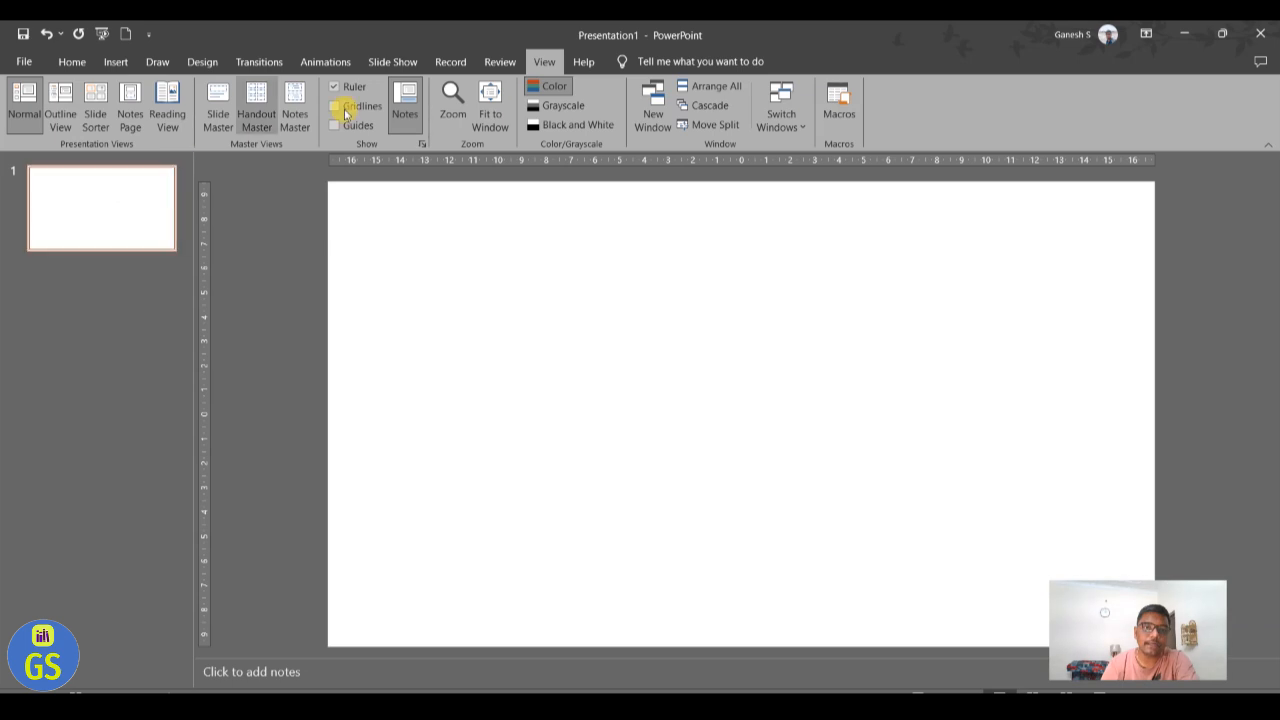
left_click(348, 91)
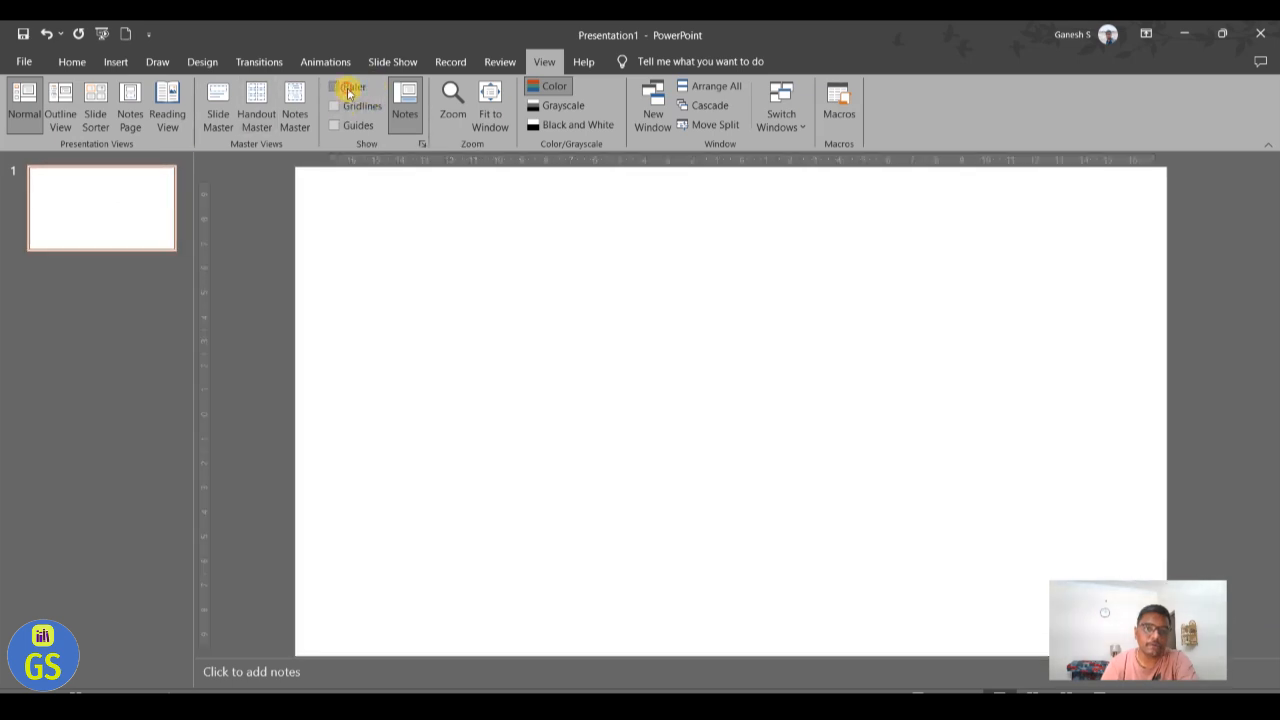
left_click(348, 91)
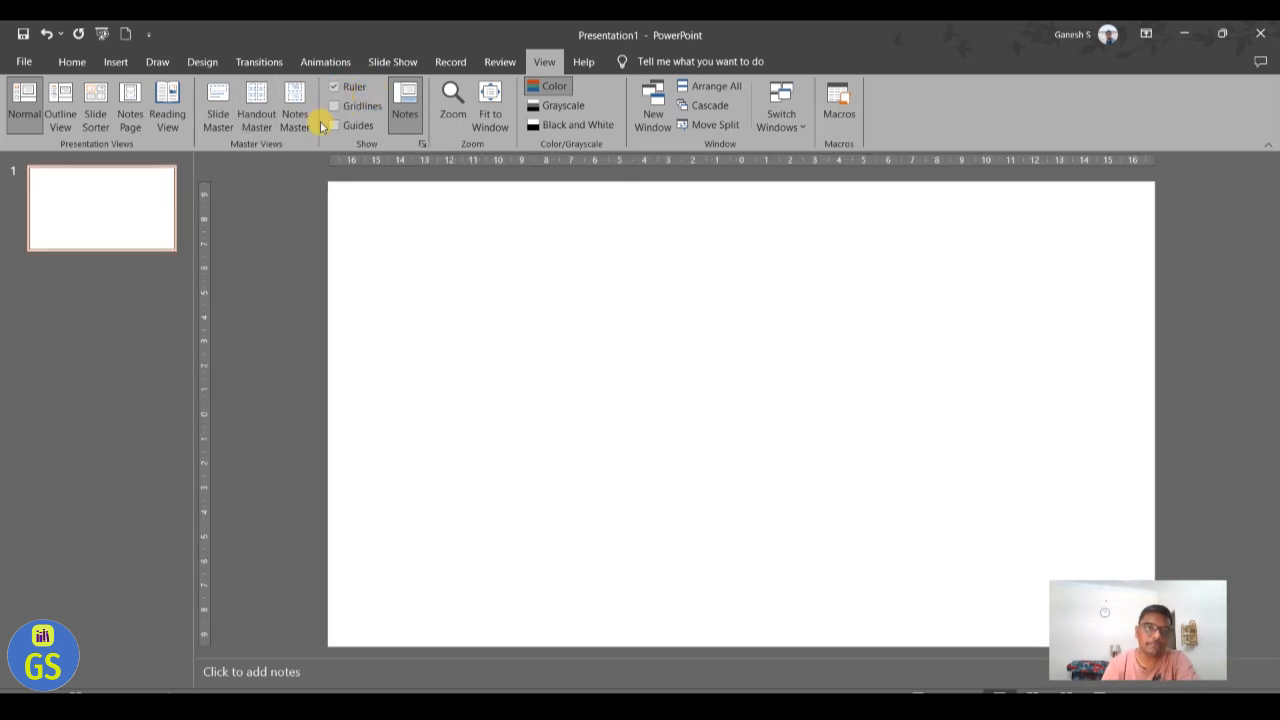
left_click(348, 89)
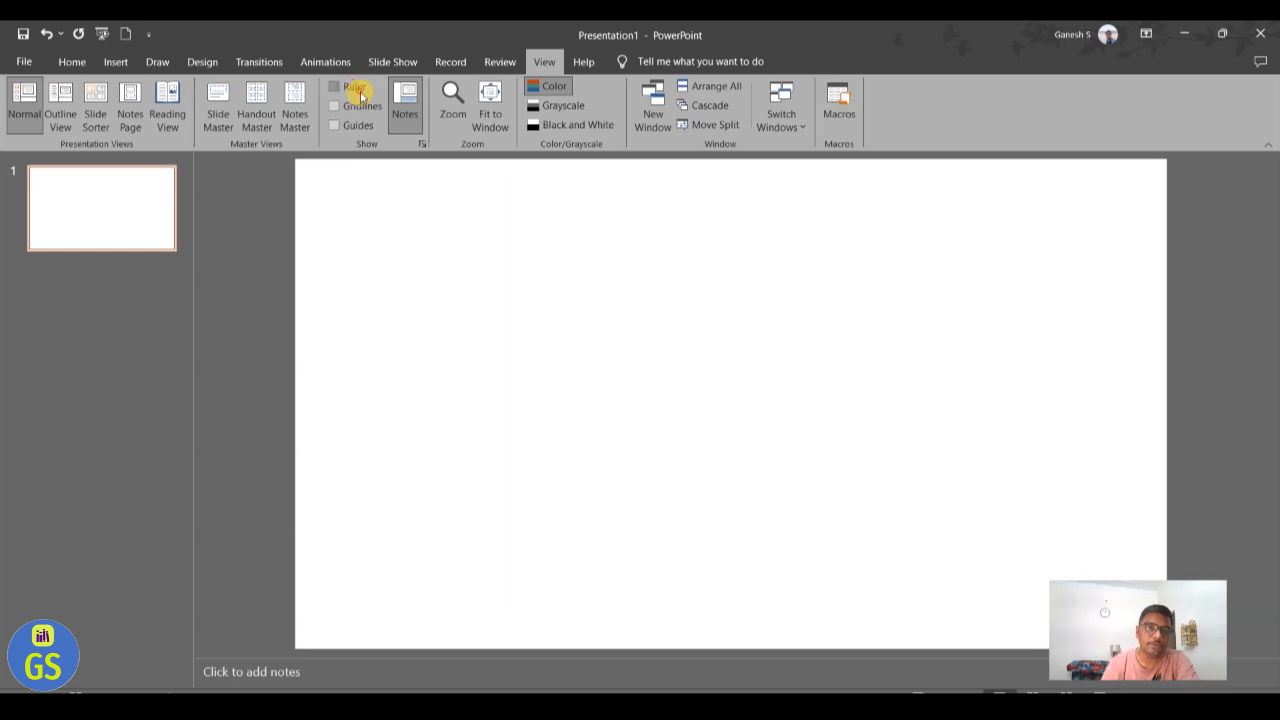
left_click(348, 89)
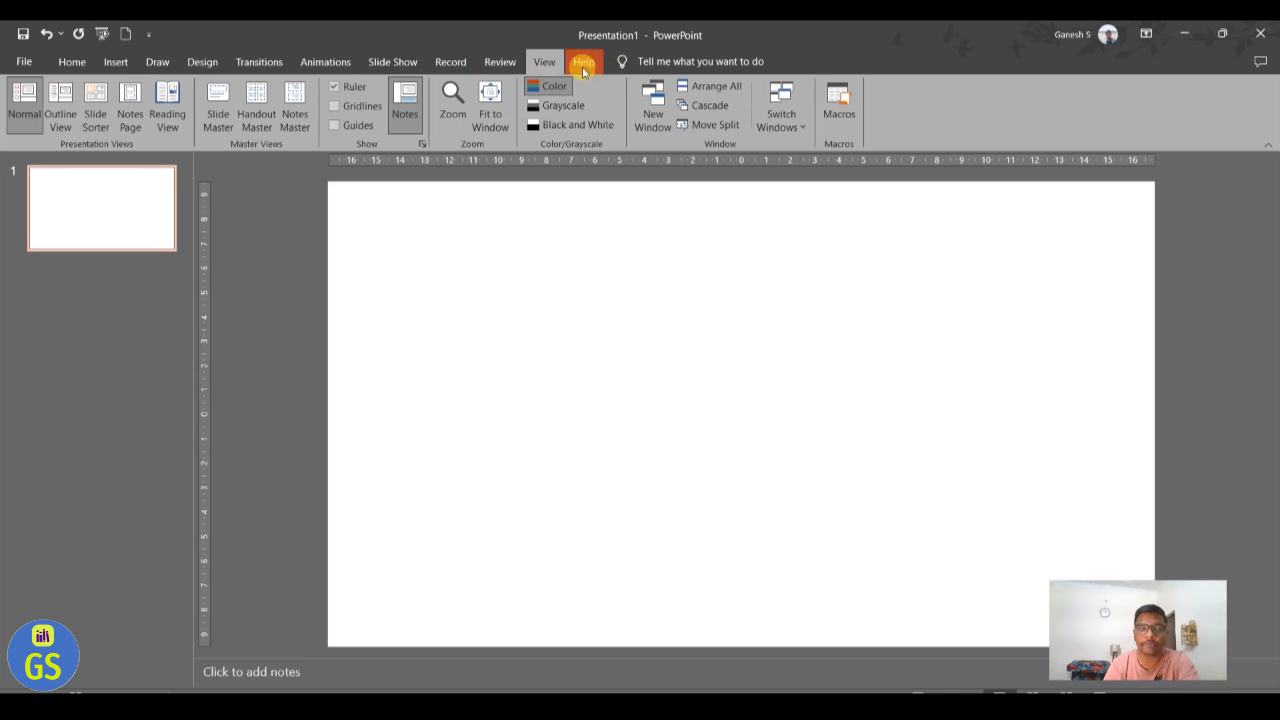
Step: Browse the full gallery of design themes and keep the presentation's current plain white theme
left_click(204, 62)
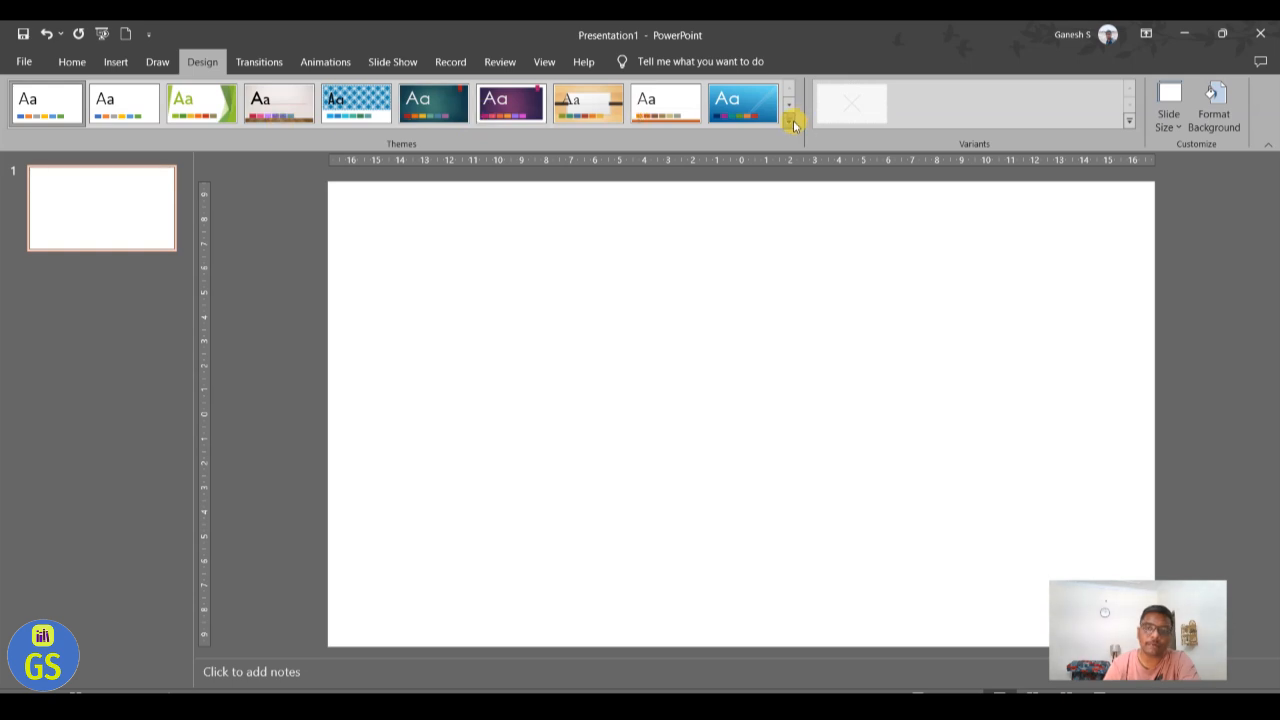
left_click(790, 121)
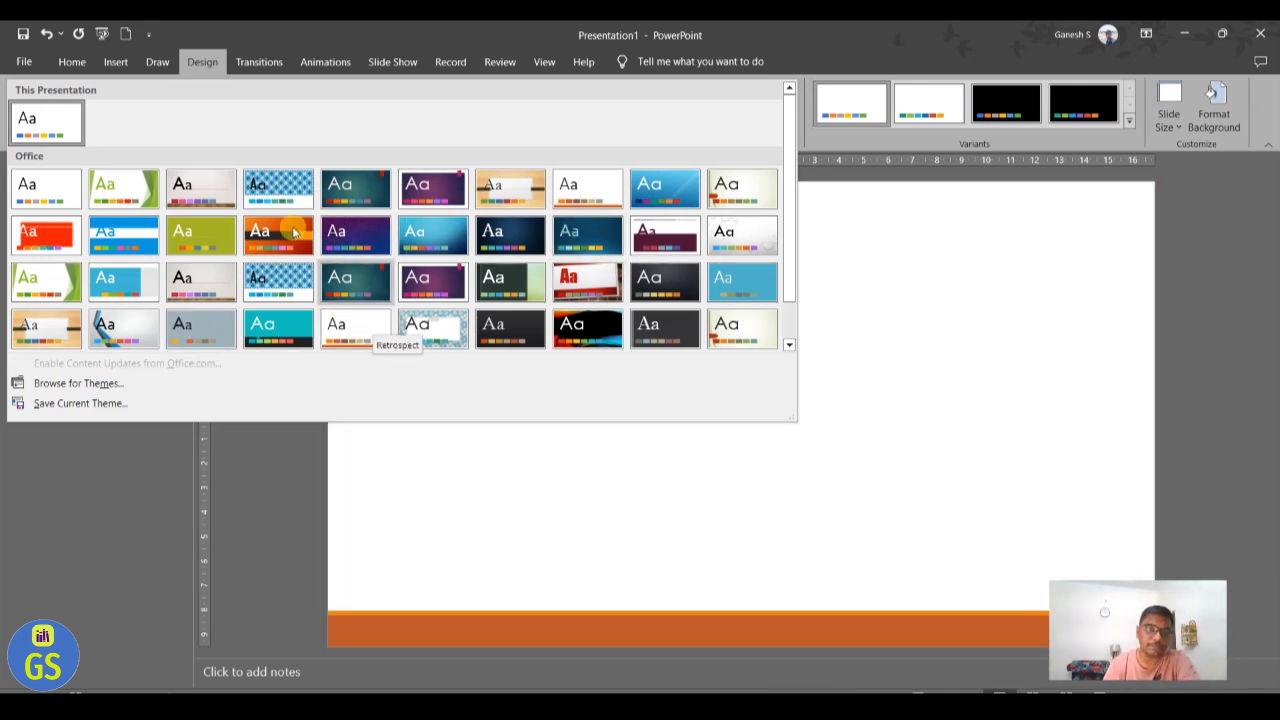
left_click(60, 132)
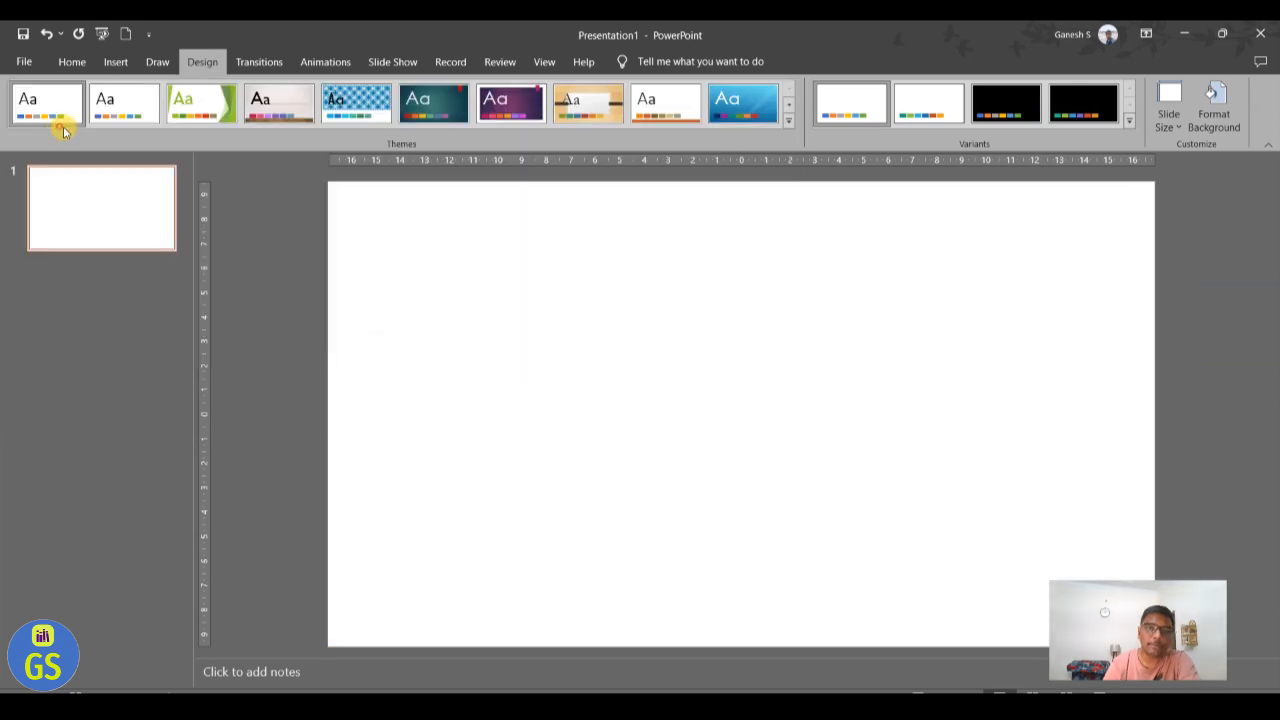
Step: Set a custom slide size of A4 Paper (210x297 mm) in landscape, scaling the content with Ensure Fit
left_click(1174, 124)
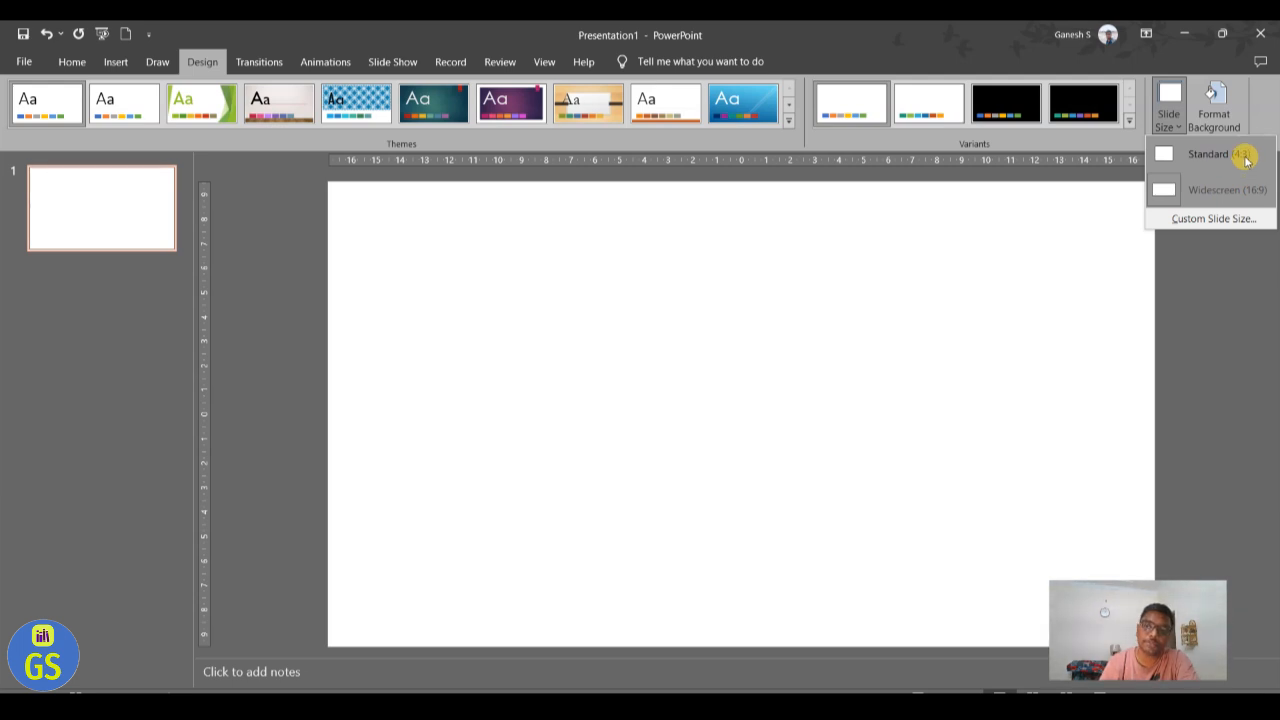
left_click(1219, 220)
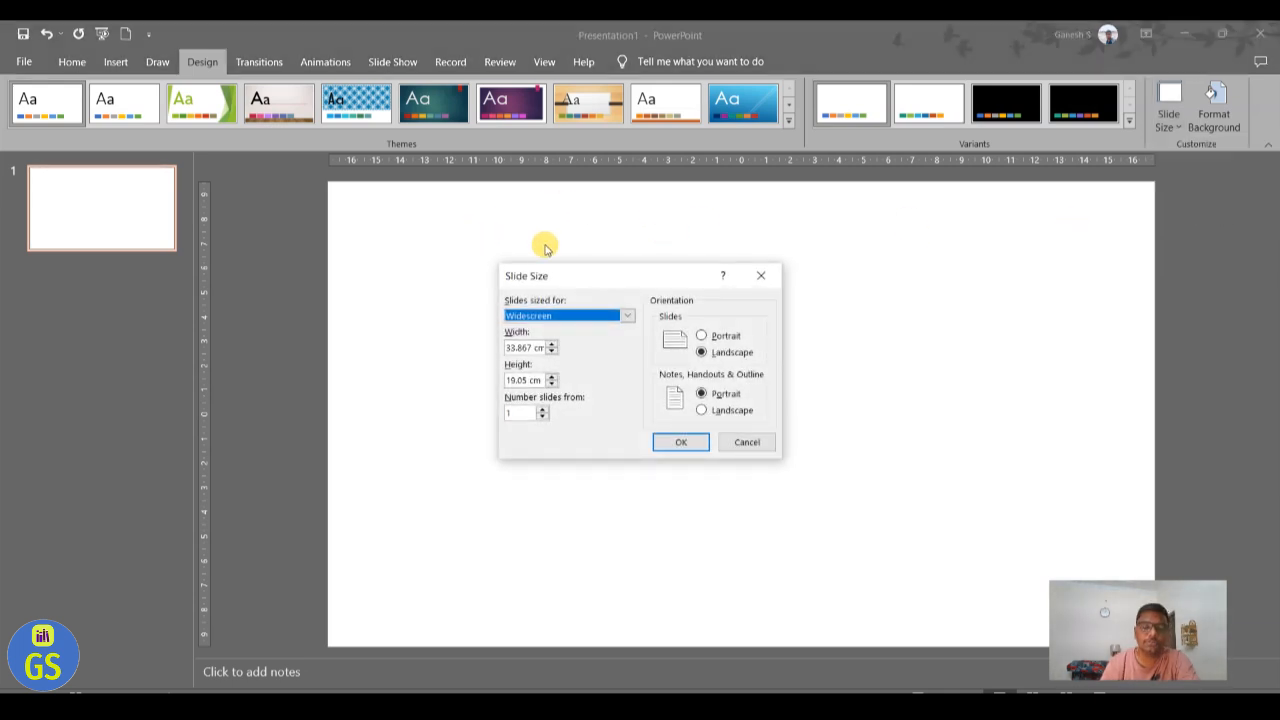
left_click(551, 315)
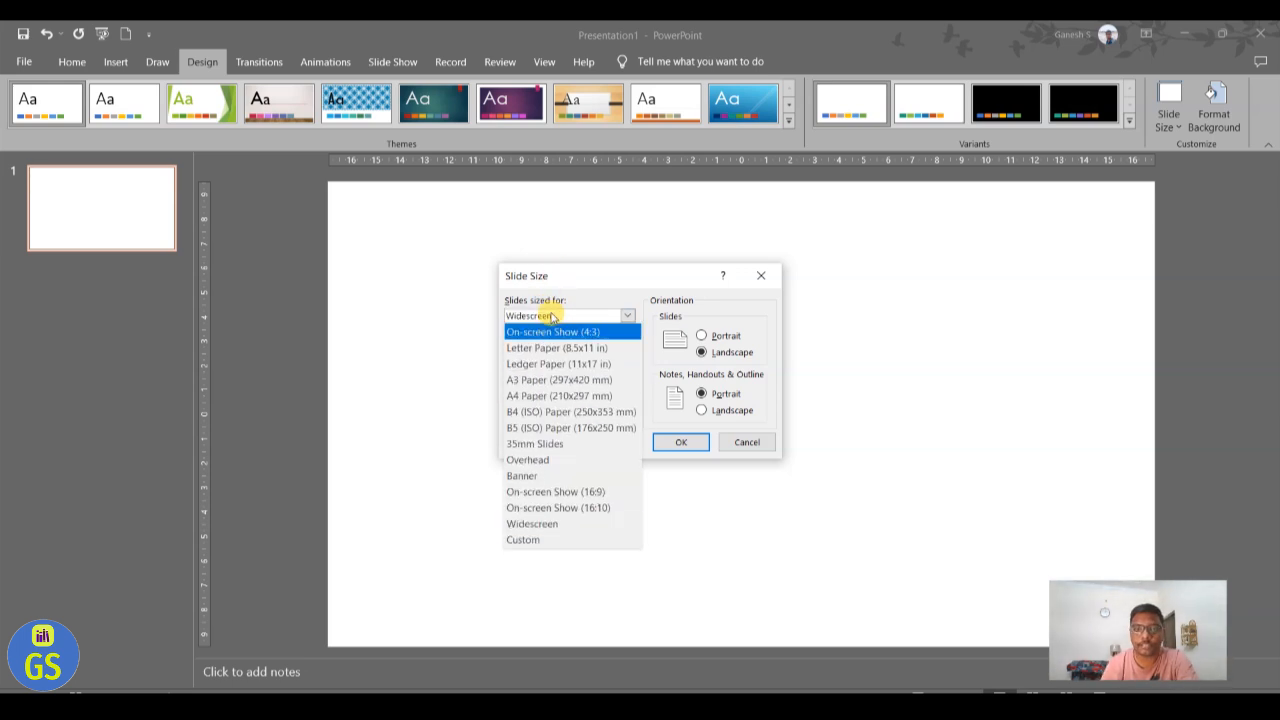
left_click(618, 397)
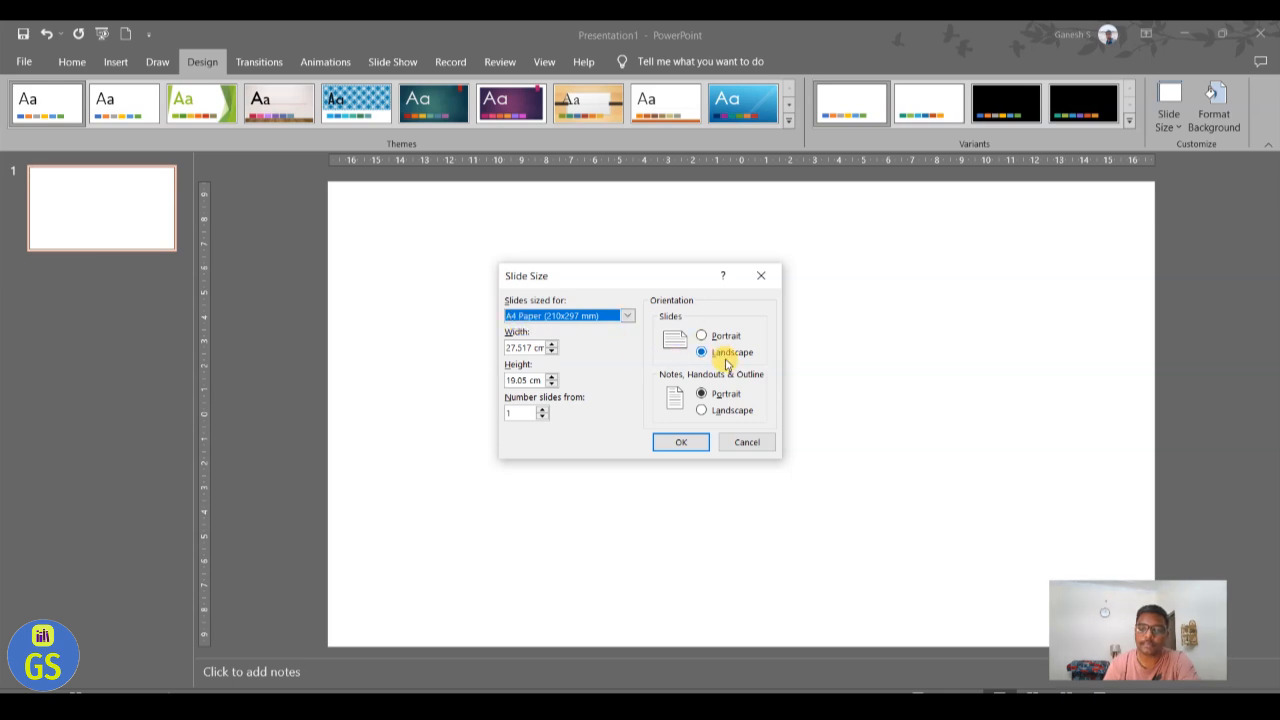
left_click(674, 444)
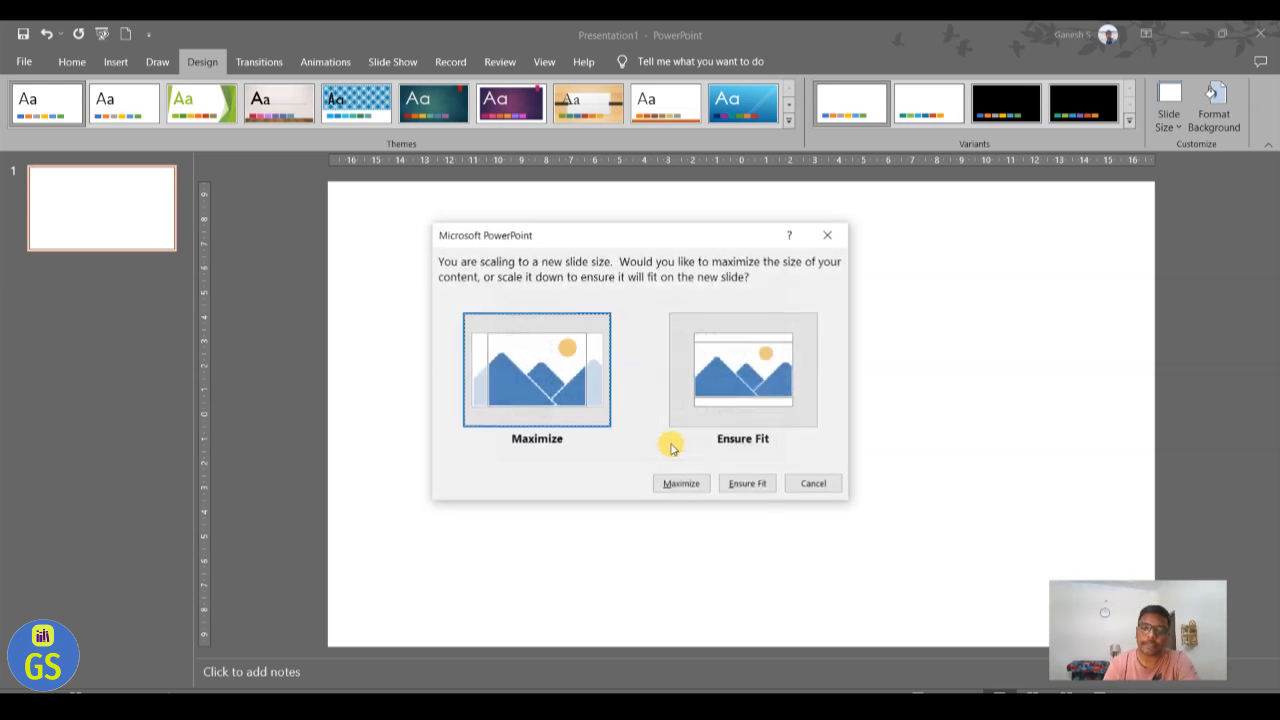
left_click(733, 484)
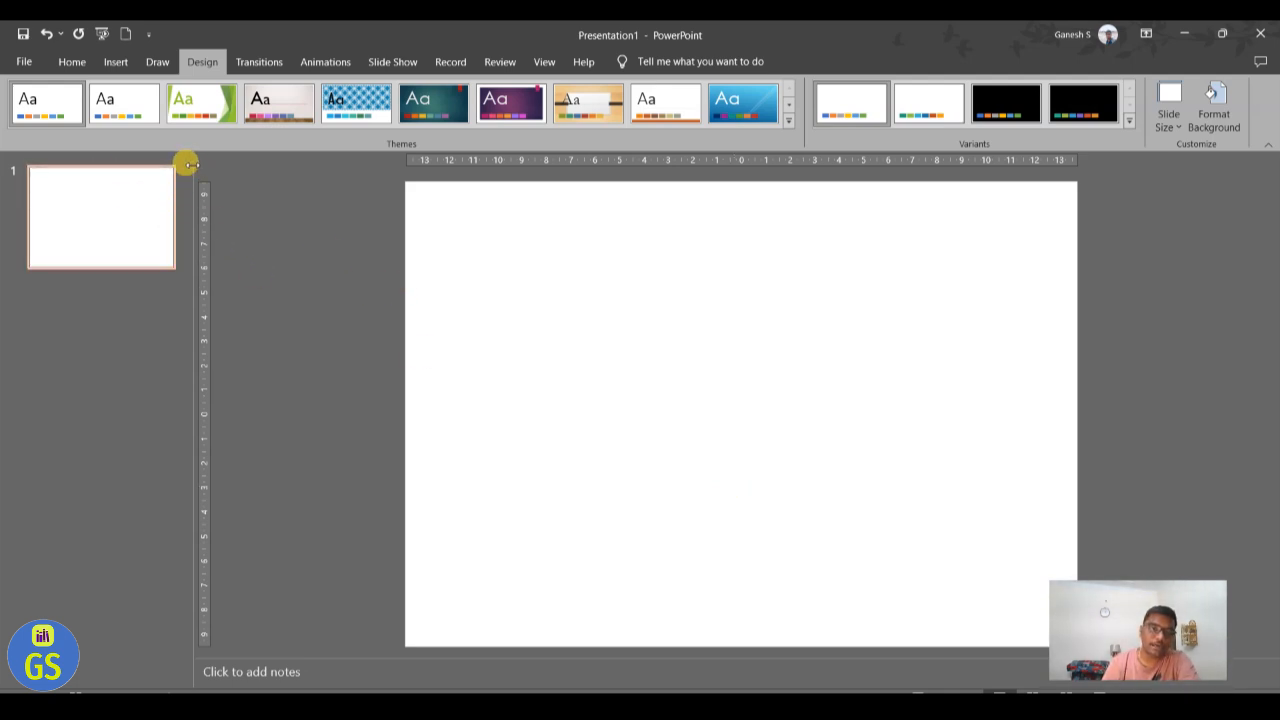
Step: Narrow the slide thumbnail pane slightly and return to the editing area
left_click_drag(190, 165, 88, 174)
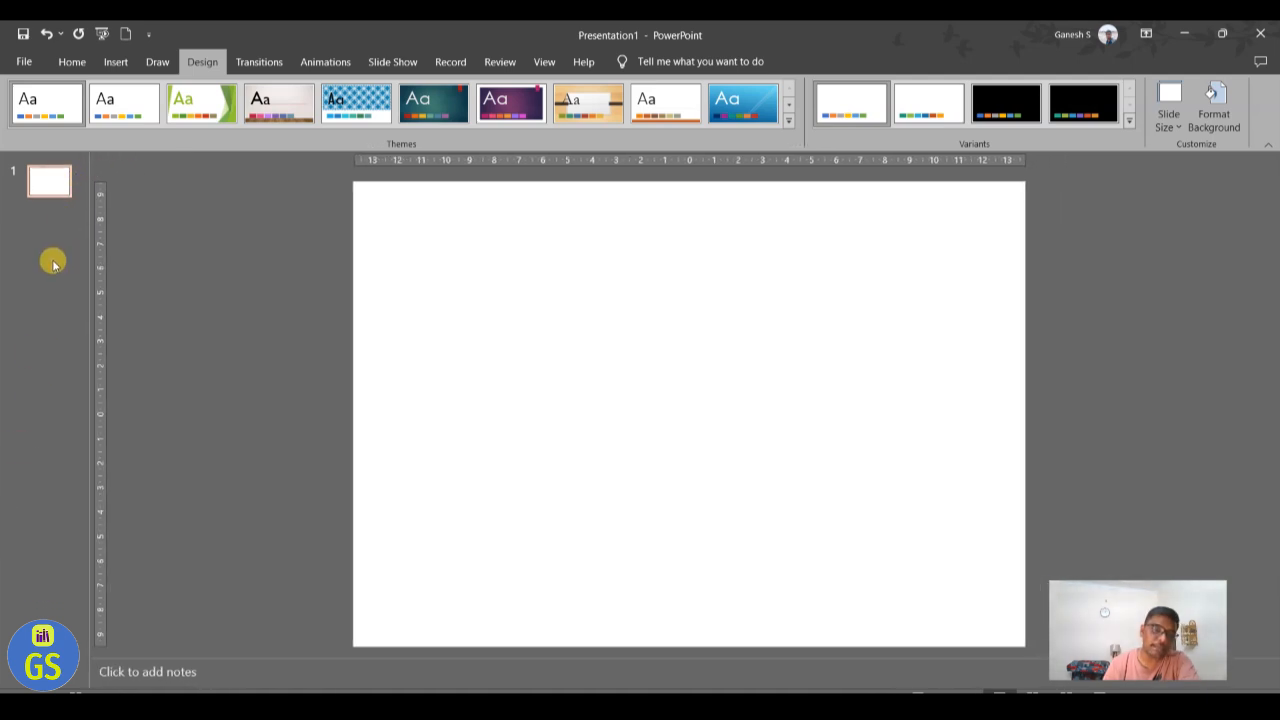
left_click_drag(88, 291, 140, 300)
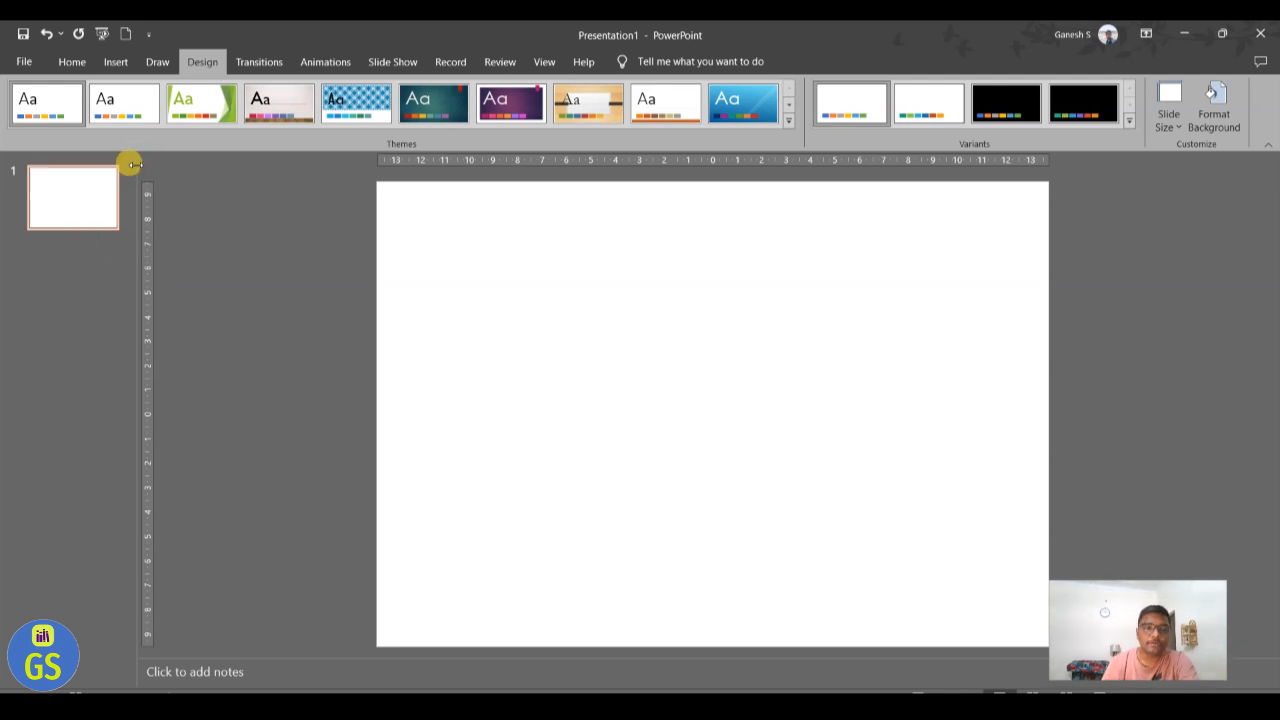
left_click(501, 293)
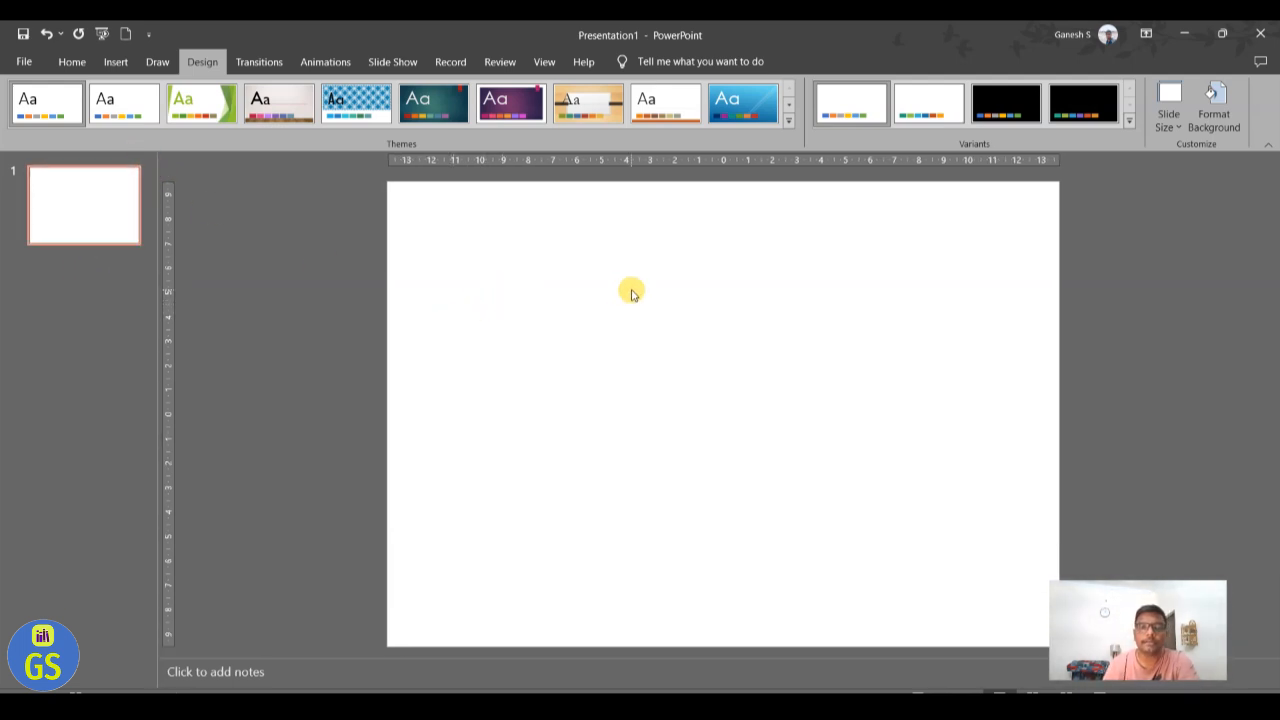
Step: Add three more blank slides after the first slide
left_click(71, 61)
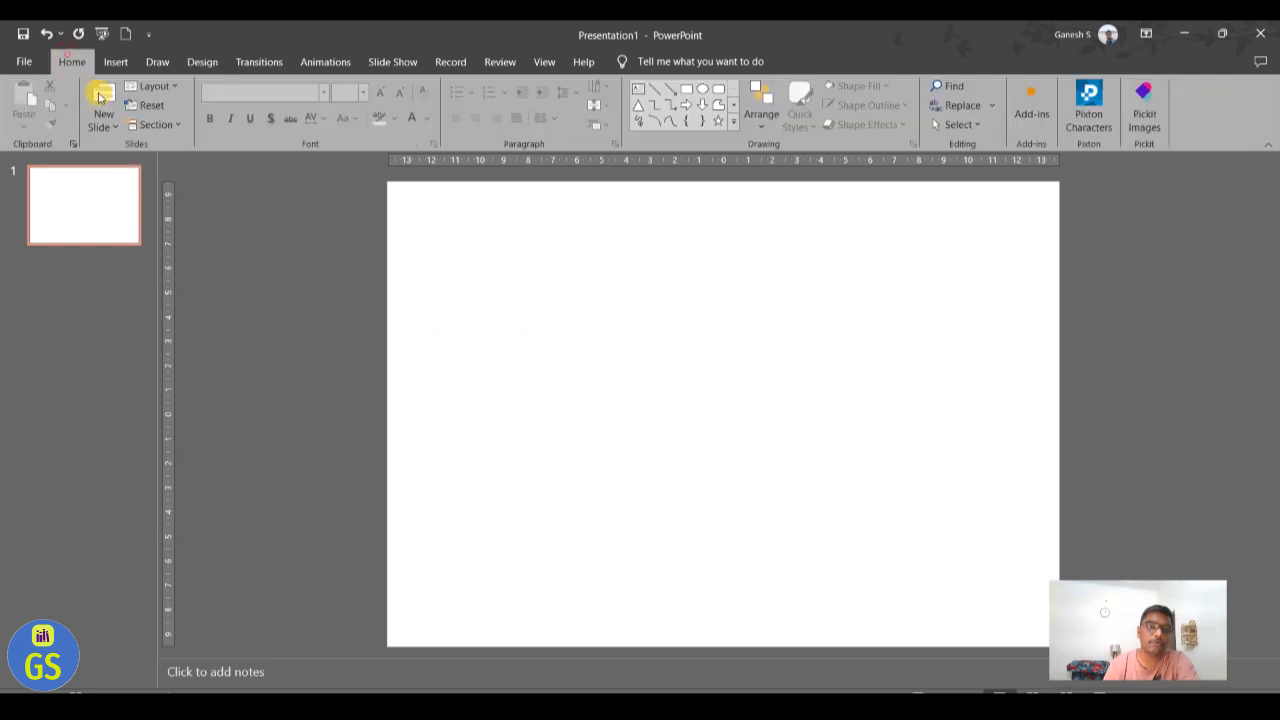
left_click(101, 117)
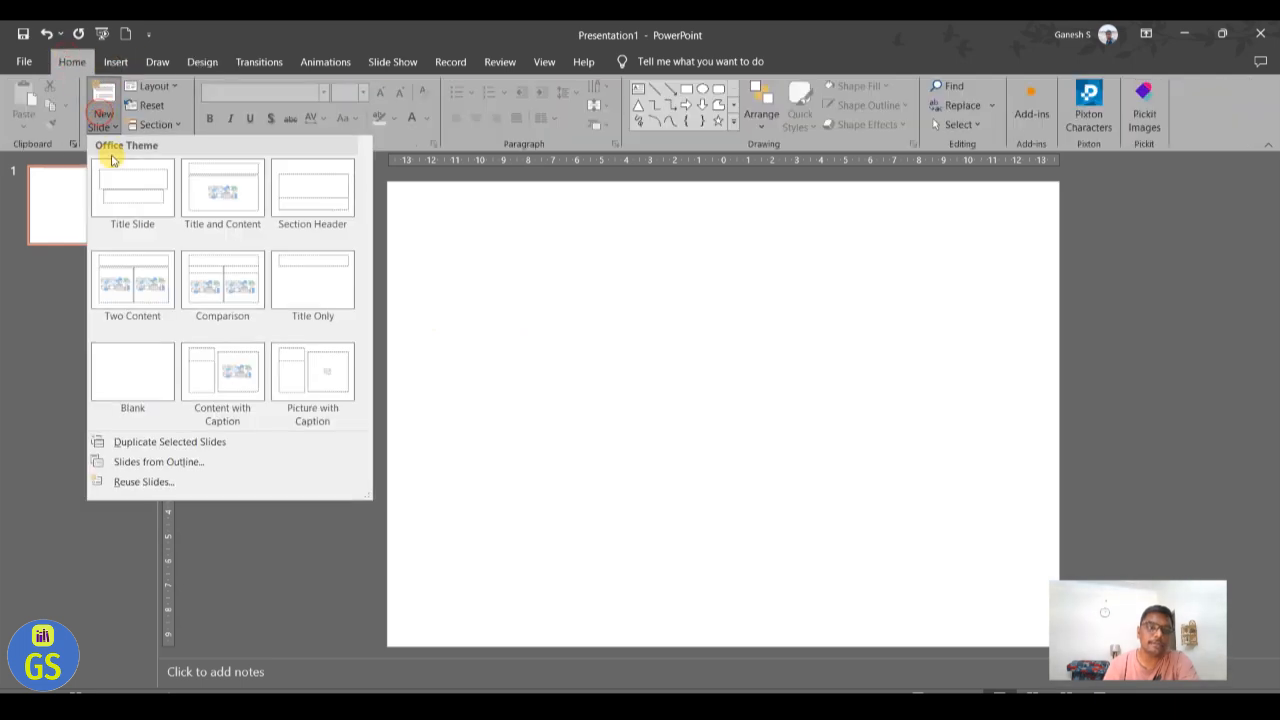
left_click(120, 395)
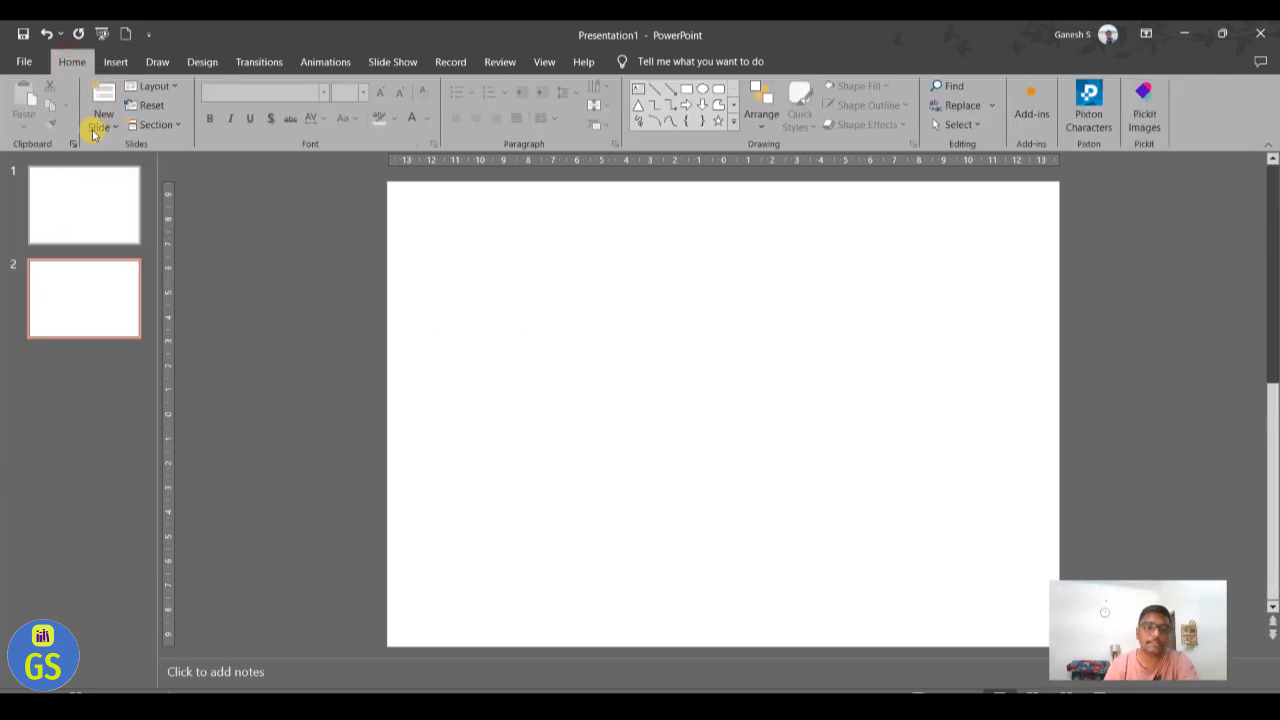
left_click(100, 91)
left_click(100, 91)
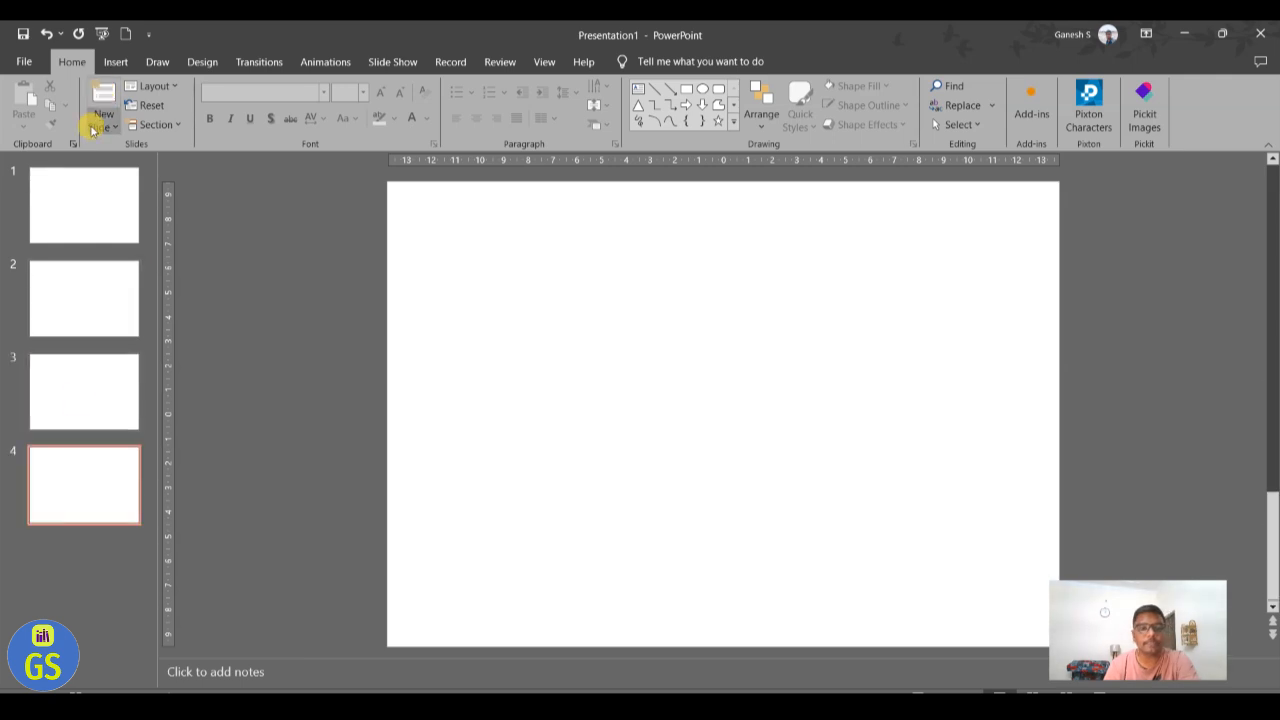
Step: Open the background formatting options for slide 1
left_click(86, 229)
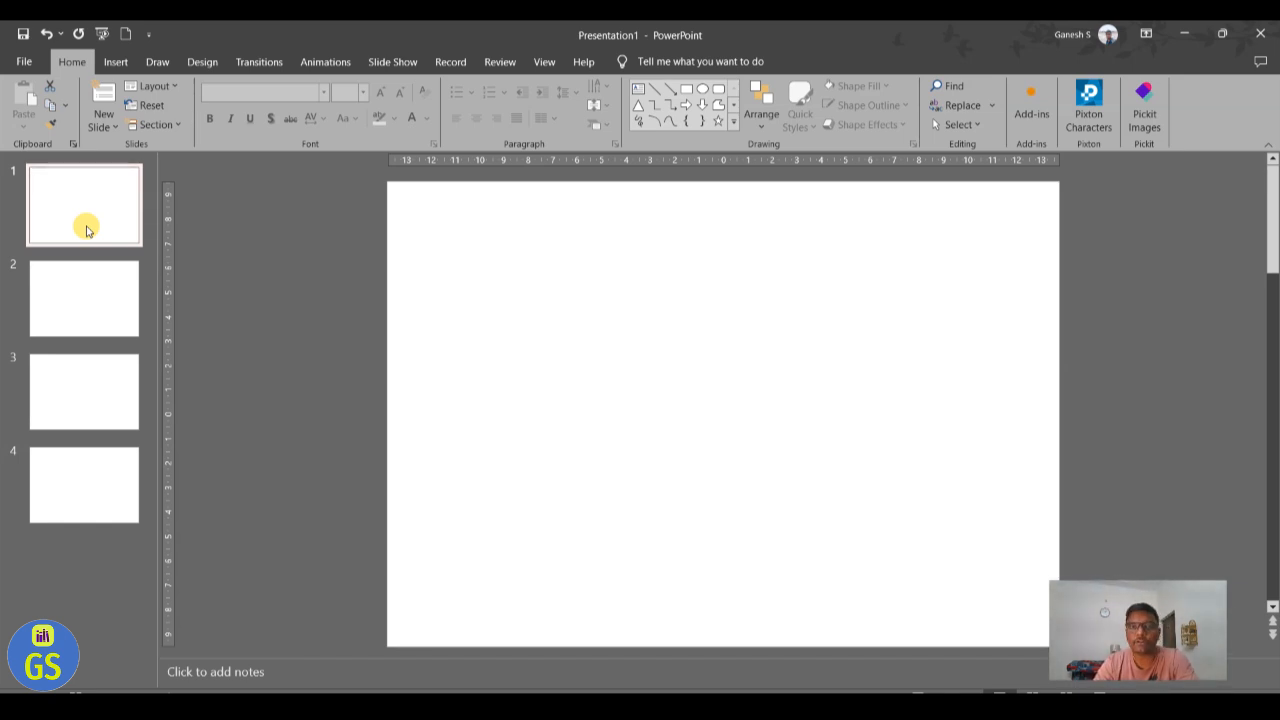
left_click(210, 66)
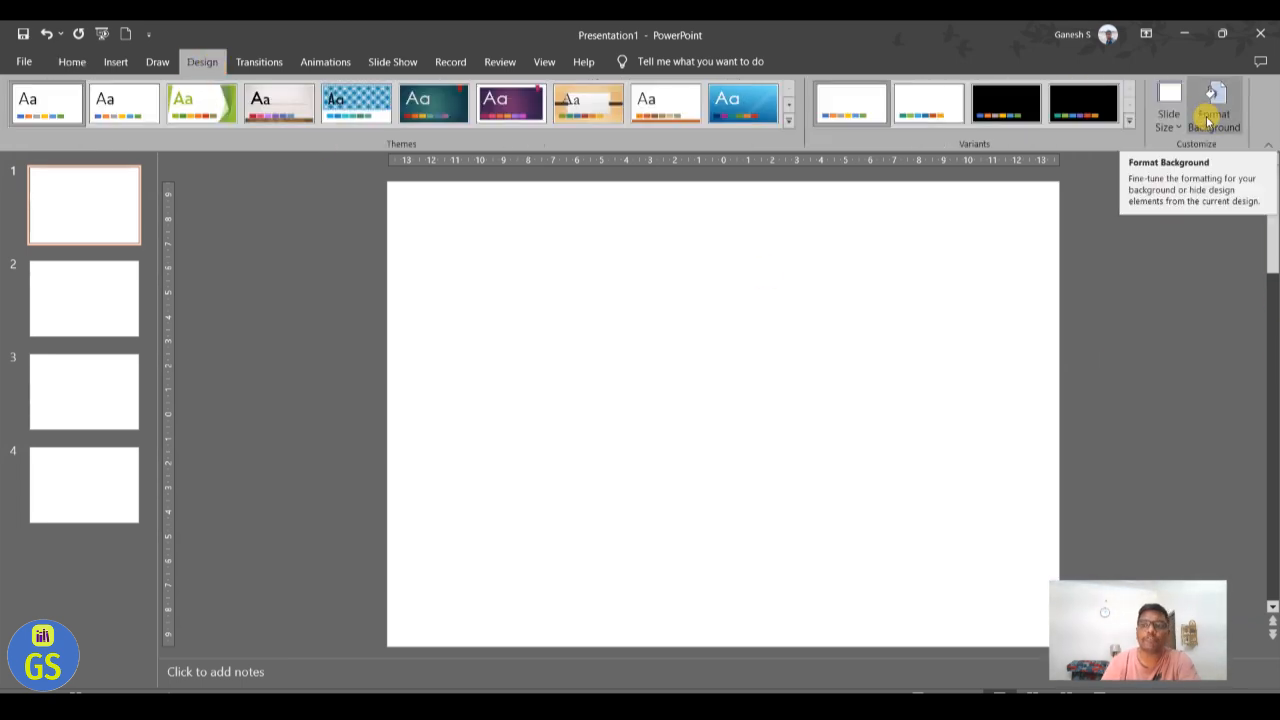
left_click(1210, 118)
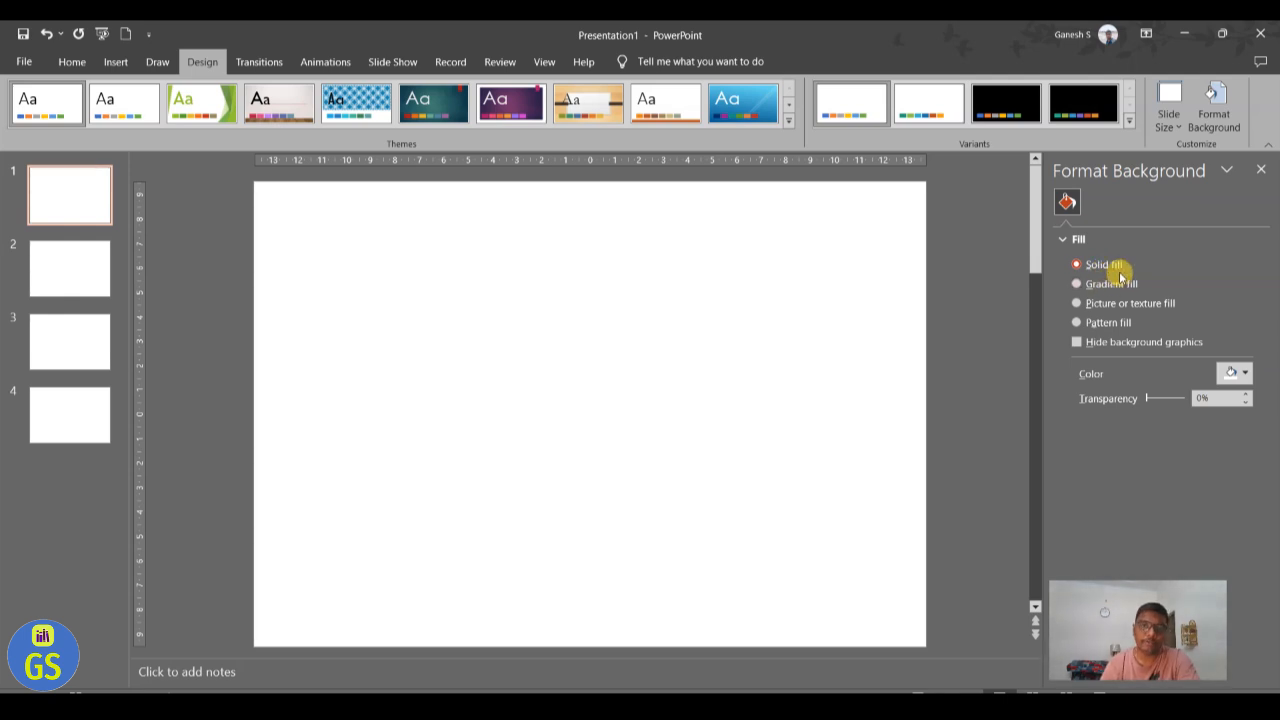
Step: Try solid orange, light grey and light gold as the background colour of slide 1
left_click(1236, 372)
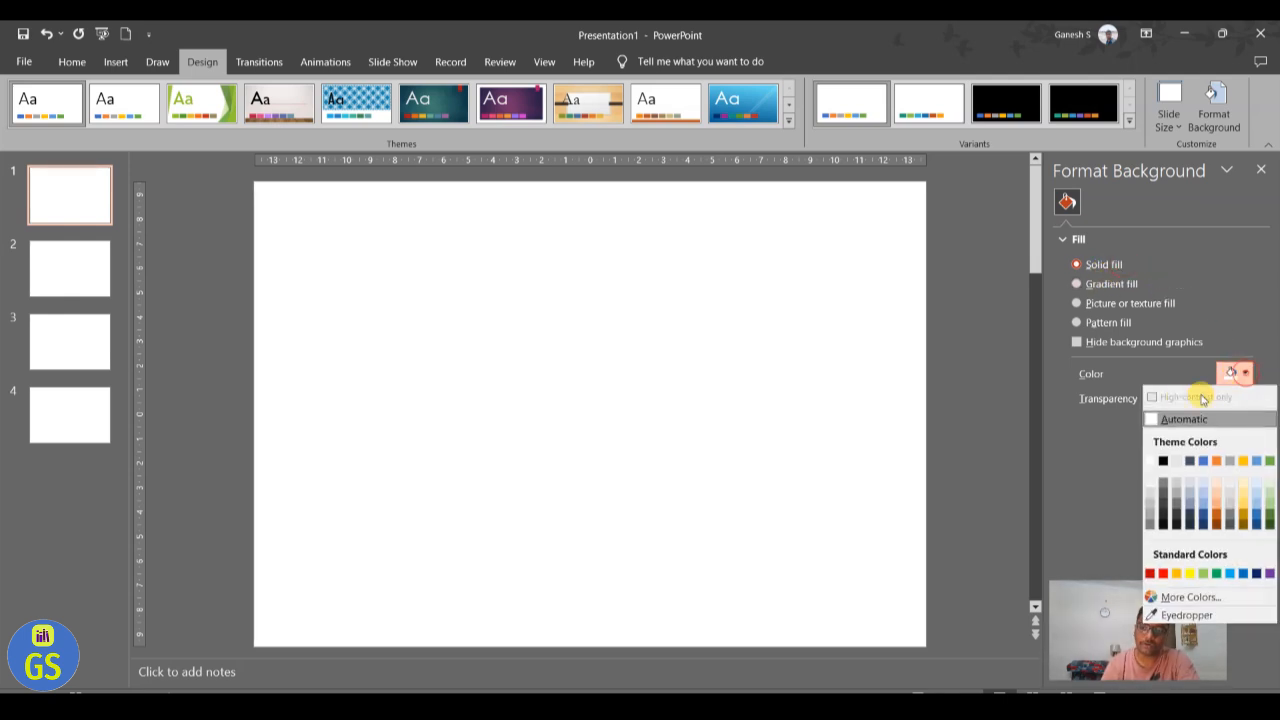
left_click(1216, 460)
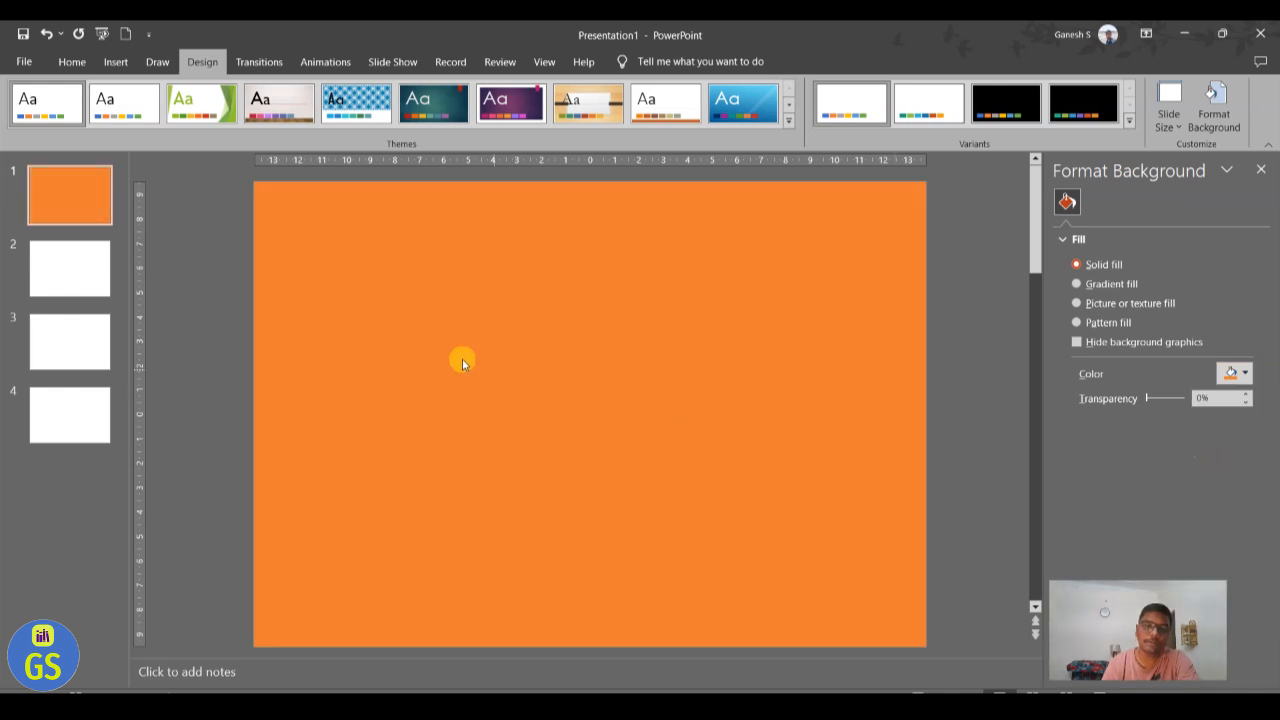
left_click(1236, 372)
left_click(1232, 502)
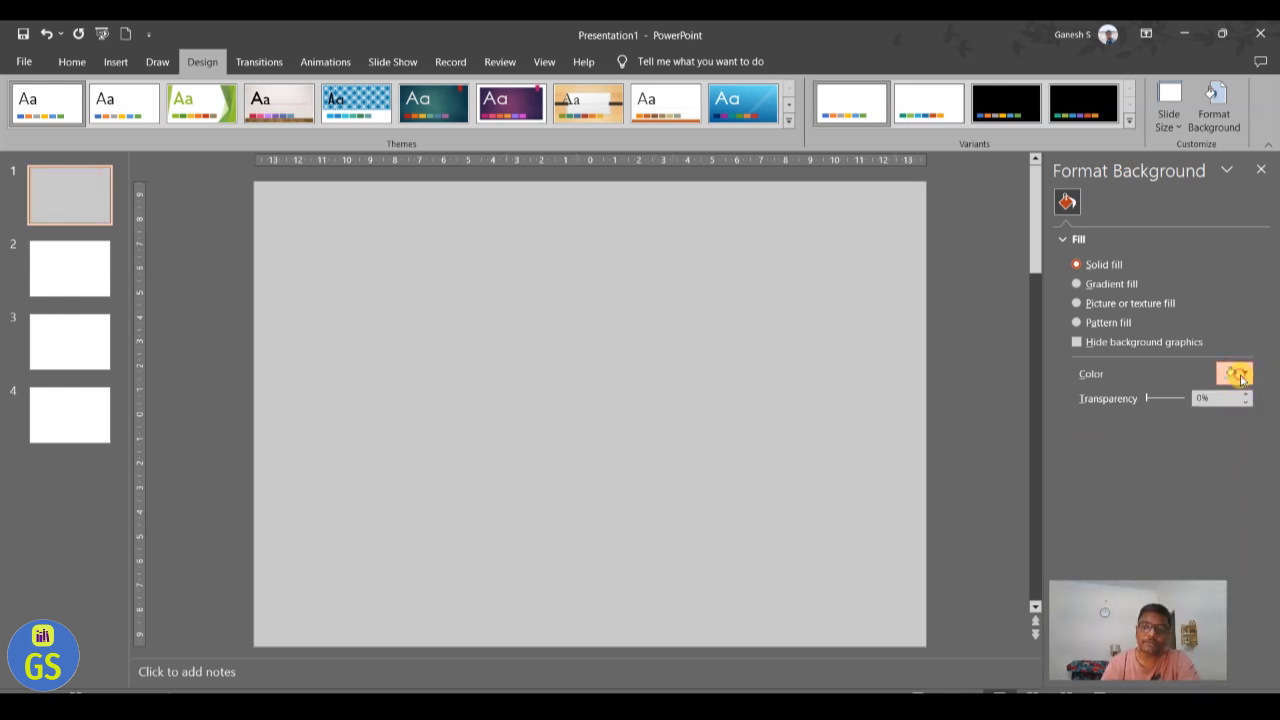
left_click(1234, 372)
left_click(1246, 508)
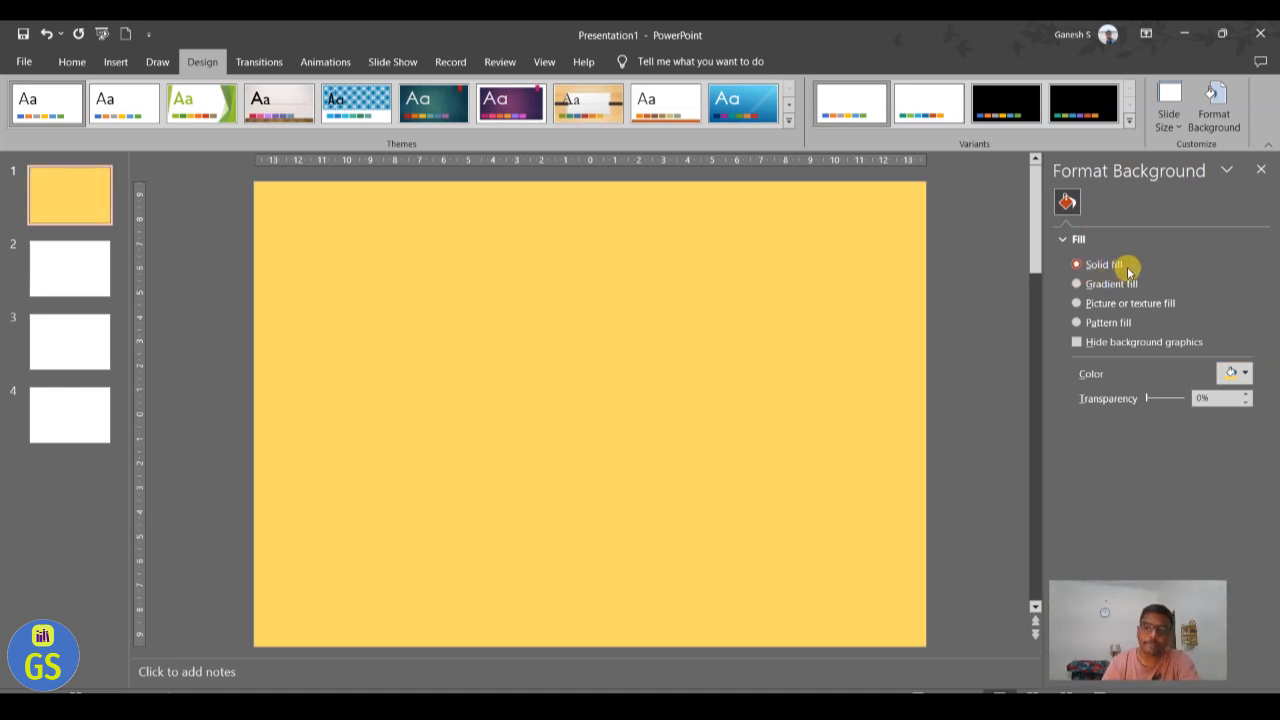
left_click_drag(1147, 400, 1111, 405)
Step: Switch slide 1's background to a gradient fill and move its second stop to 46% and third stop to 78%
left_click(1097, 284)
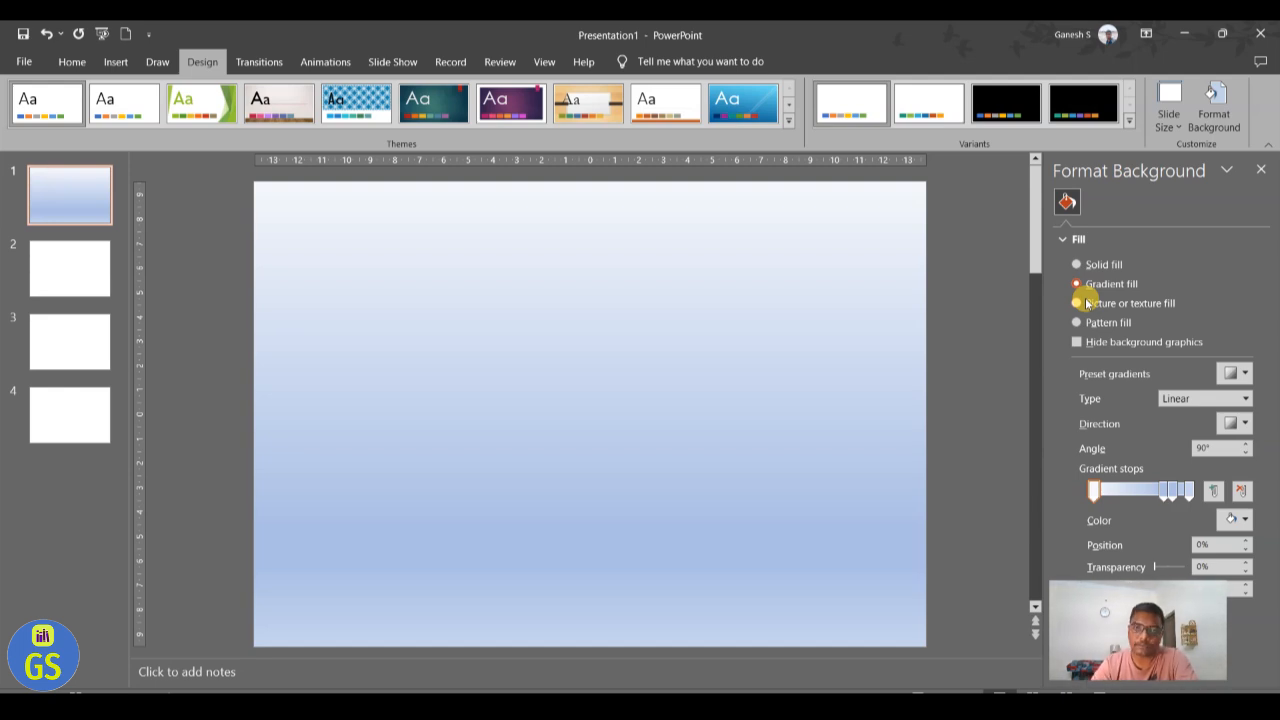
left_click(1160, 495)
left_click_drag(1151, 497, 1138, 497)
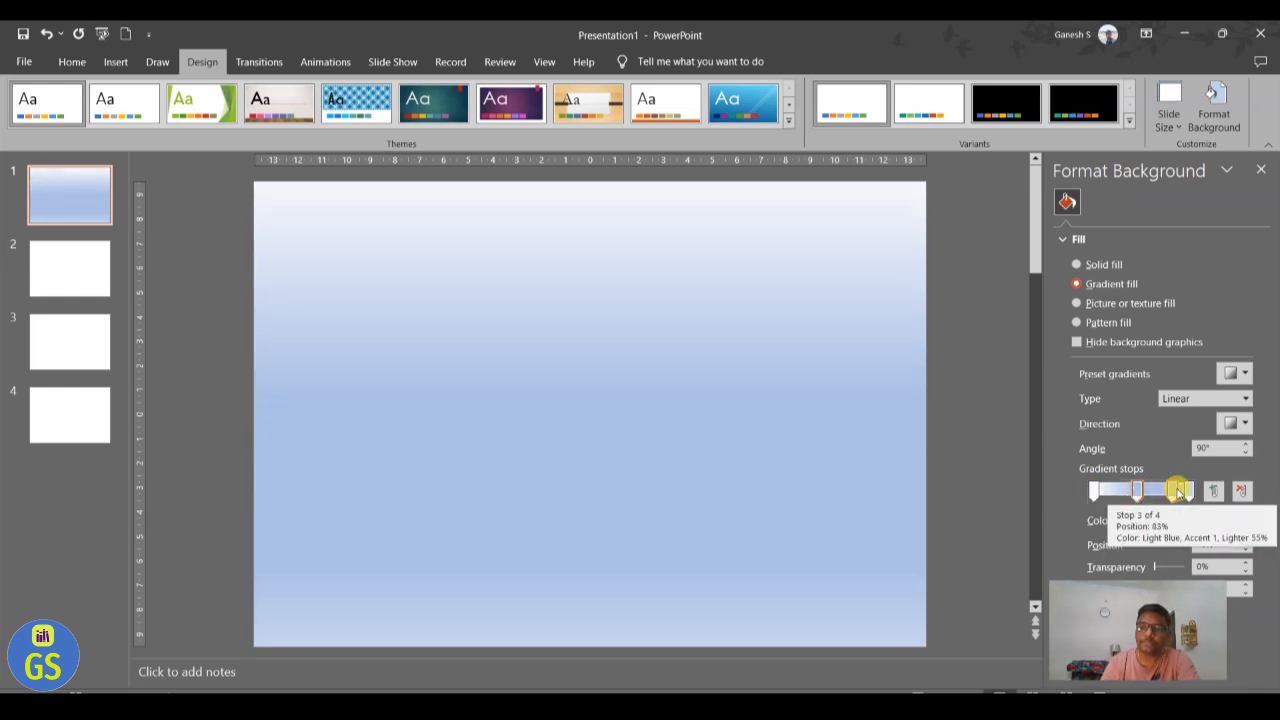
left_click_drag(1174, 495, 1163, 497)
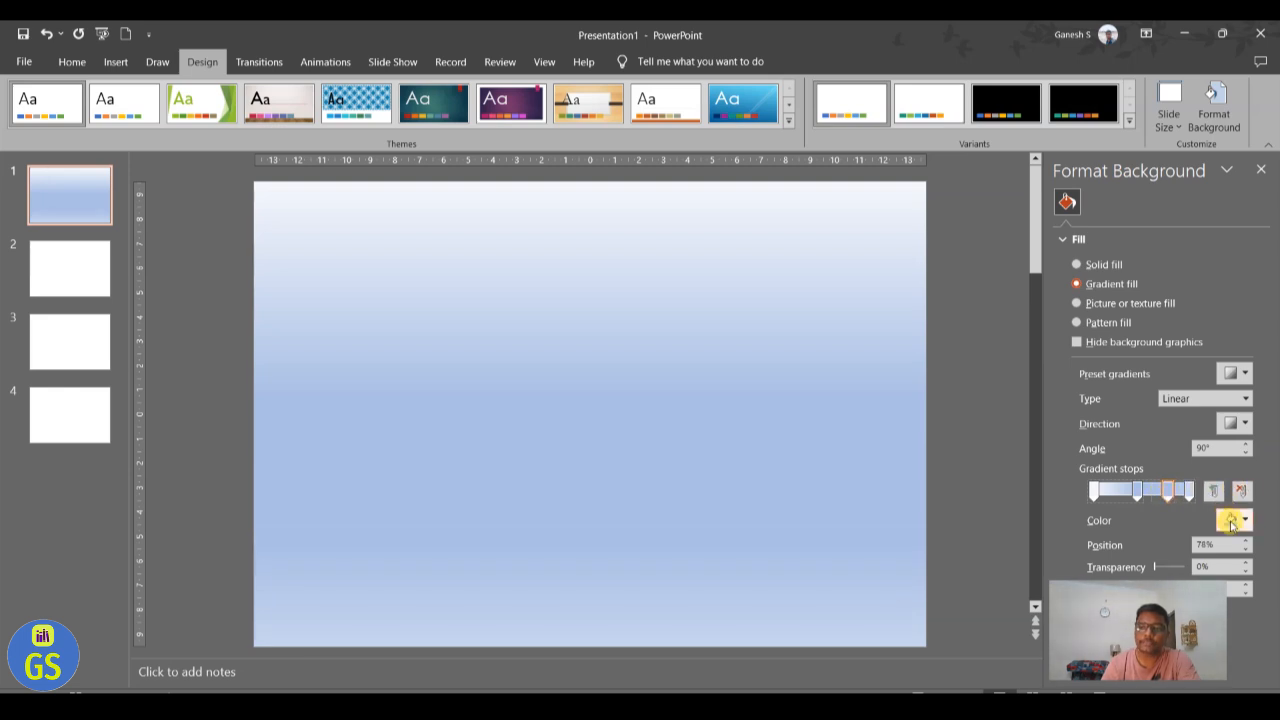
Step: Colour the third gradient stop green and the second gradient stop orange-yellow
left_click(1237, 519)
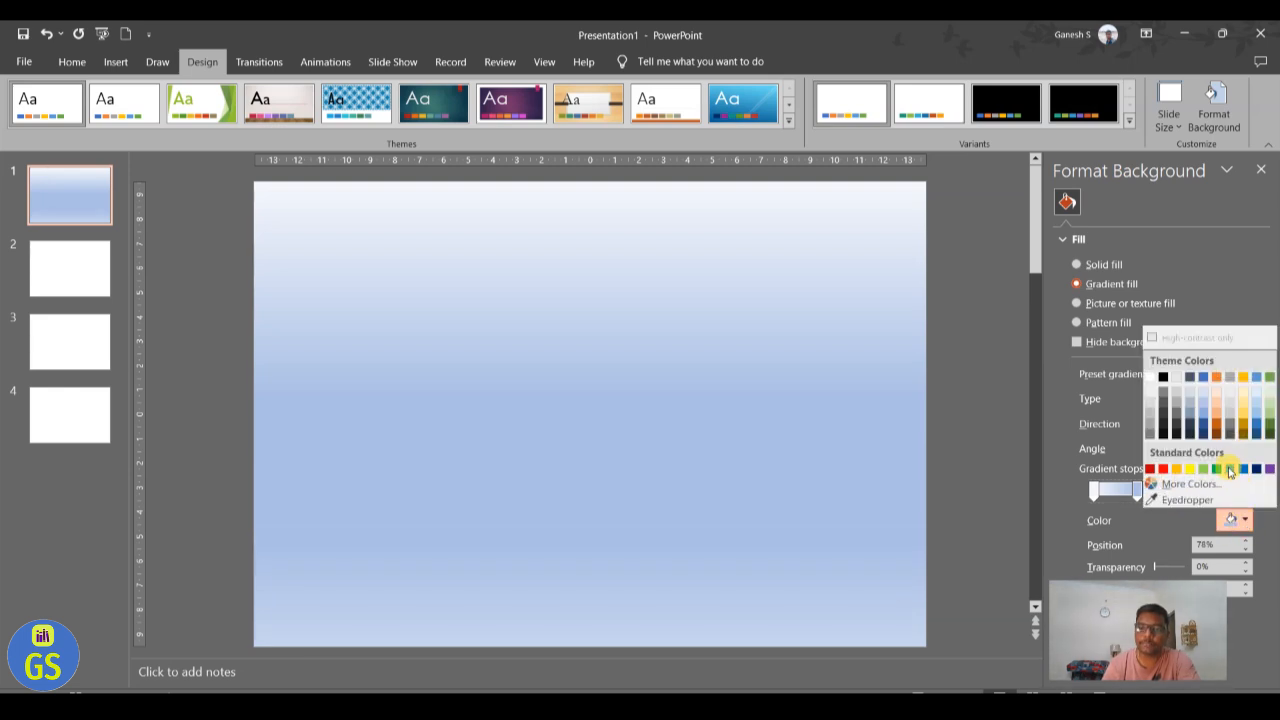
left_click(1214, 470)
left_click(1136, 490)
left_click(1232, 520)
left_click(1168, 484)
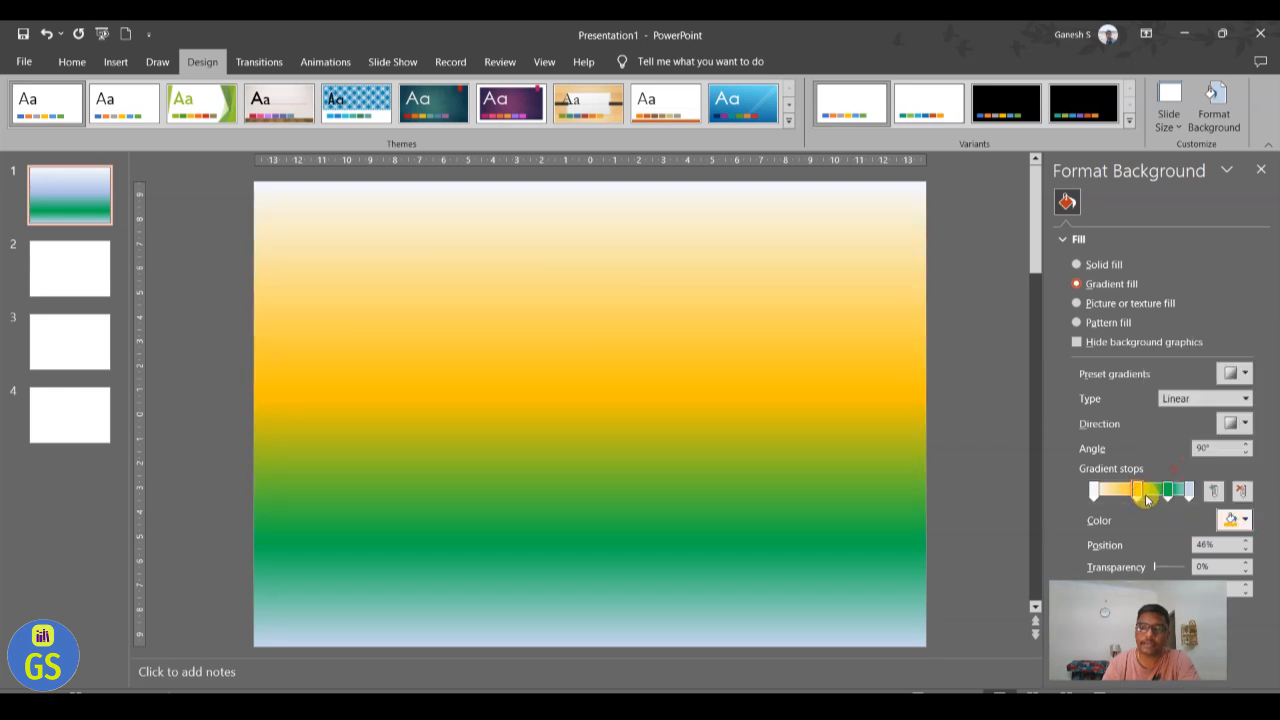
Step: Remove the orange-yellow and green stops from slide 1's background gradient and set the light blue end stop to 100%
left_click_drag(1137, 490, 1094, 490)
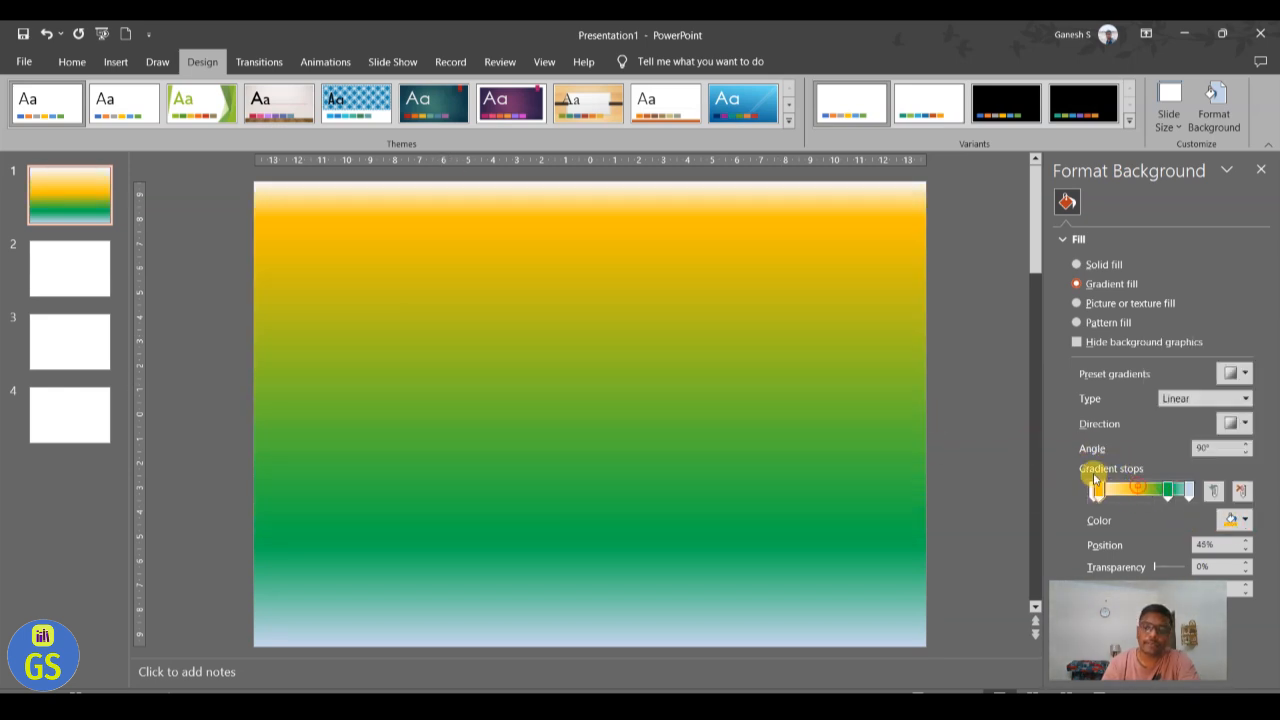
key("Delete")
left_click_drag(1187, 491, 1141, 491)
left_click(1240, 490)
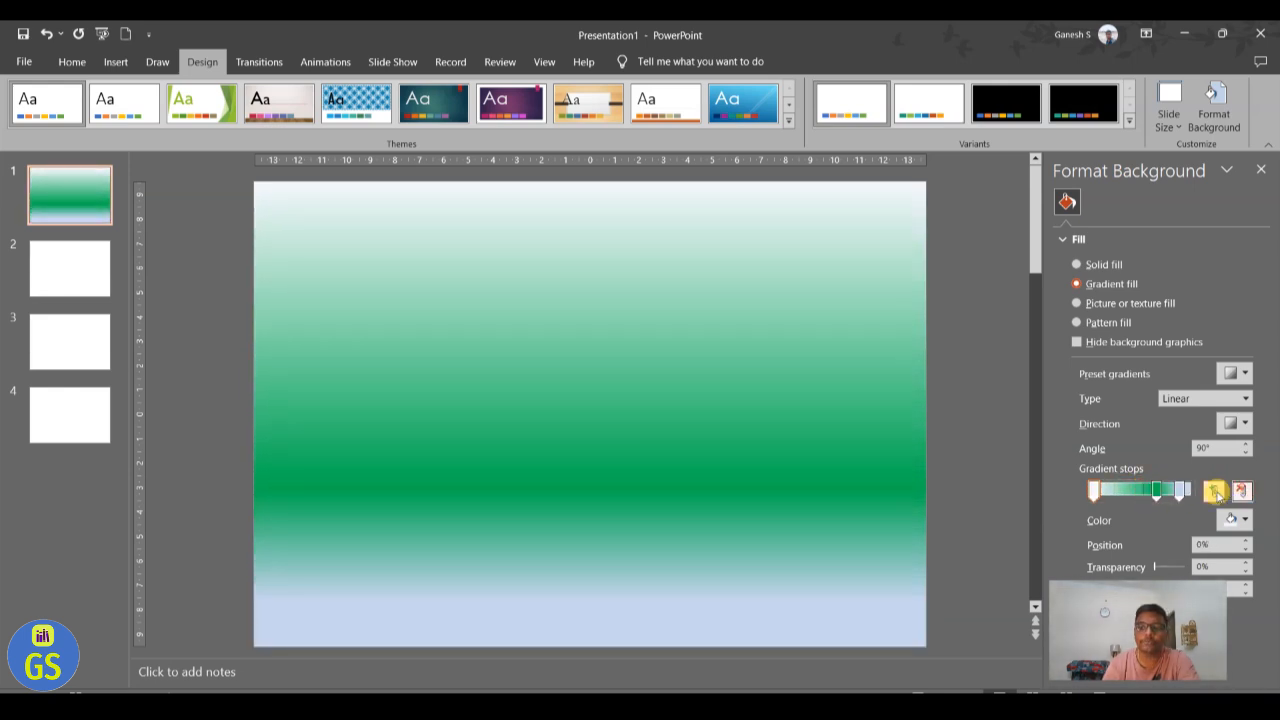
left_click(1160, 489)
left_click(1240, 490)
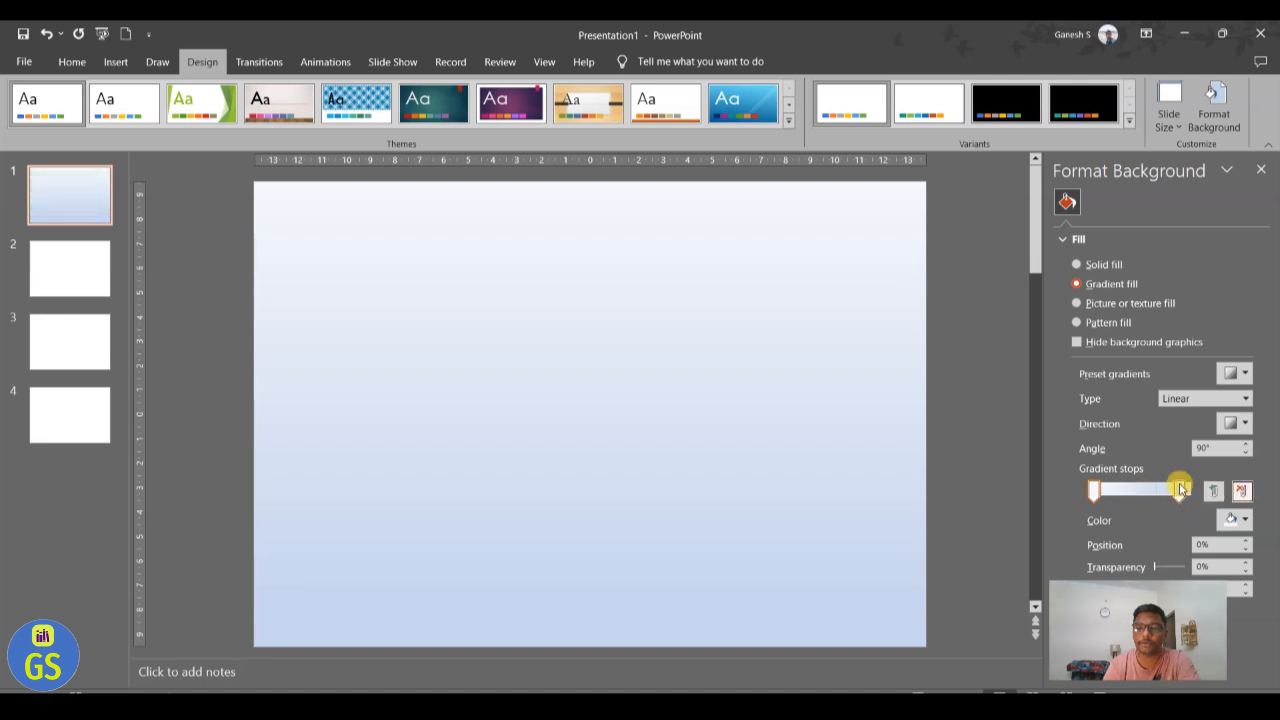
mouse_move(1180, 490)
left_mouse_down()
mouse_move(1129, 489)
mouse_move(1190, 490)
left_mouse_up()
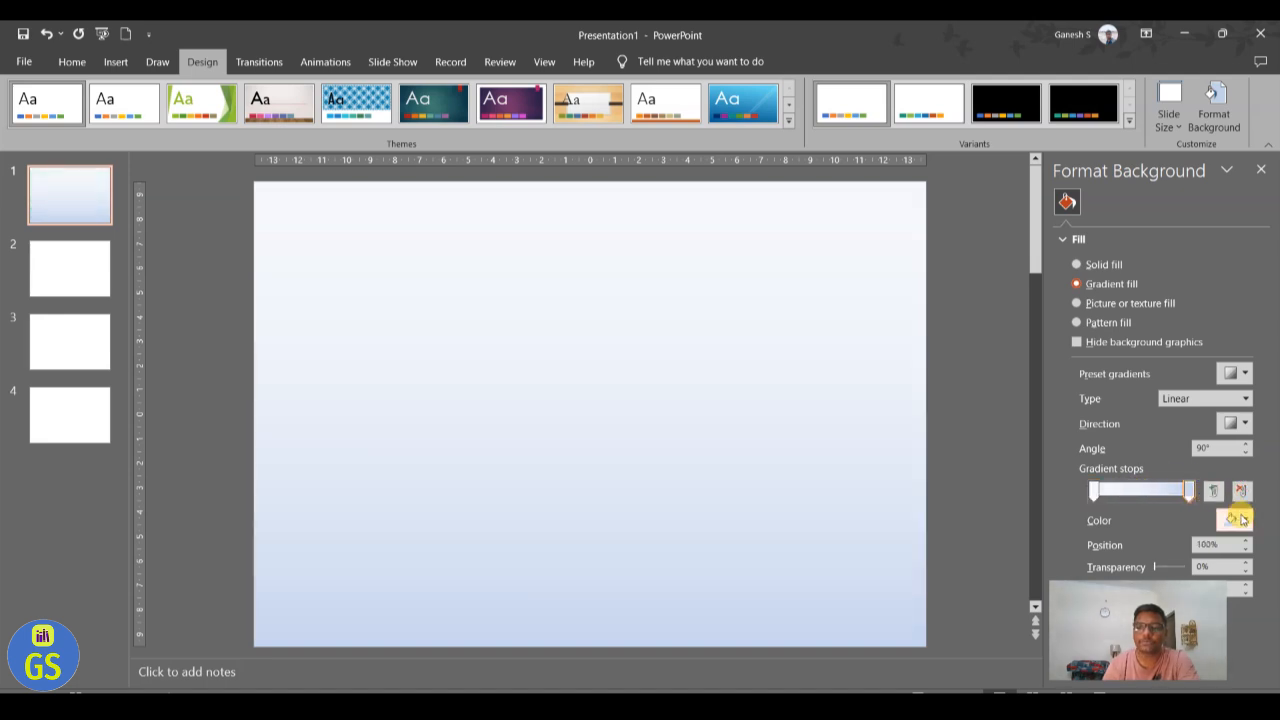
Step: Colour the end gradient stop of slide 1's background brown and move the first stop to 65%
left_click(1235, 519)
left_click(1216, 432)
mouse_move(1188, 490)
left_mouse_down()
mouse_move(1166, 494)
mouse_move(1195, 490)
left_mouse_up()
left_click_drag(1095, 490, 1157, 491)
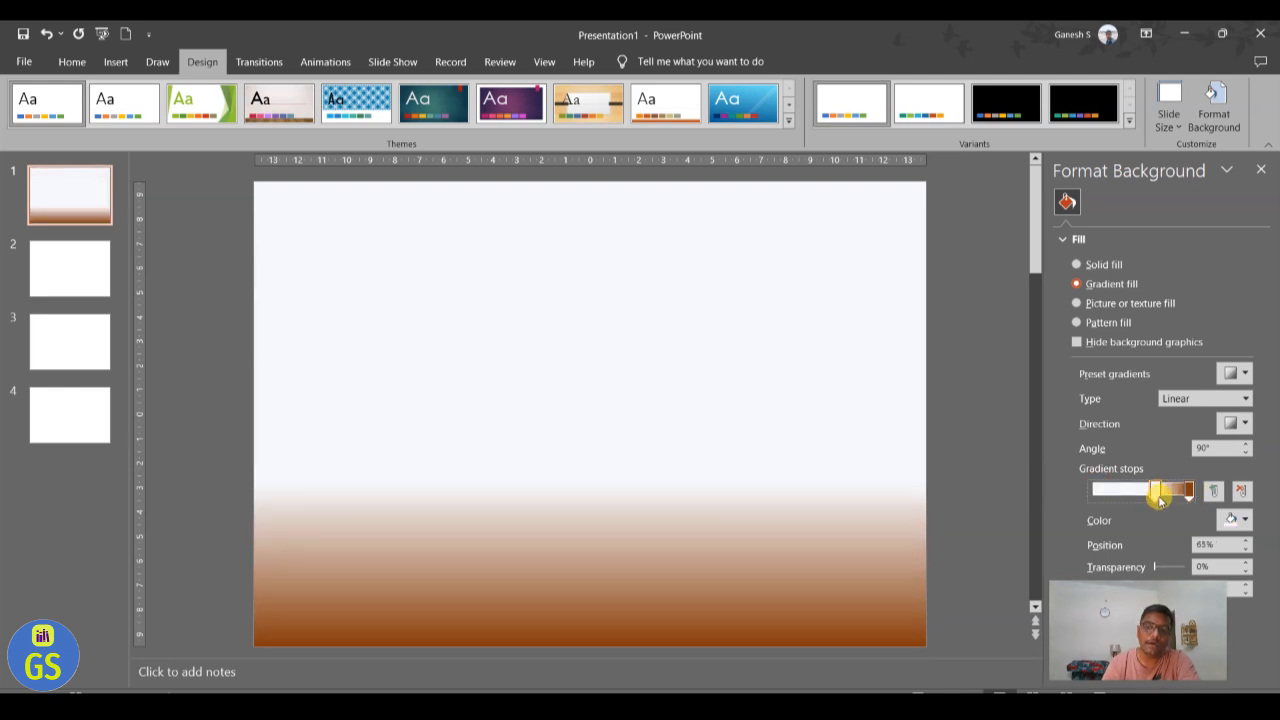
Step: Switch slide 1's background to a picture fill using the stock image of snow-covered trees
left_click(1128, 304)
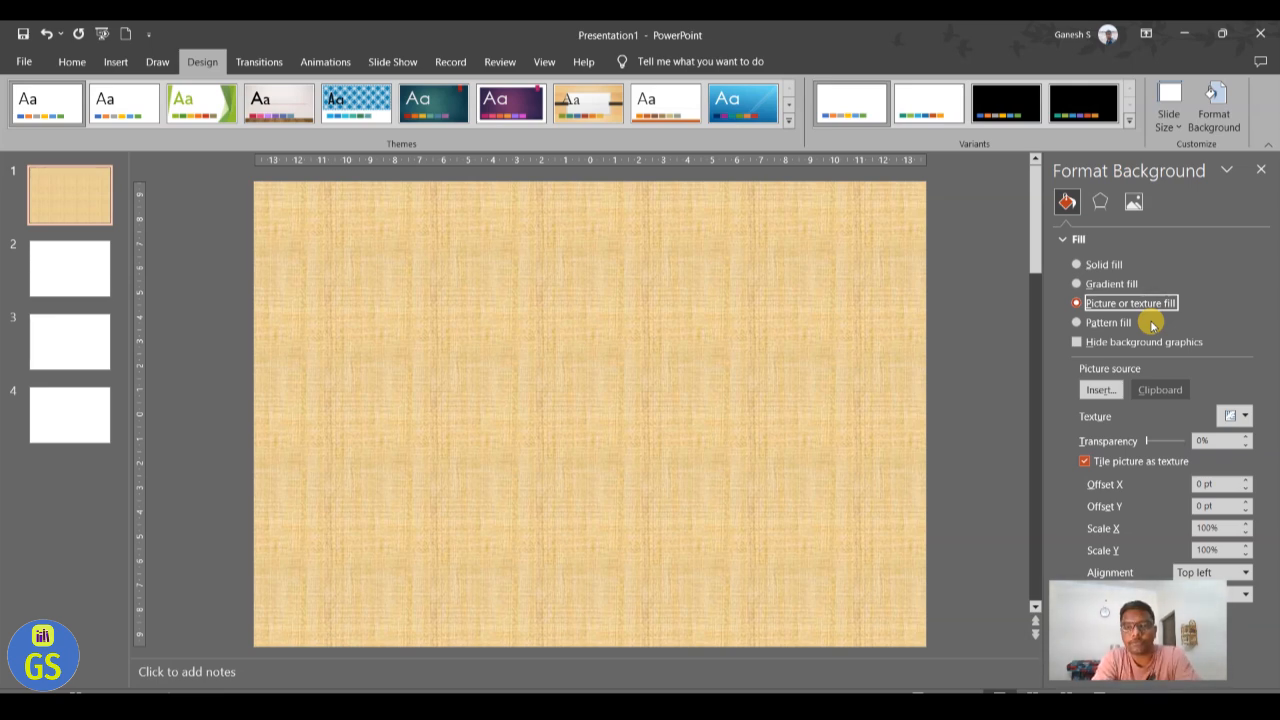
left_click(1100, 390)
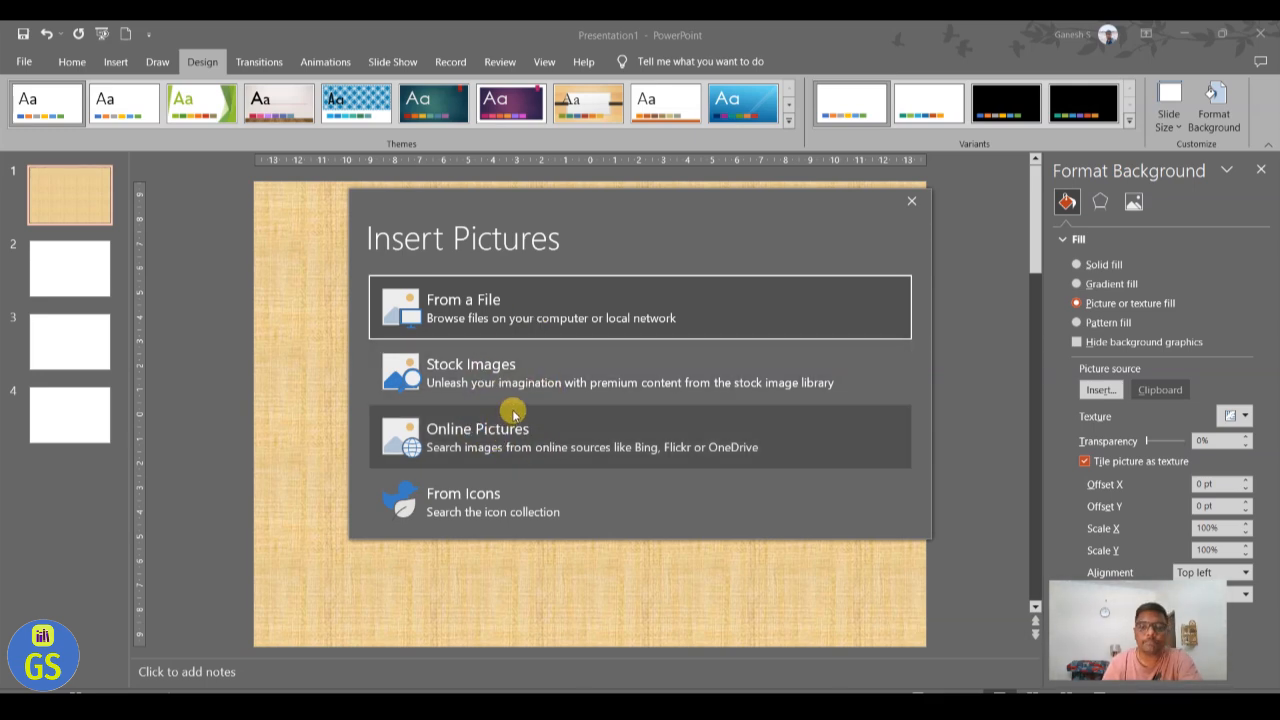
left_click(507, 376)
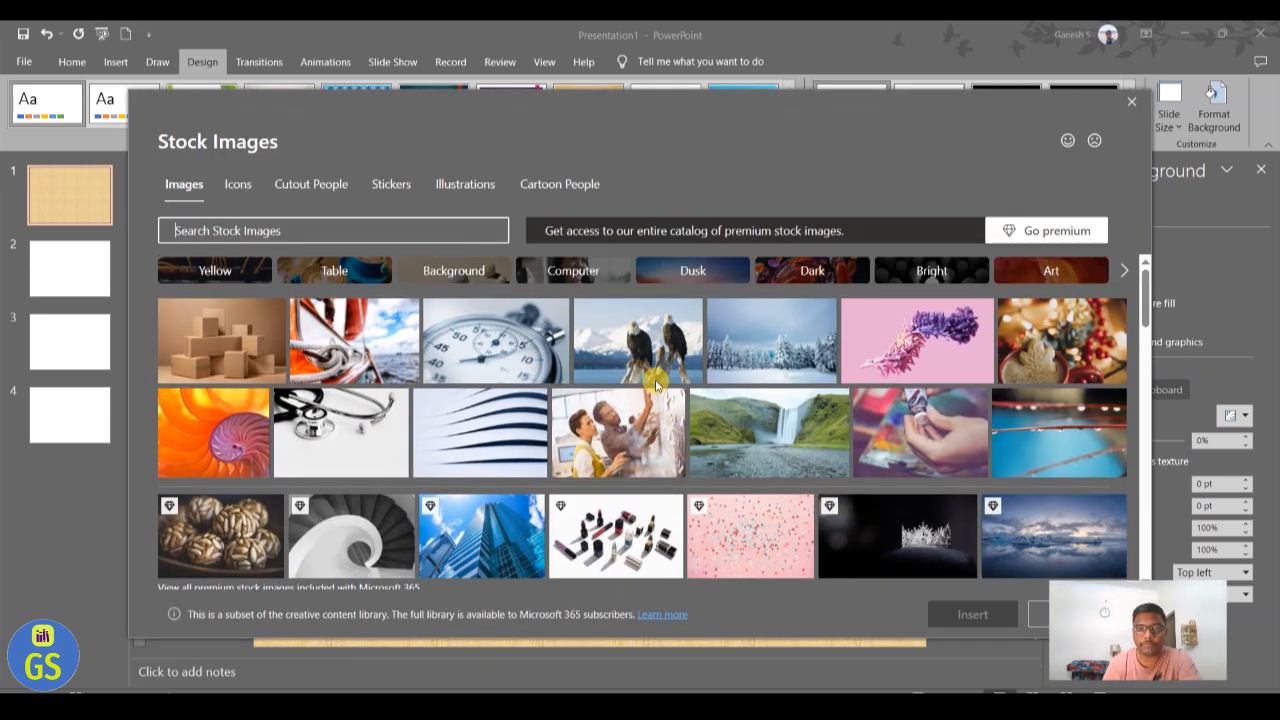
left_click(752, 340)
left_click(963, 615)
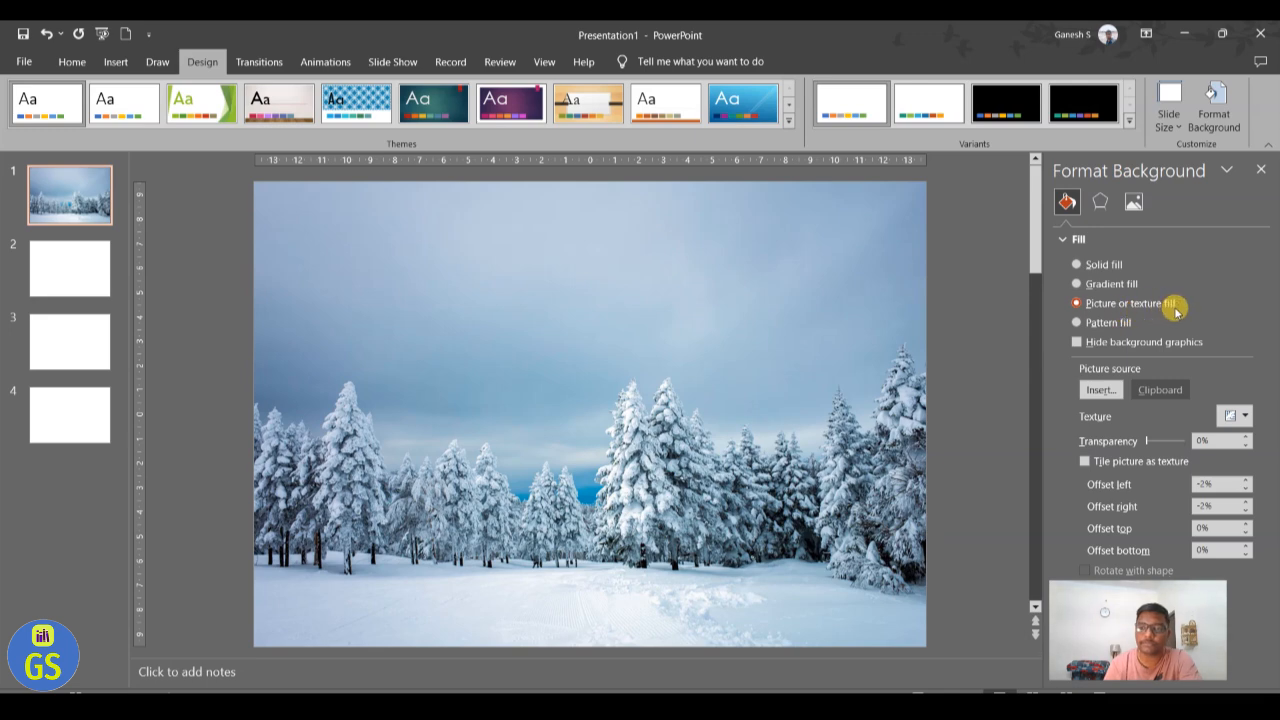
Step: Try several gold pattern fills on slide 1's background, and return it to a solid light gold fill
left_click(1118, 323)
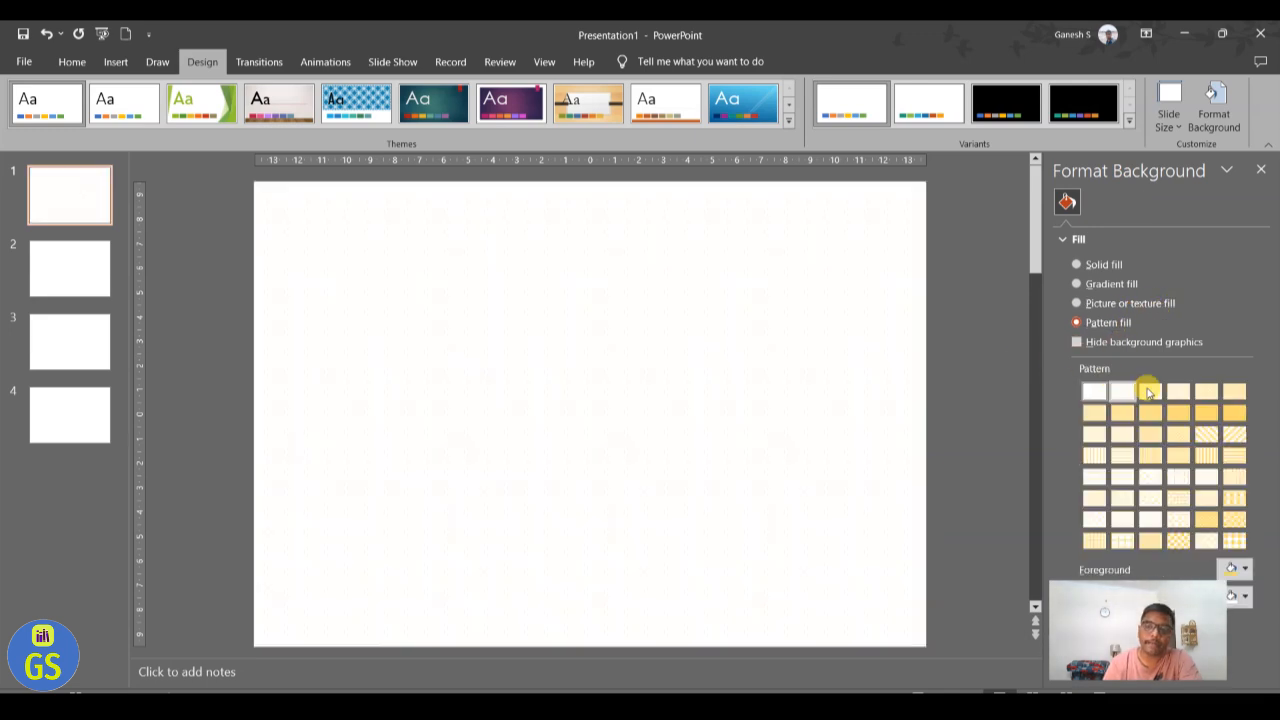
left_click(1178, 413)
left_click(1179, 455)
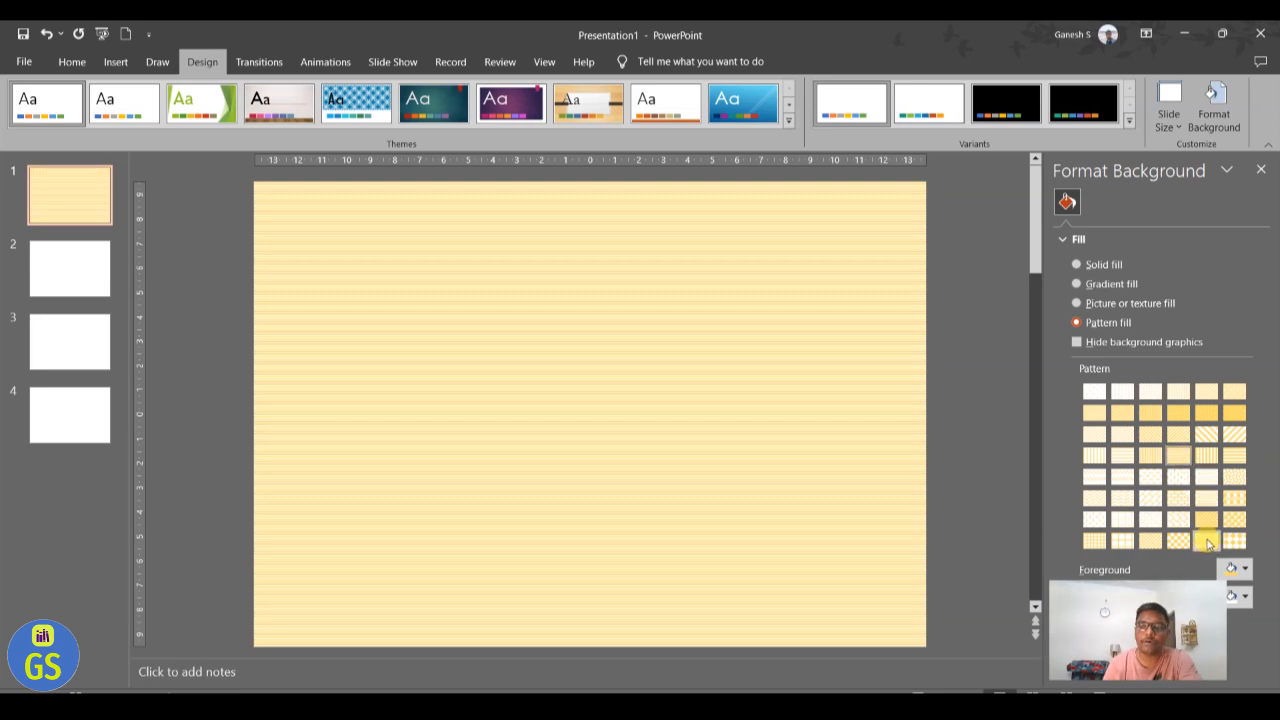
left_click(1181, 518)
left_click(1183, 519)
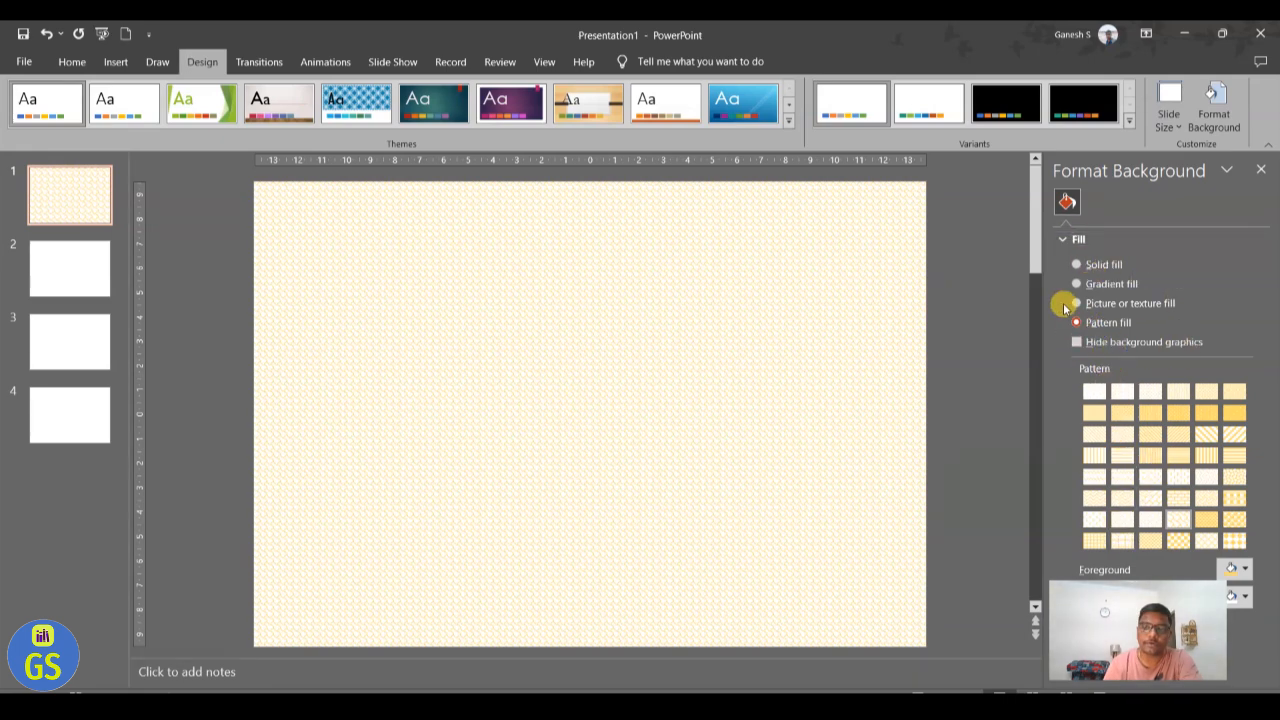
left_click(1110, 267)
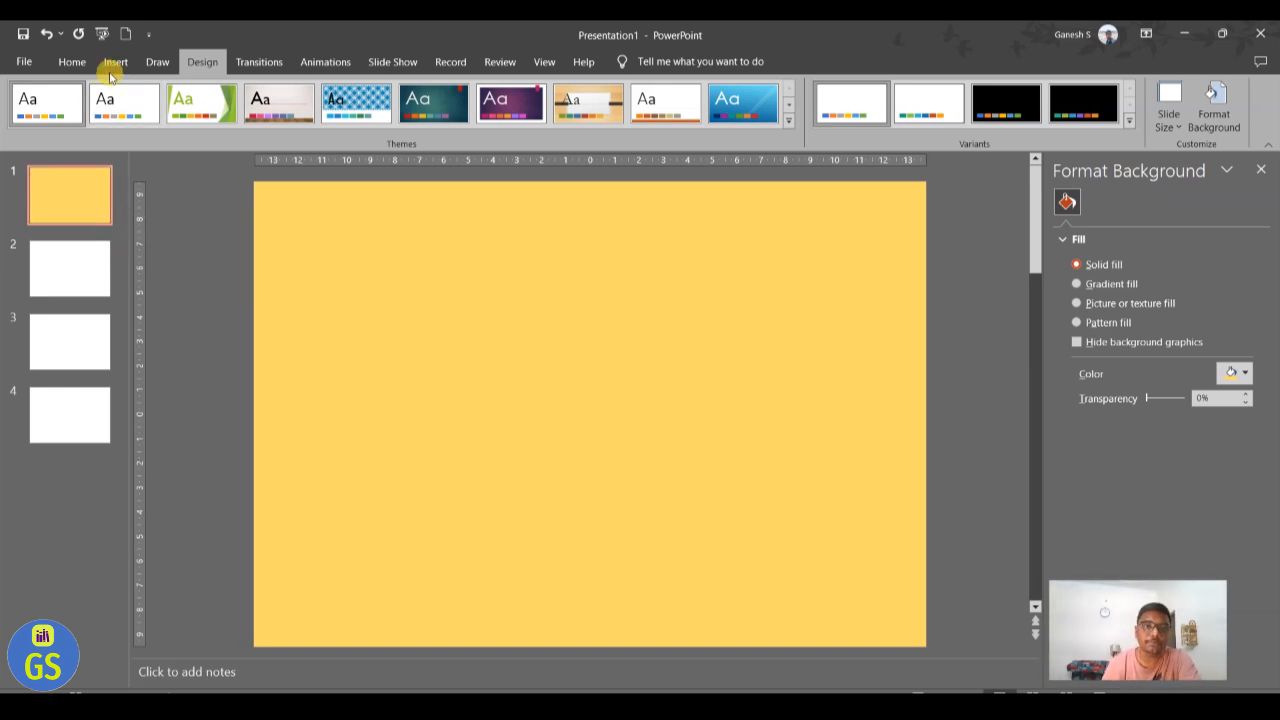
Step: Draw a rounded rectangle about 22.3 cm wide and 4.1 cm high across slide 1, label it TITLE and move it nearer the upper edge
left_click(71, 61)
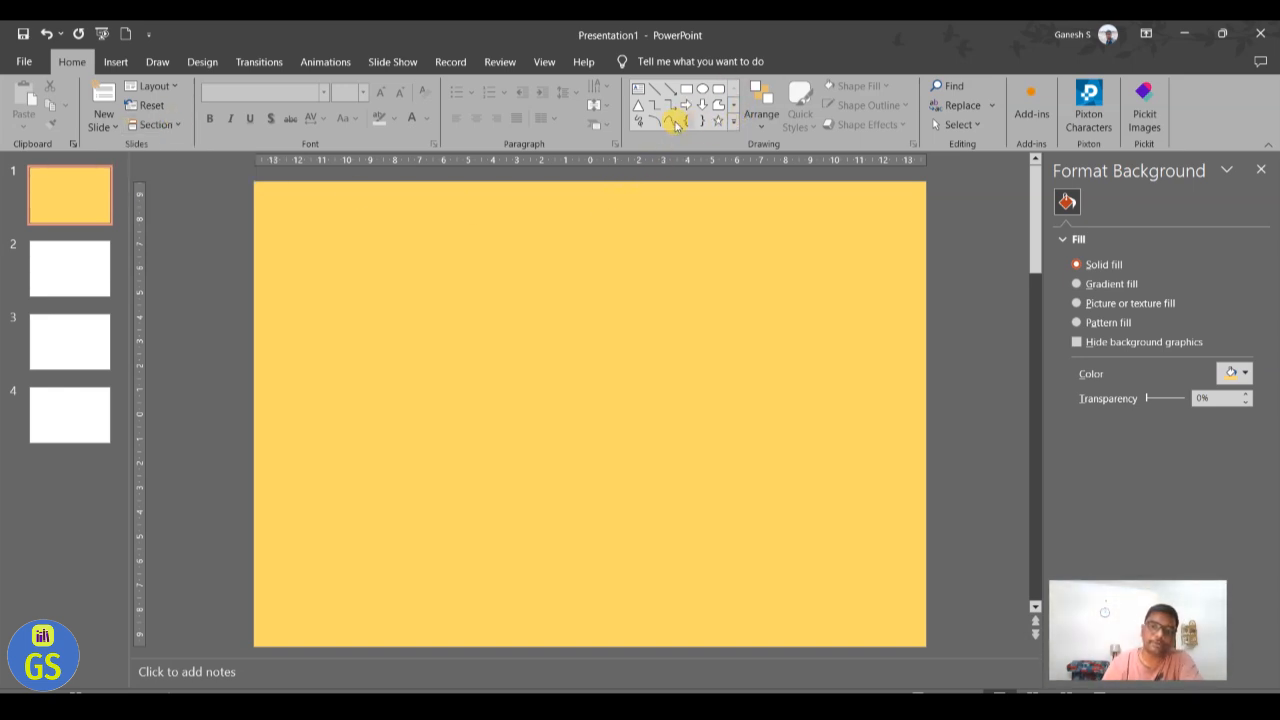
left_click(733, 120)
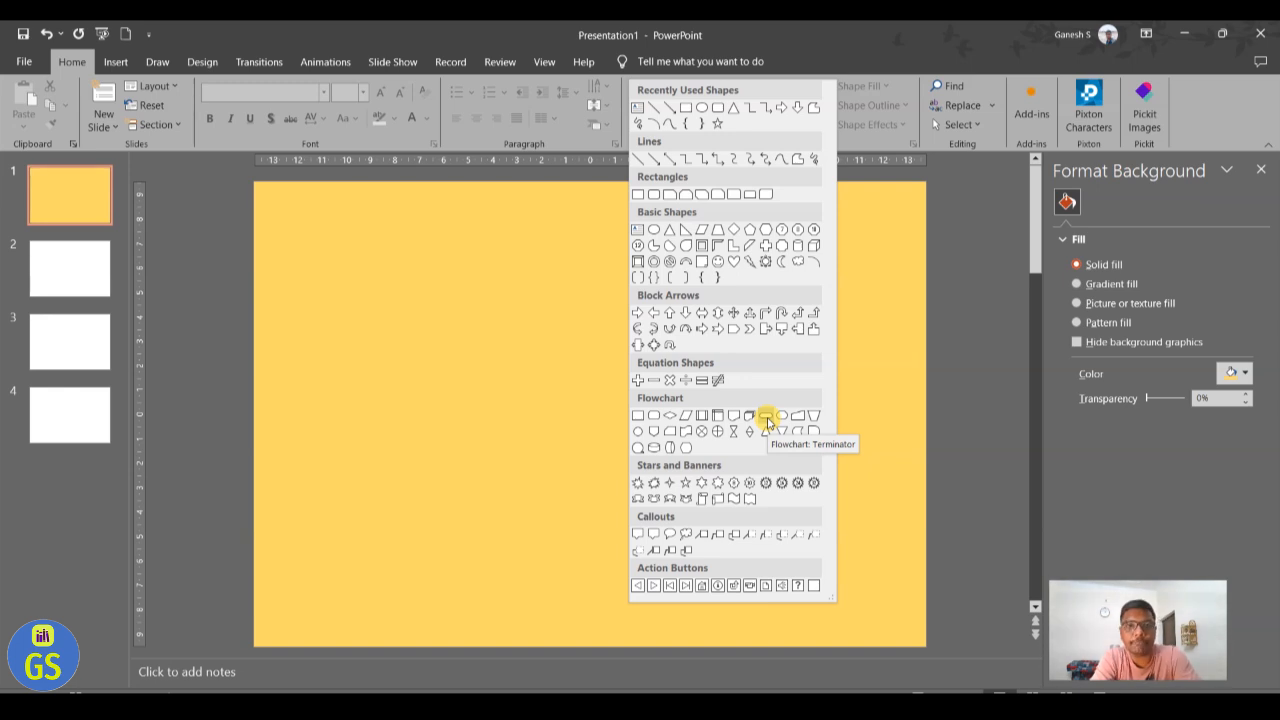
left_click(716, 112)
mouse_move(314, 262)
left_mouse_down()
mouse_move(677, 369)
mouse_move(862, 364)
left_mouse_up()
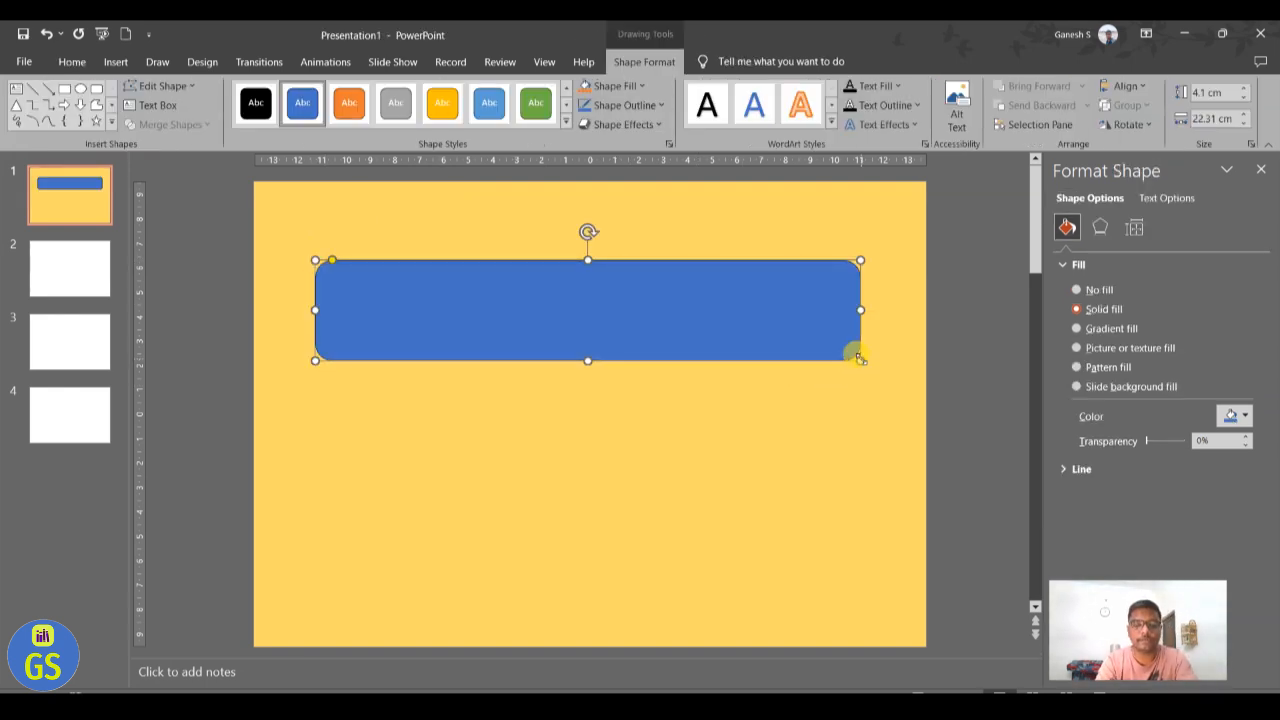
type("TT")
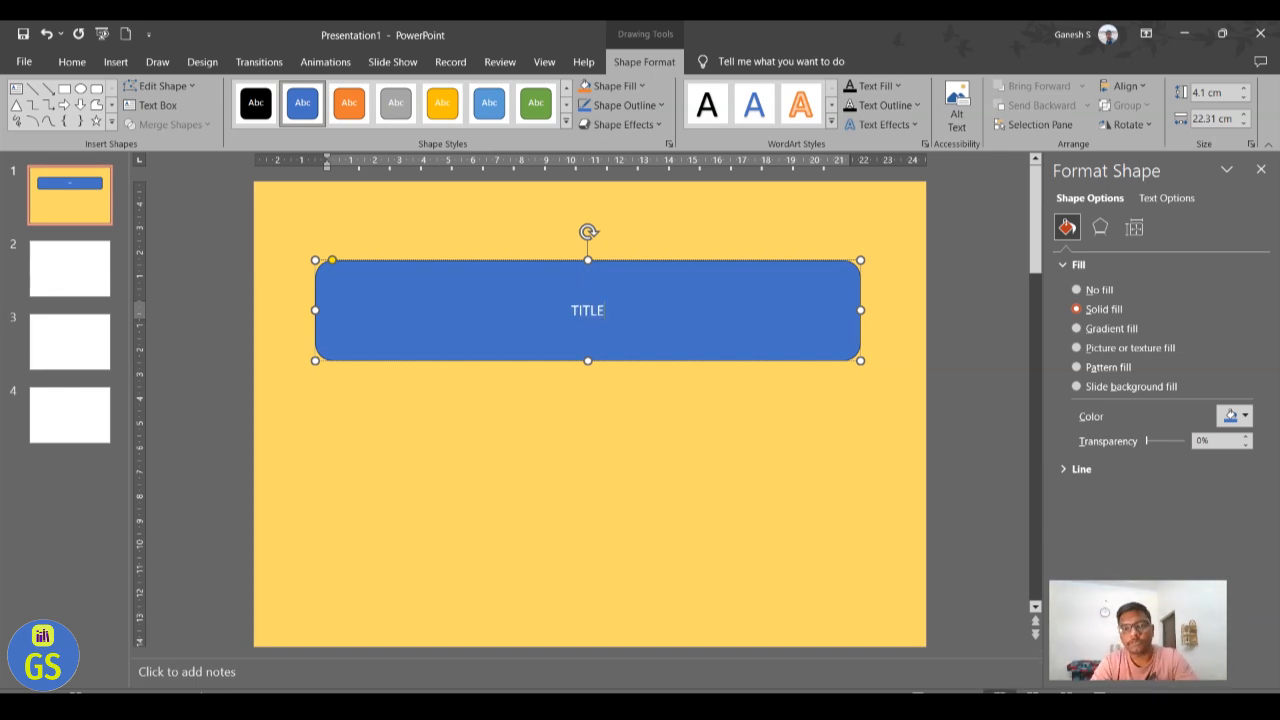
left_click_drag(793, 318, 803, 248)
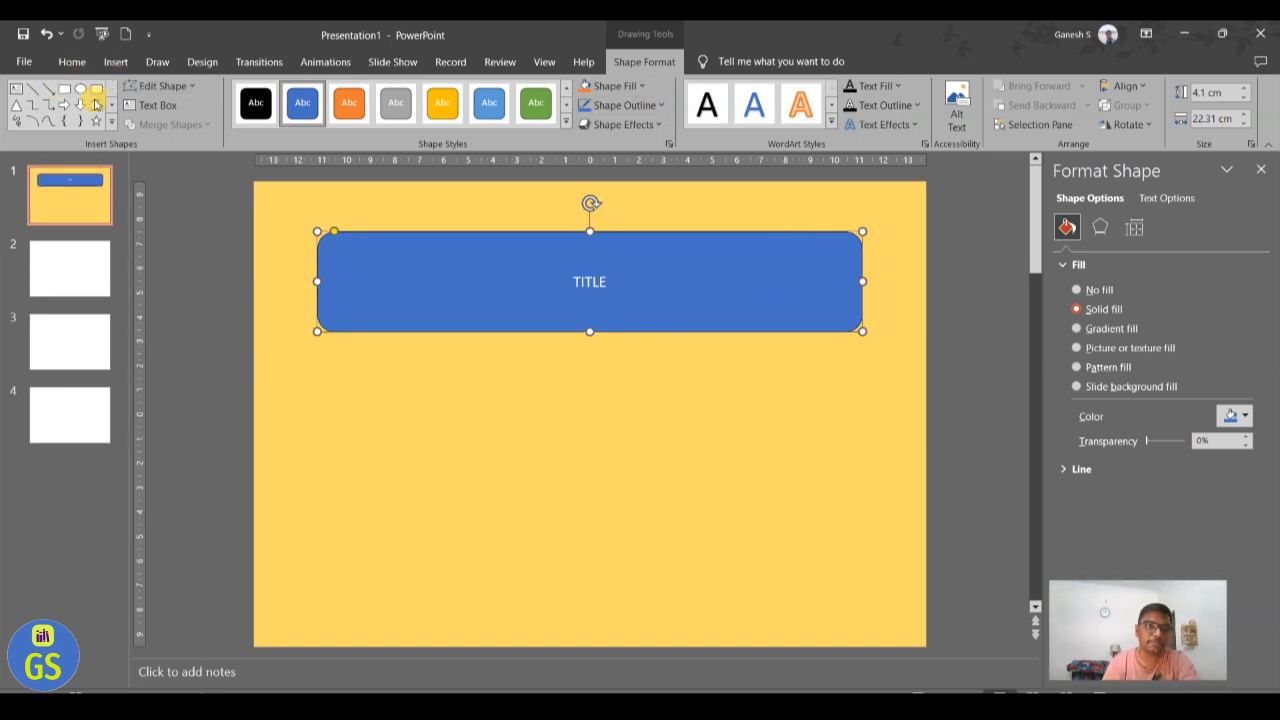
Step: Draw an oval about 6 cm wide and 6.6 cm high on slide 1 and place it in the slide's lower-right area
mouse_move(496, 480)
left_mouse_down()
mouse_move(660, 609)
mouse_move(646, 623)
left_mouse_up()
mouse_move(572, 594)
left_mouse_down()
mouse_move(757, 570)
mouse_move(838, 542)
left_mouse_up()
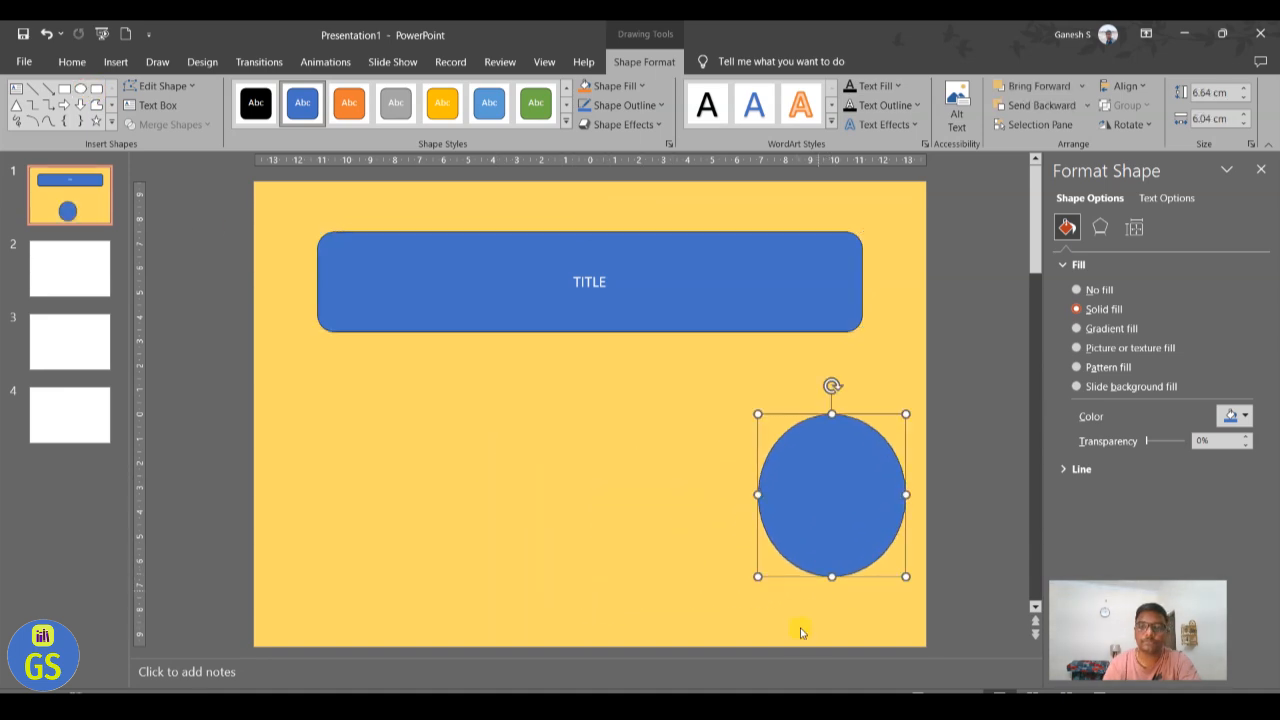
left_click(801, 630)
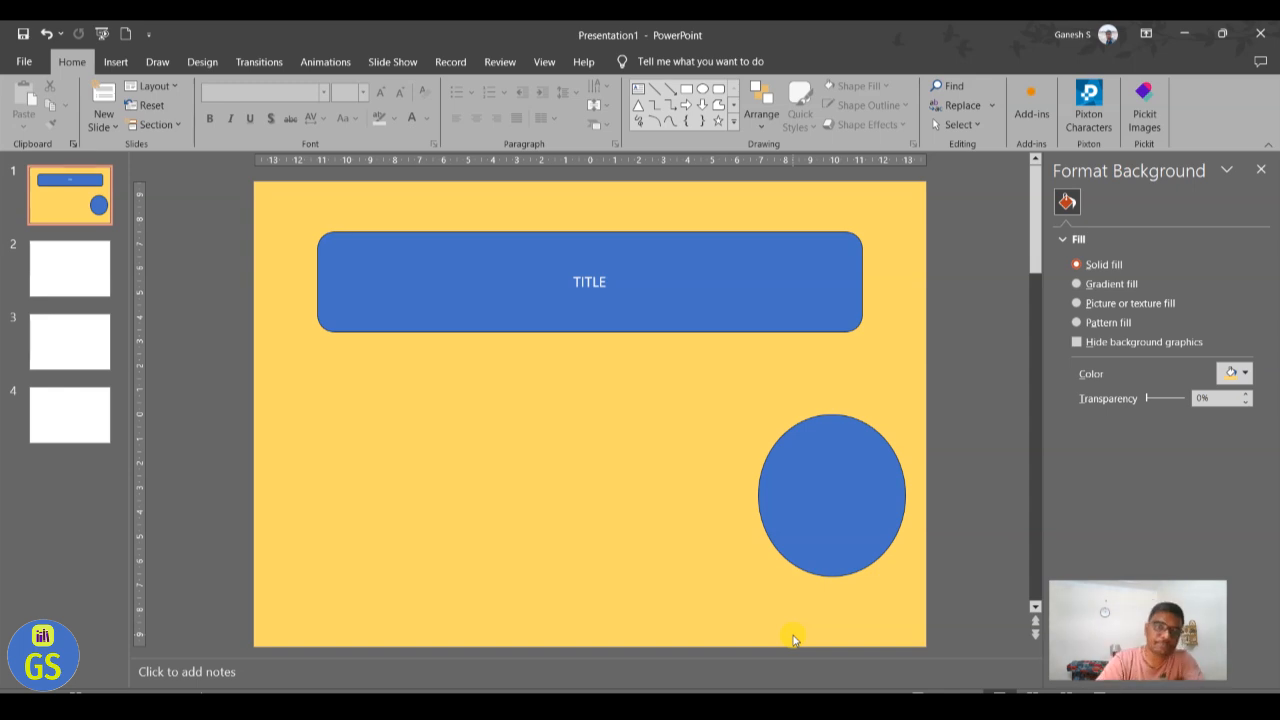
left_click(862, 466)
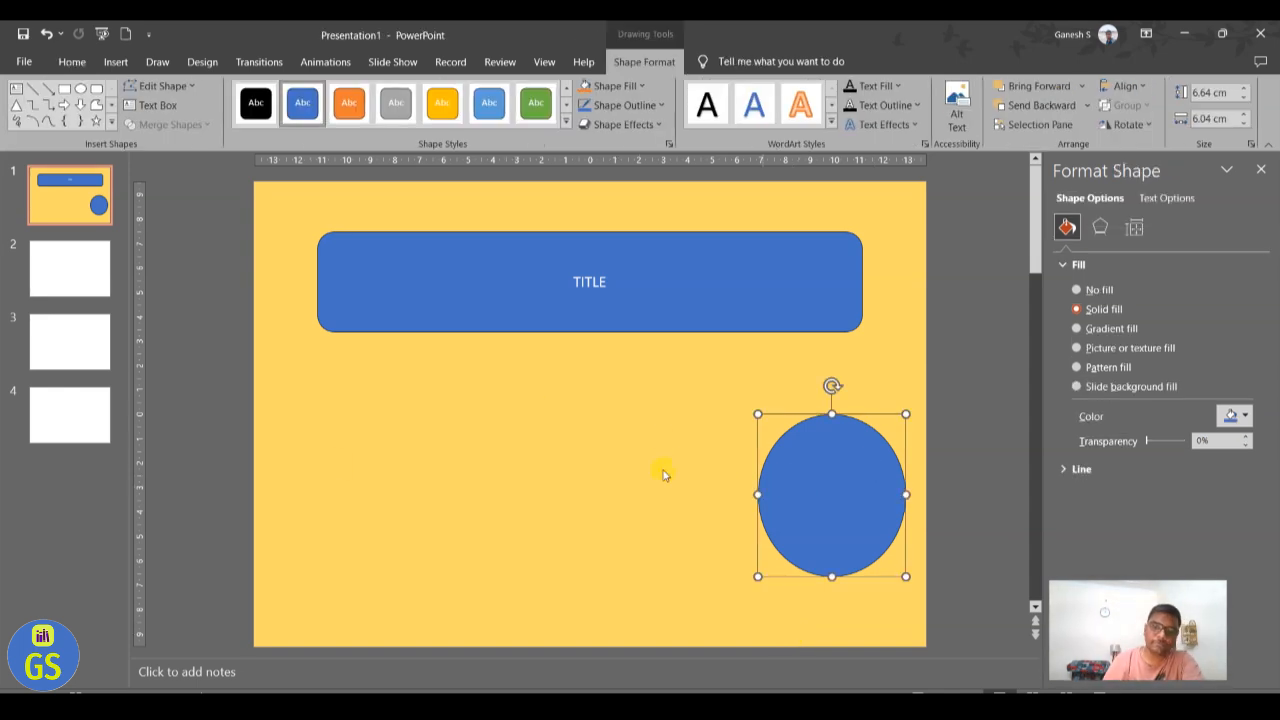
Step: Draw a rounded rectangle about 10.7 cm wide and 10.4 cm high on slide 2 and place it in the slide's upper-left area
left_click(86, 283)
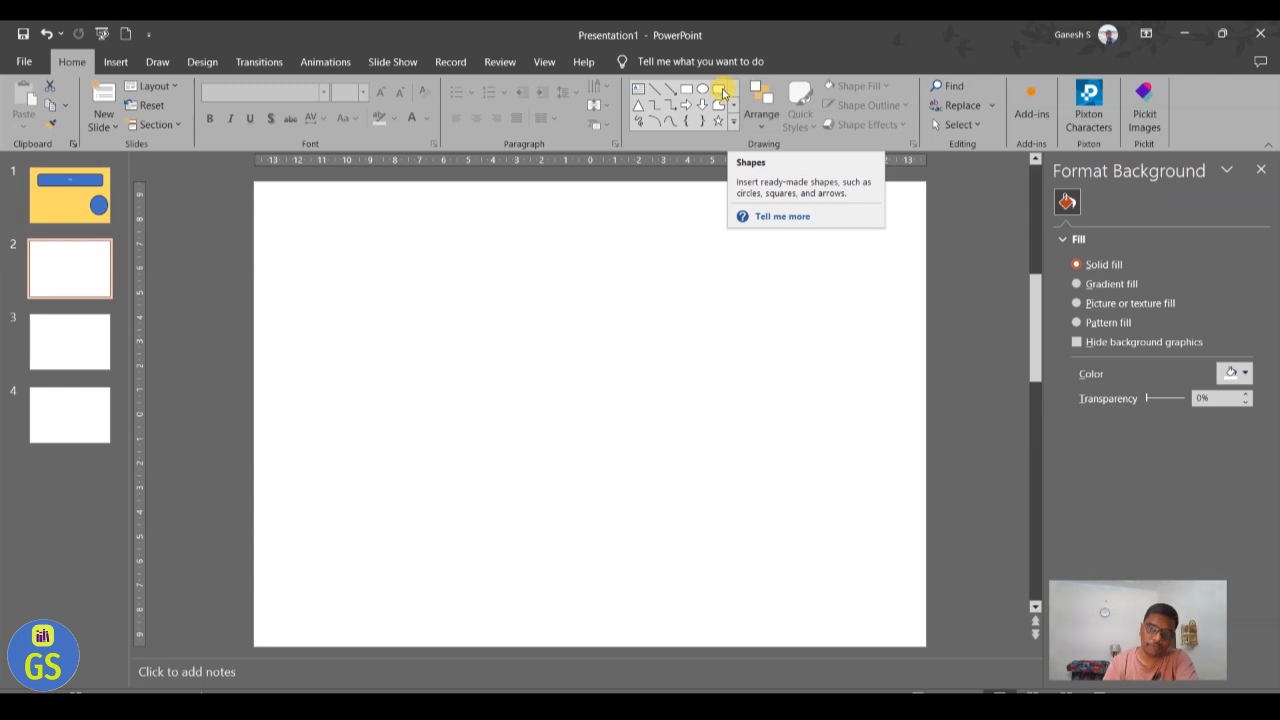
left_click(720, 89)
left_click_drag(364, 244, 628, 496)
left_click_drag(577, 463, 443, 378)
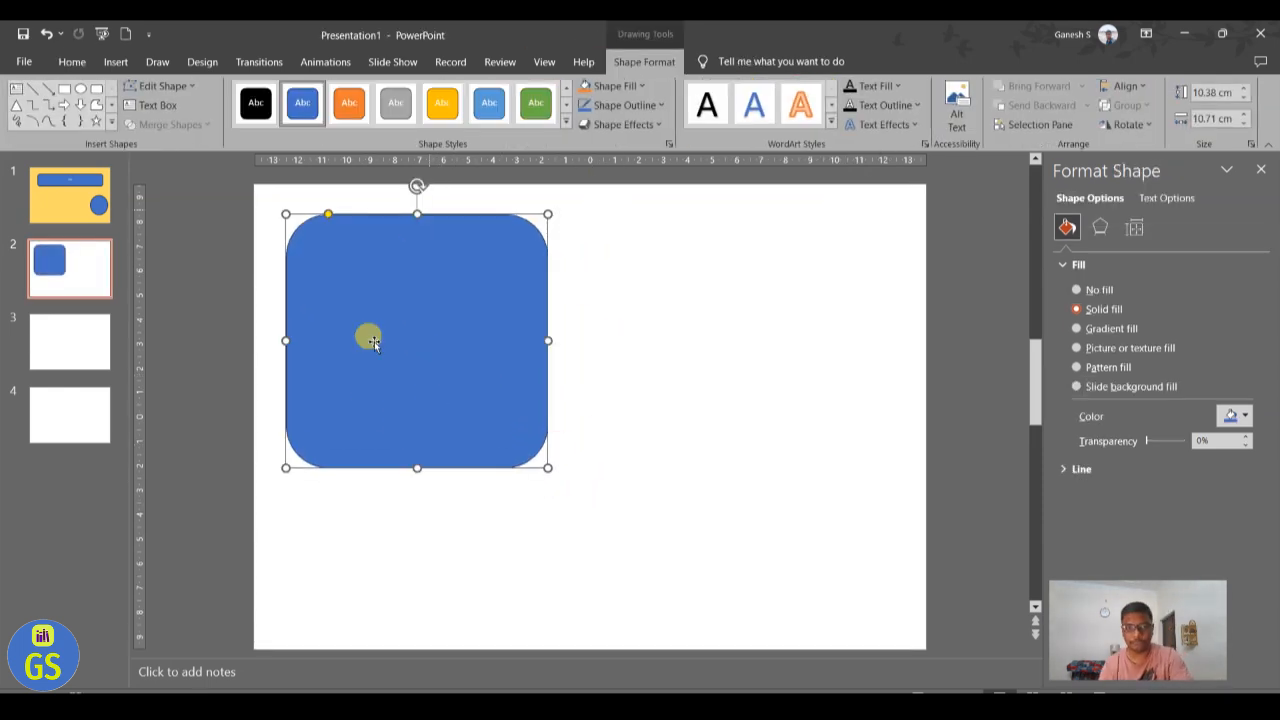
Step: Add two copies of the rounded rectangle on slide 2, overlapping diagonally towards the slide's lower-right corner
left_click_drag(392, 413, 740, 503)
left_click(527, 436)
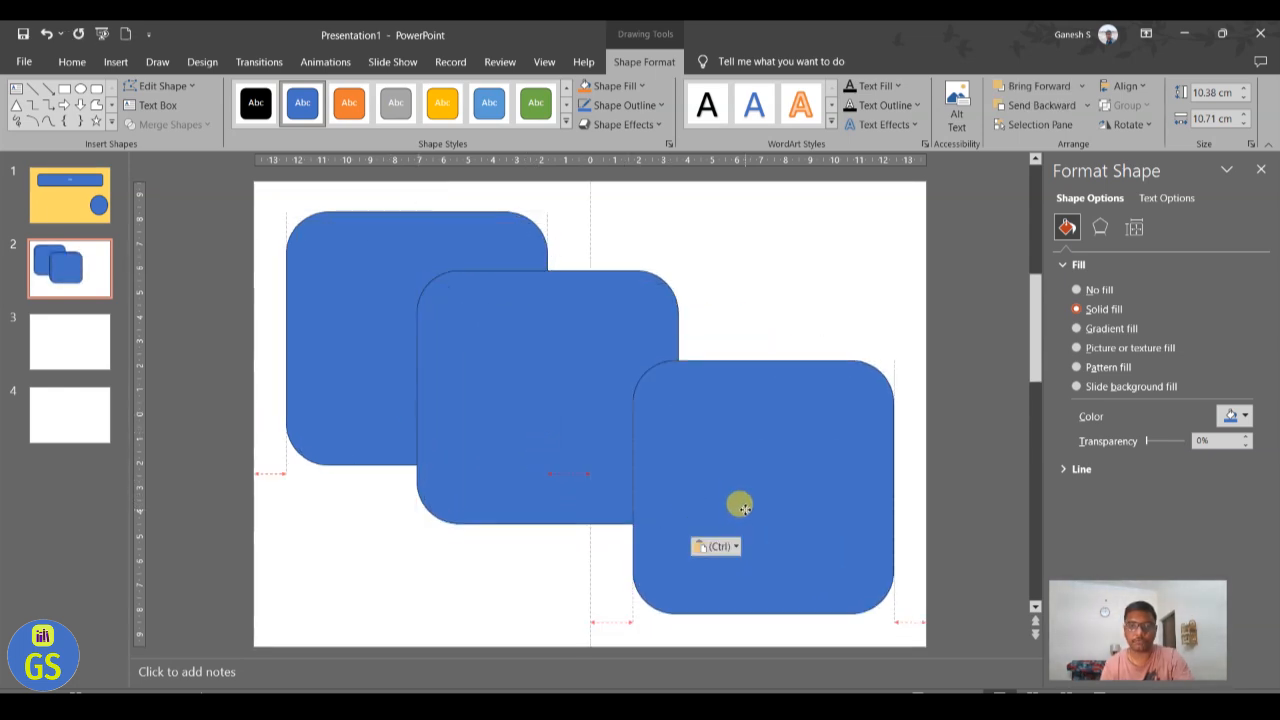
left_click(844, 268)
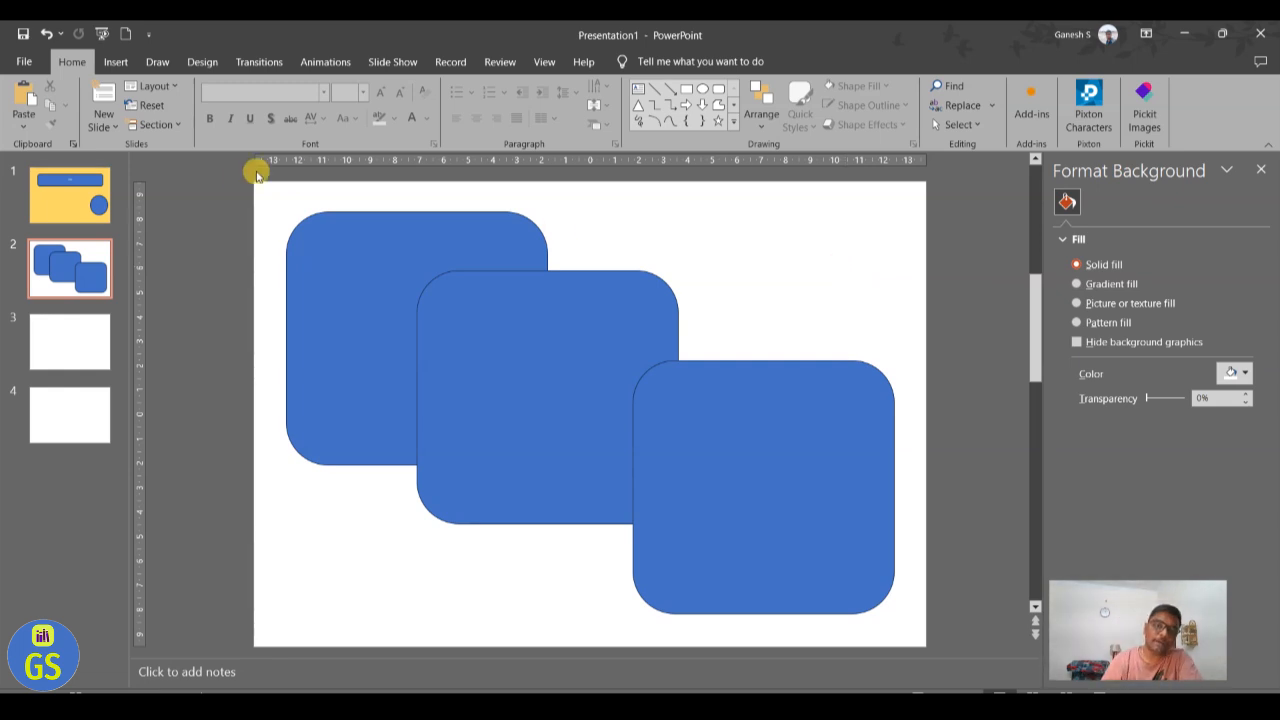
Step: Try inserting the blue online picture from the Background category on slide 2, and delete it
left_click(323, 263)
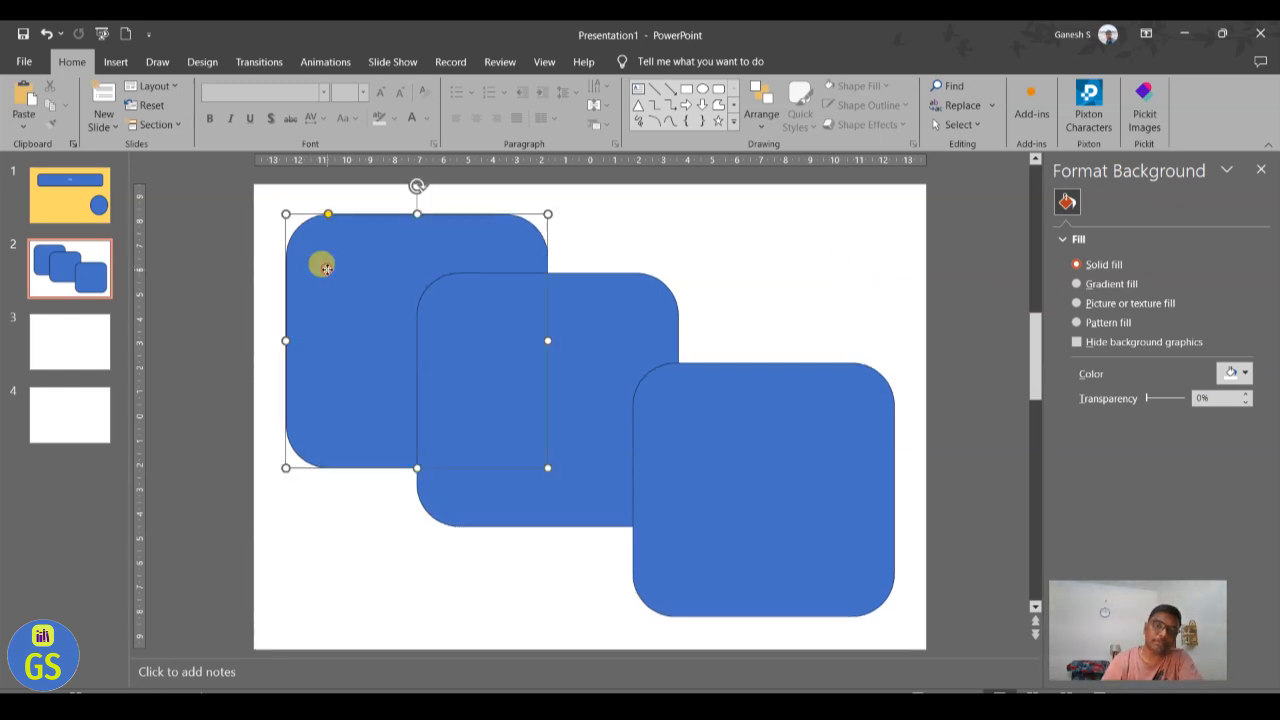
left_click(117, 62)
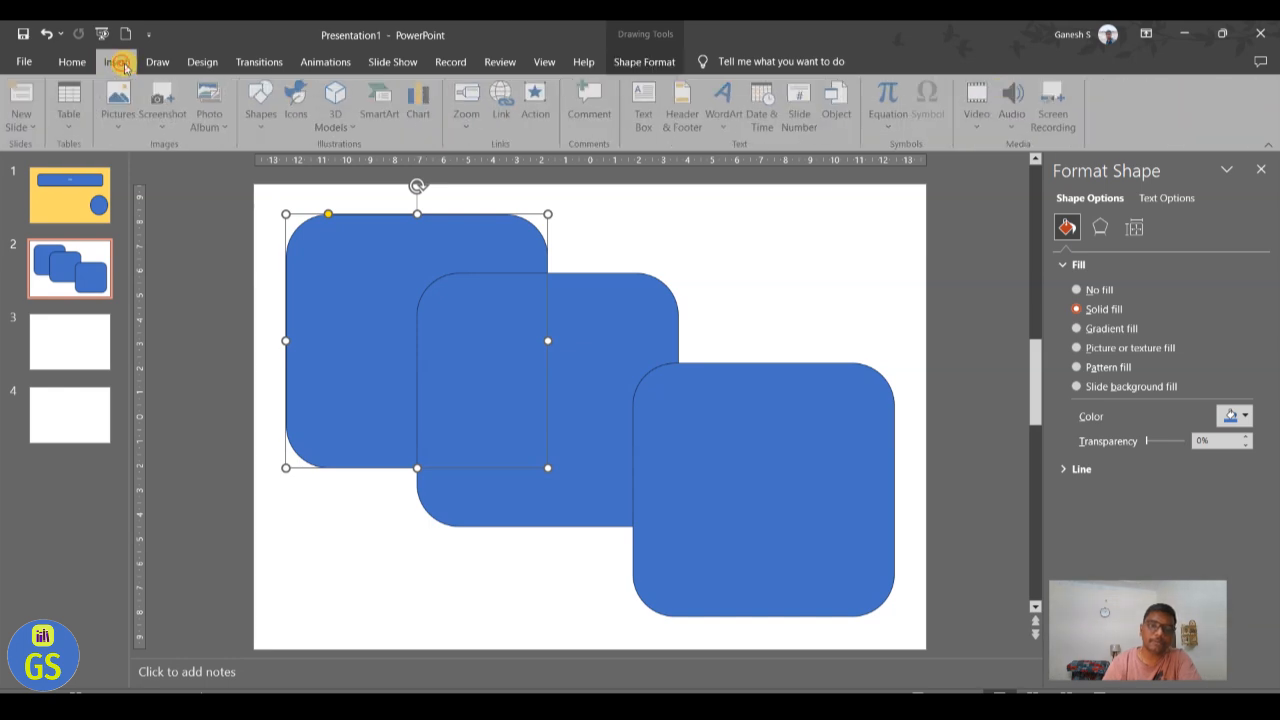
left_click(121, 118)
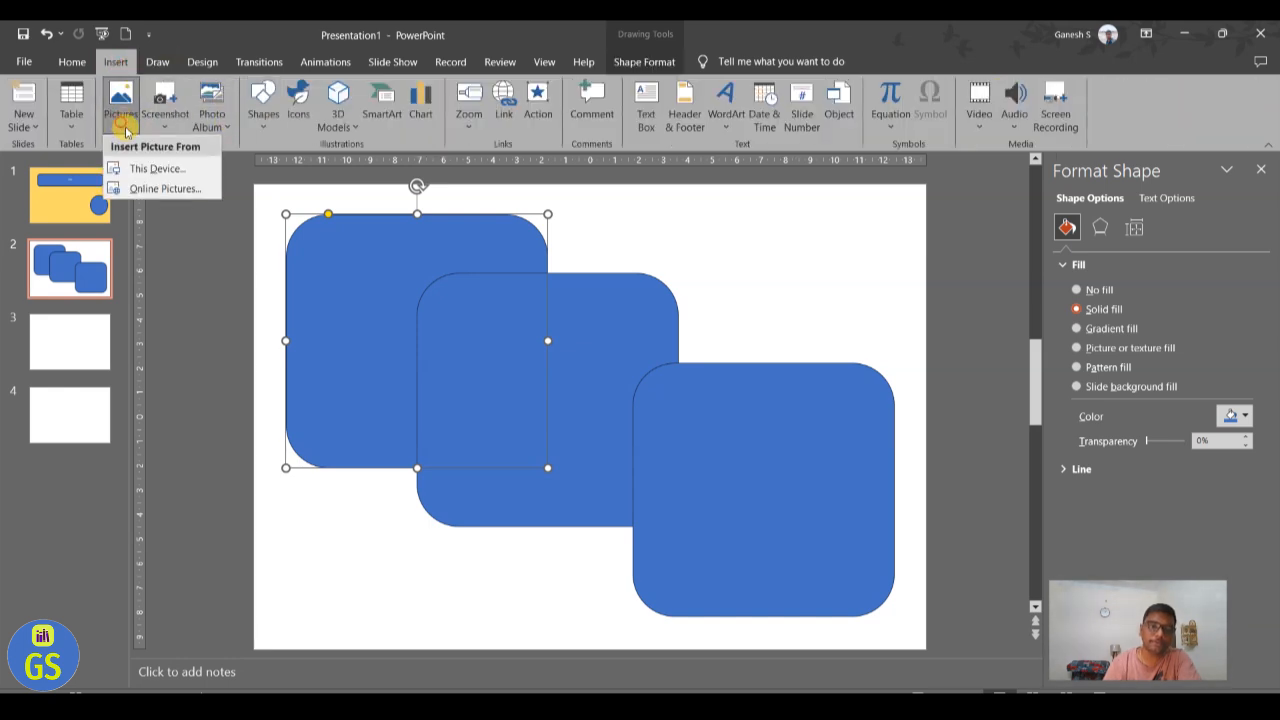
left_click(160, 189)
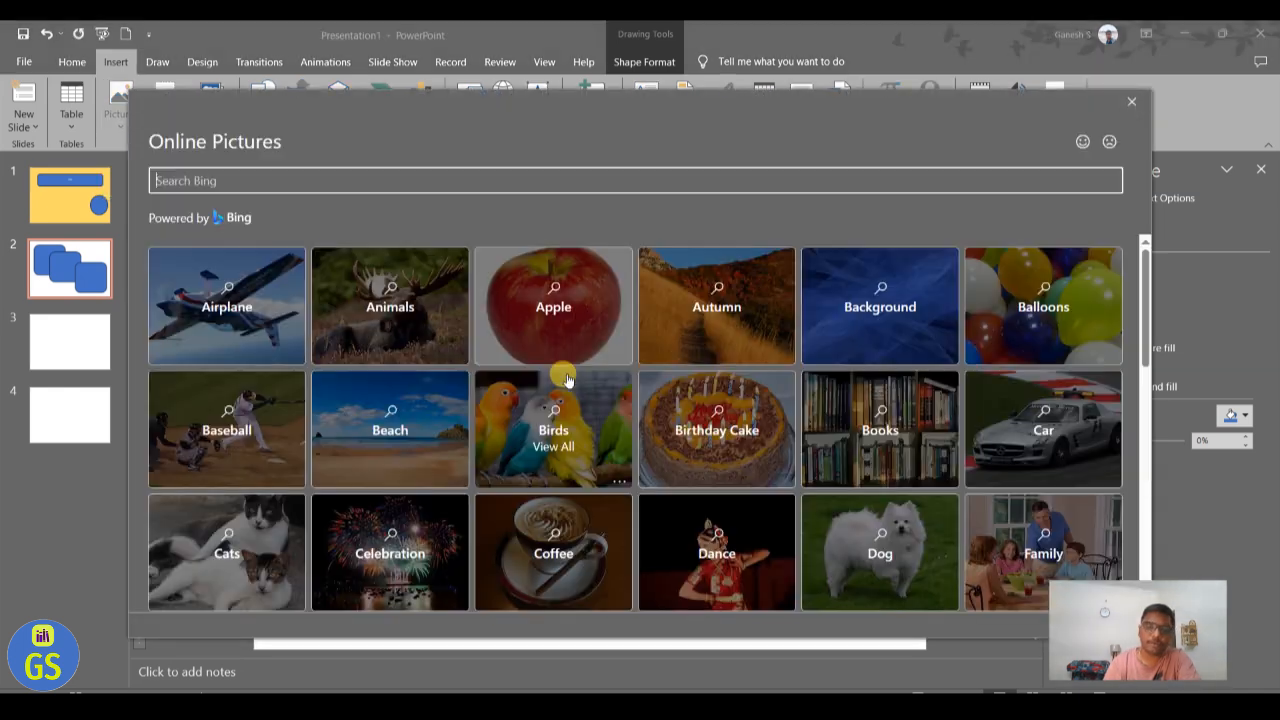
left_click(841, 338)
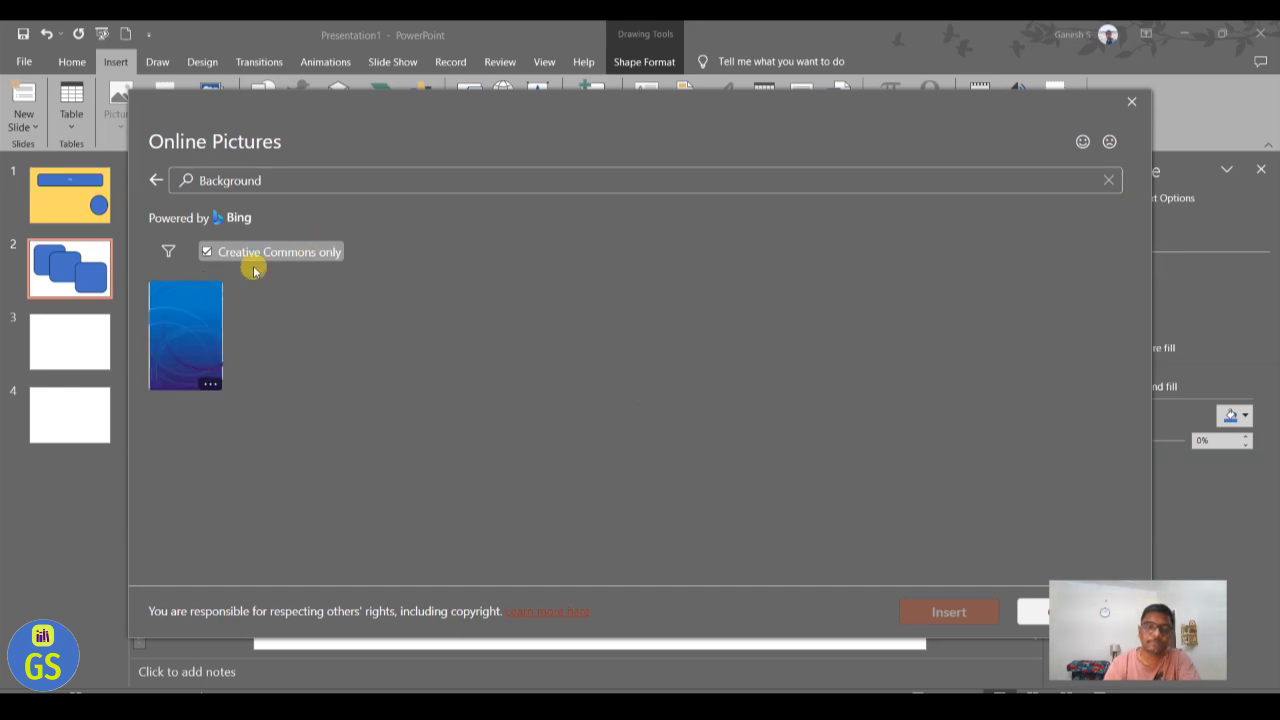
left_click(200, 326)
left_click(945, 611)
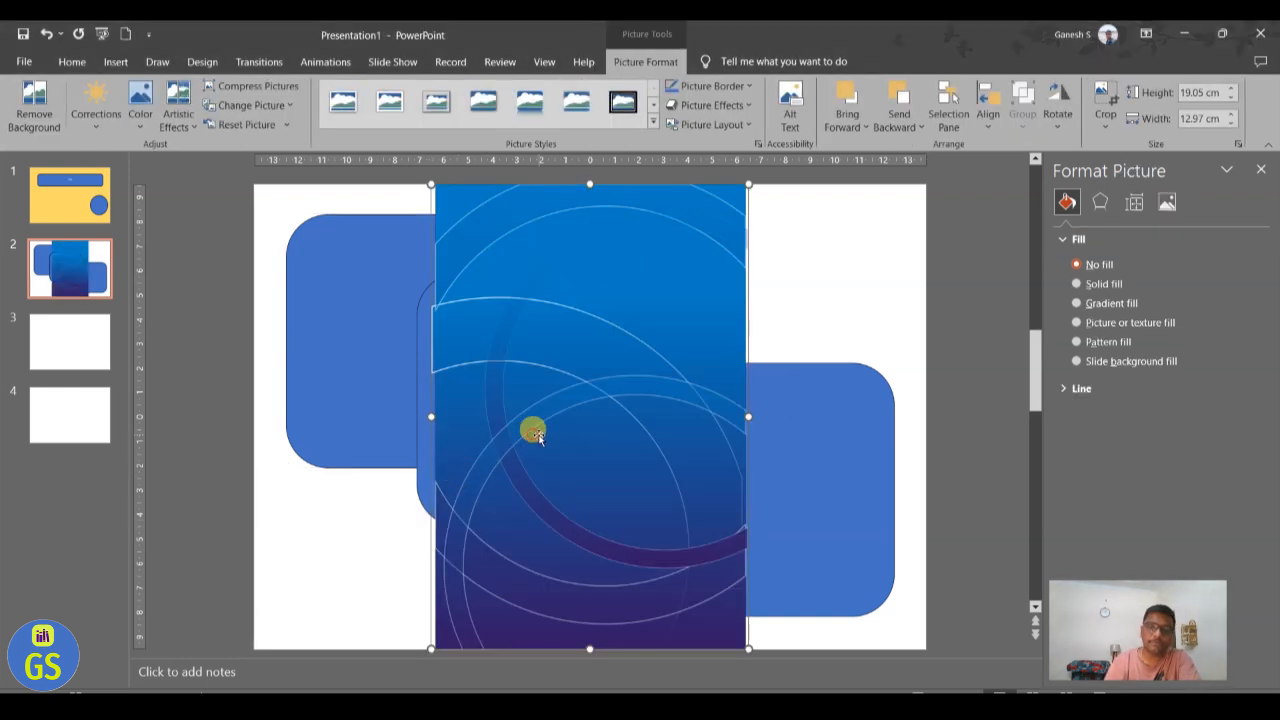
key("Delete")
Step: Insert an airliner photo from the Airplane category of online pictures on slide 2 and shift it towards the slide's right side
left_click(306, 248)
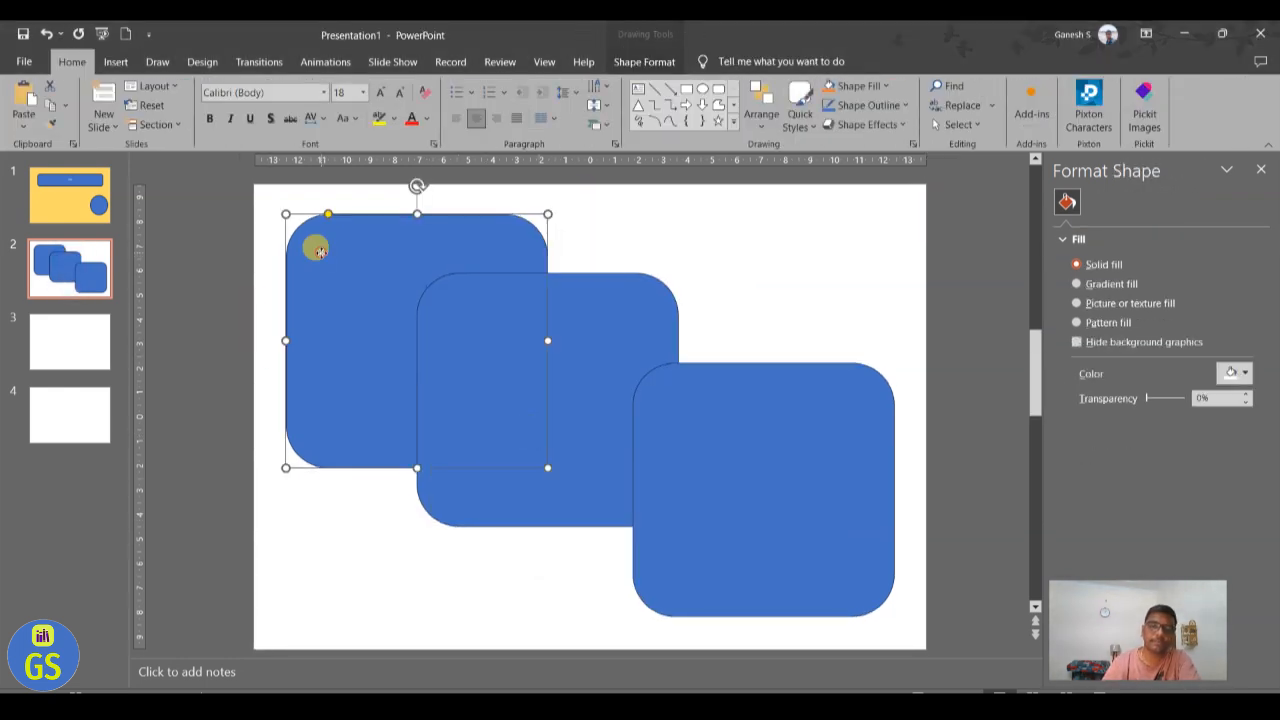
left_click(116, 61)
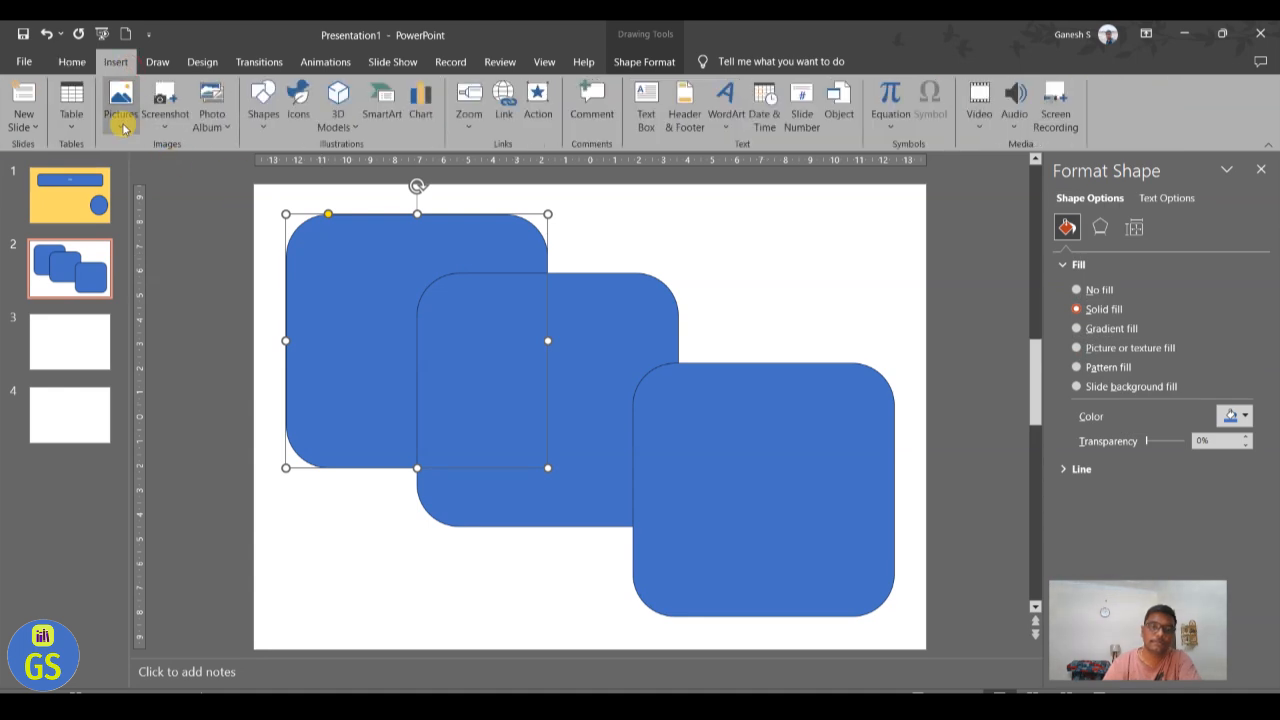
left_click(120, 108)
left_click(157, 189)
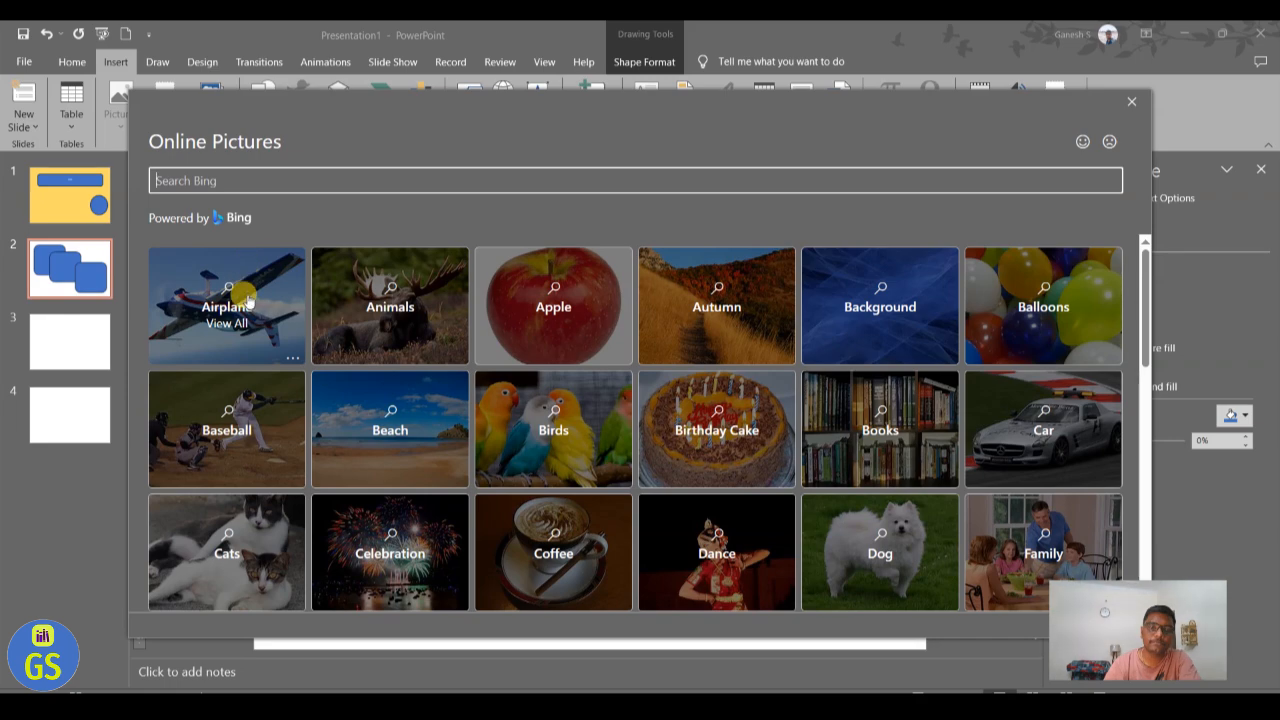
left_click(222, 335)
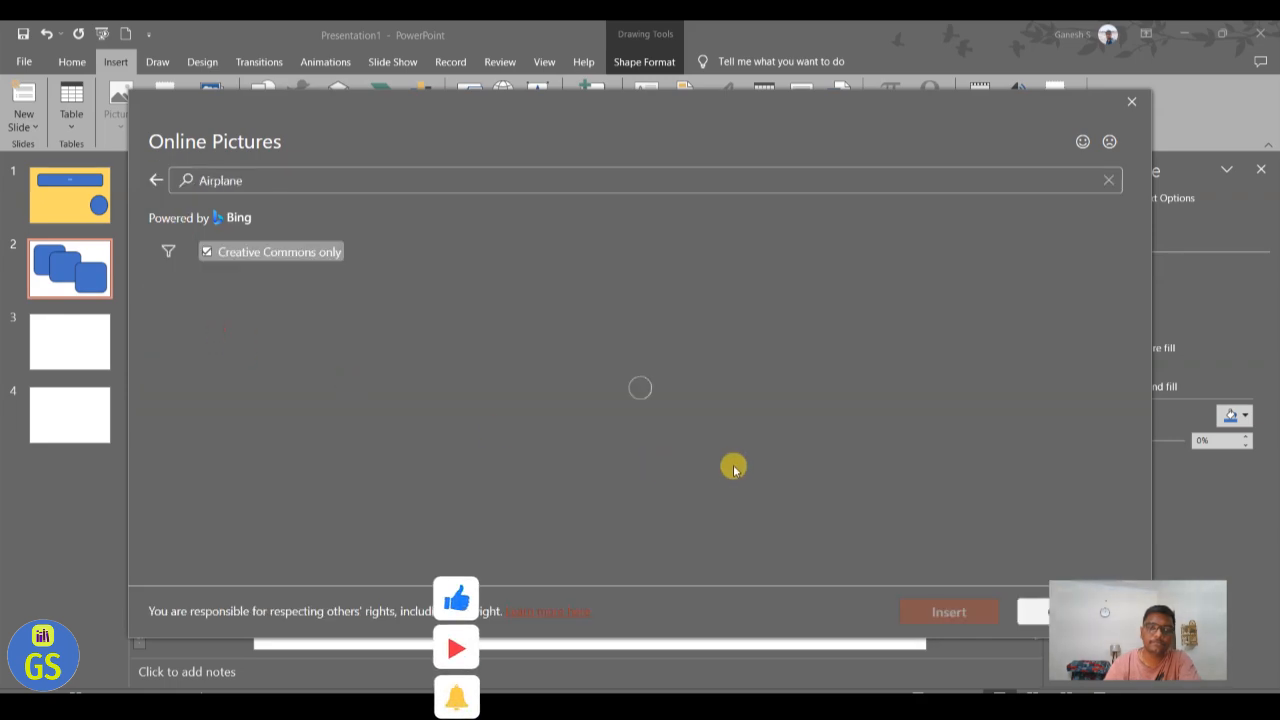
left_click(666, 371)
left_click(945, 611)
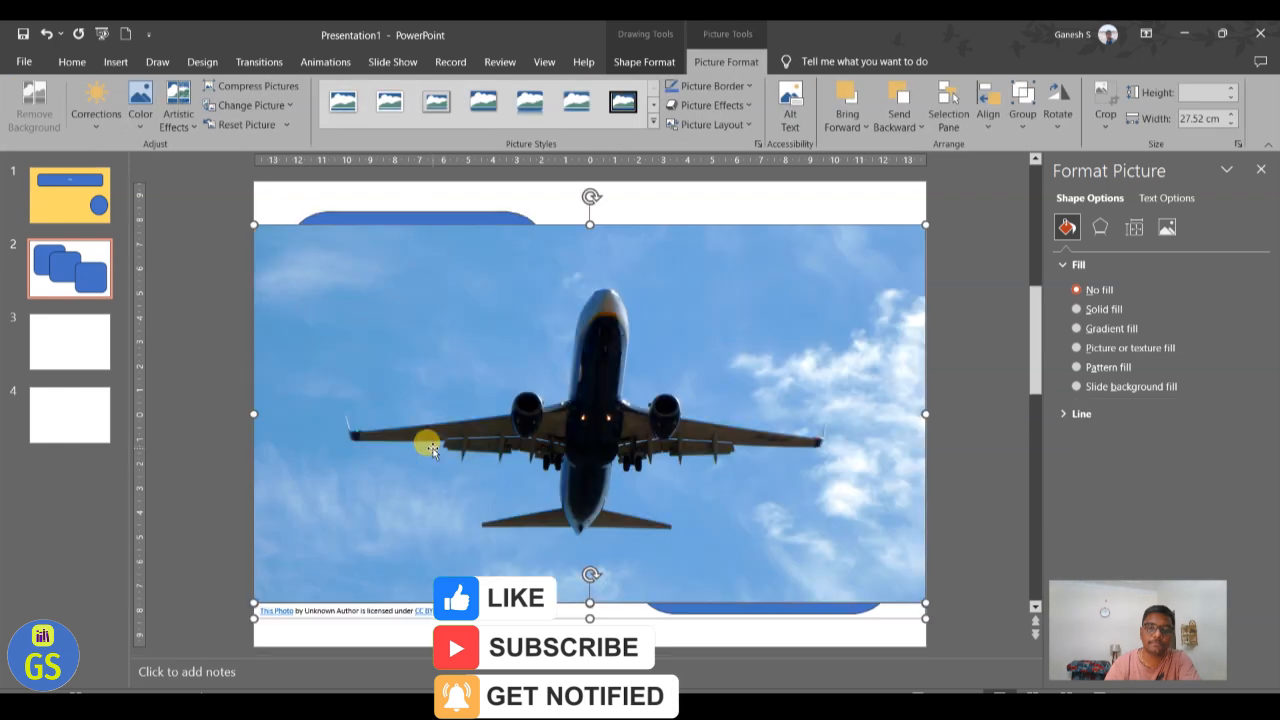
left_click_drag(463, 457, 491, 491)
left_click(397, 250)
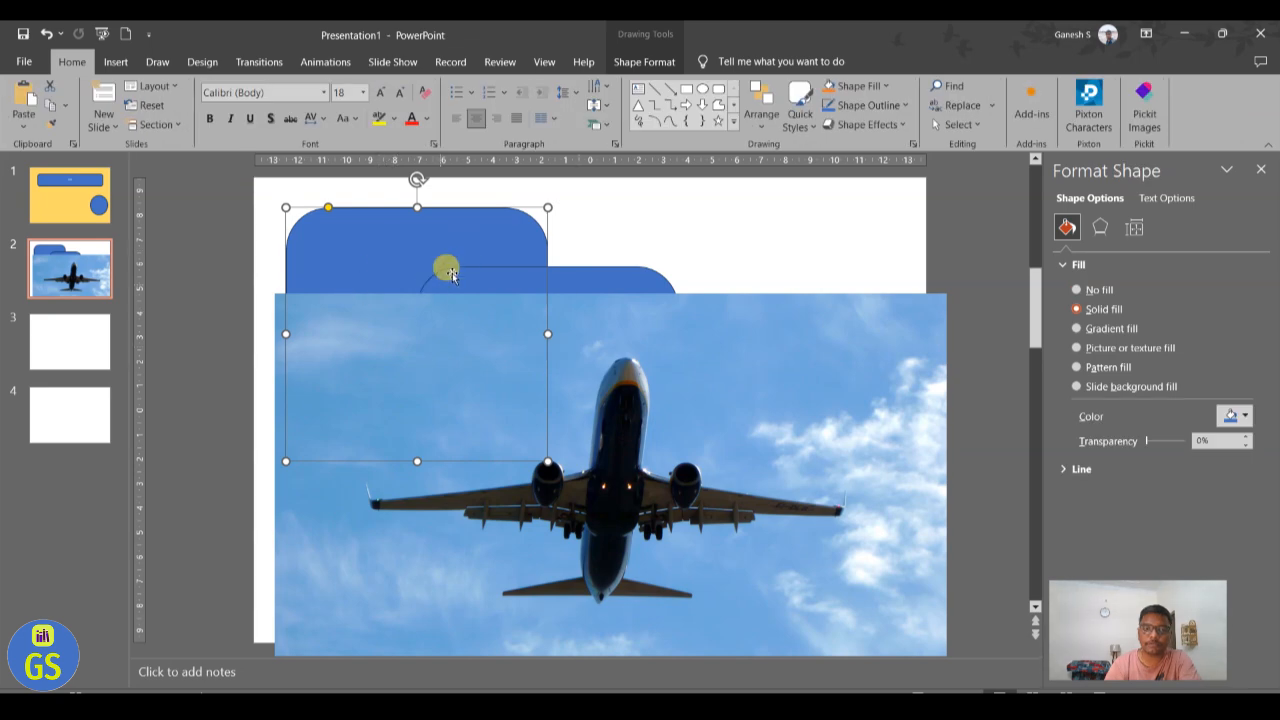
left_click_drag(640, 468, 966, 374)
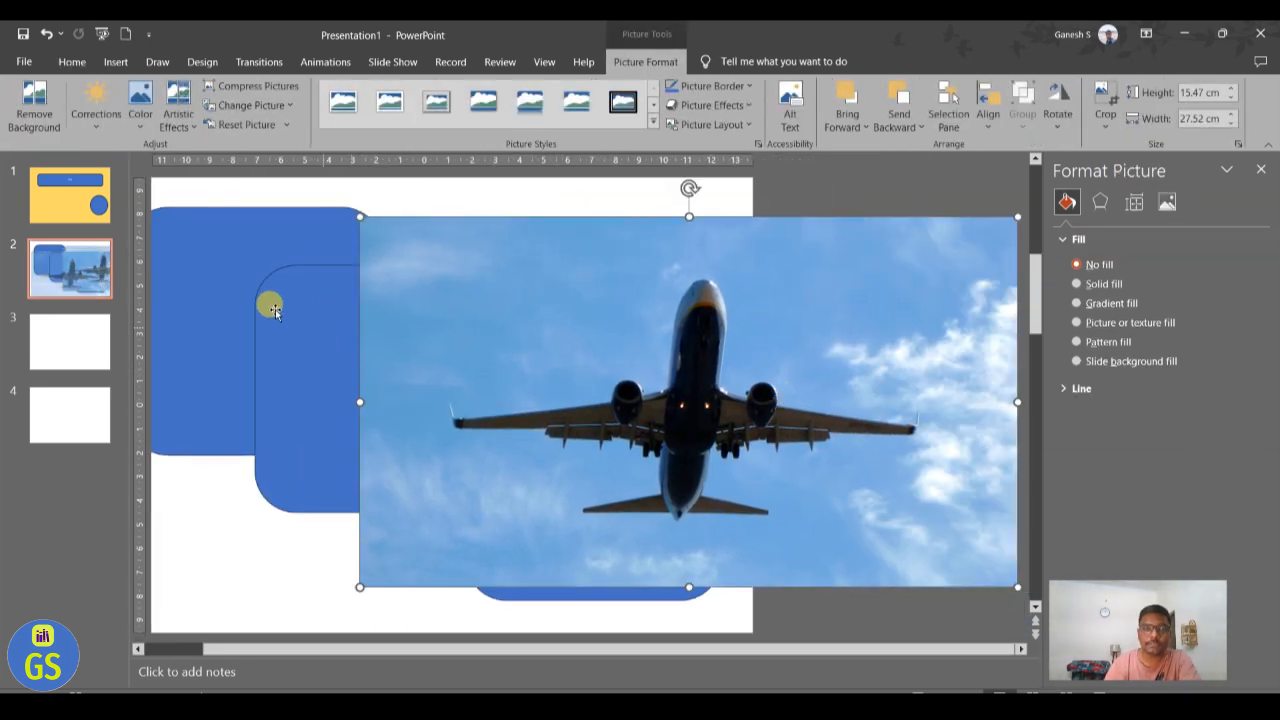
Step: Copy the airplane picture and fill the upper-left rounded rectangle with it as a picture fill from the clipboard
left_click(217, 277)
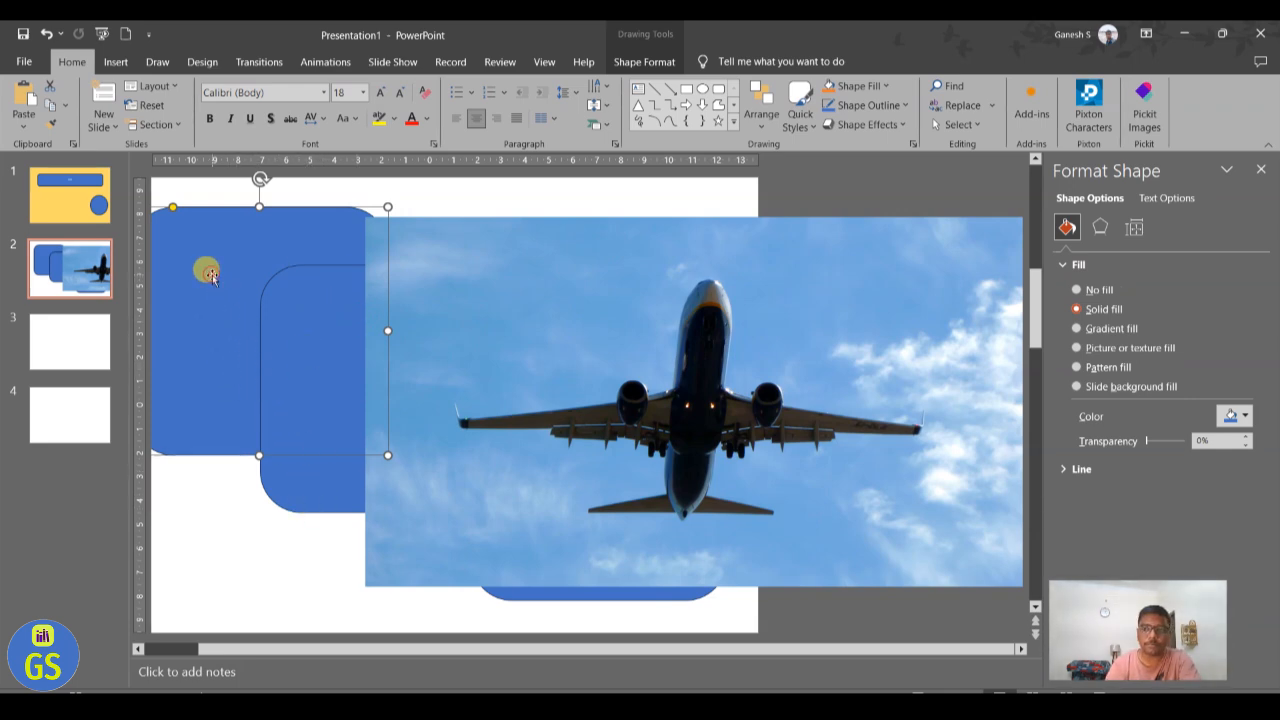
left_click(630, 344)
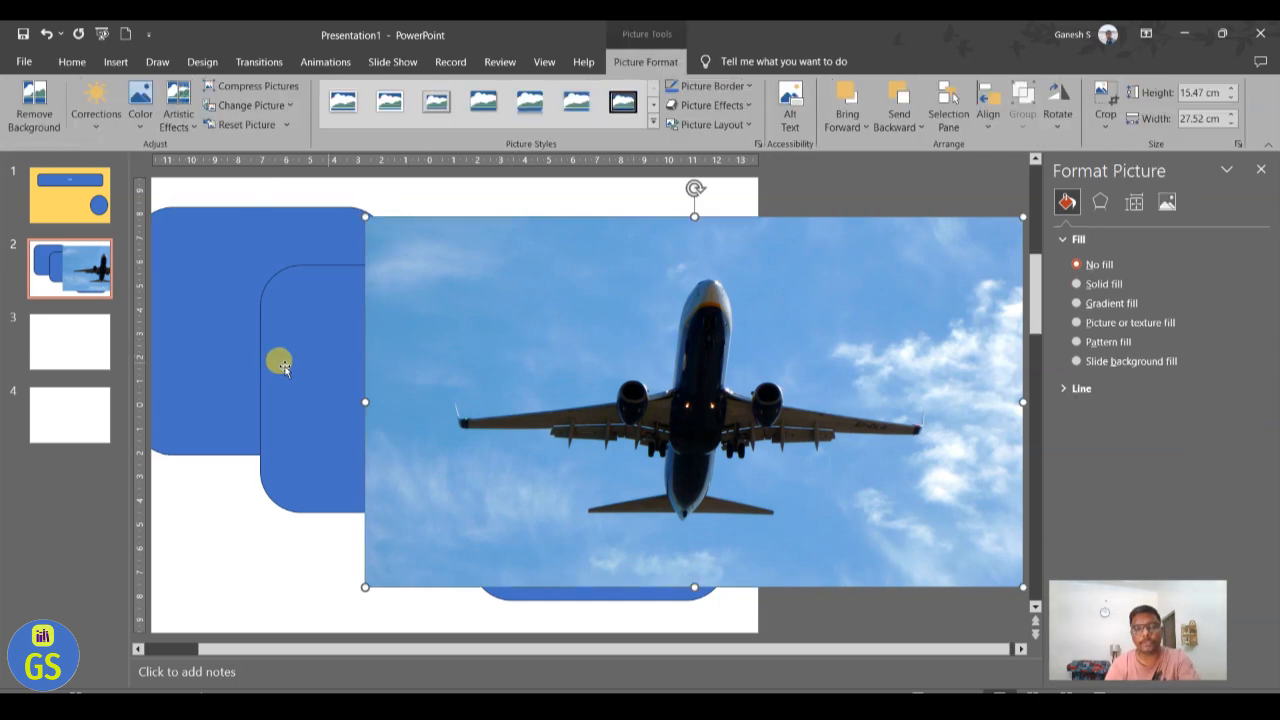
left_click(232, 290)
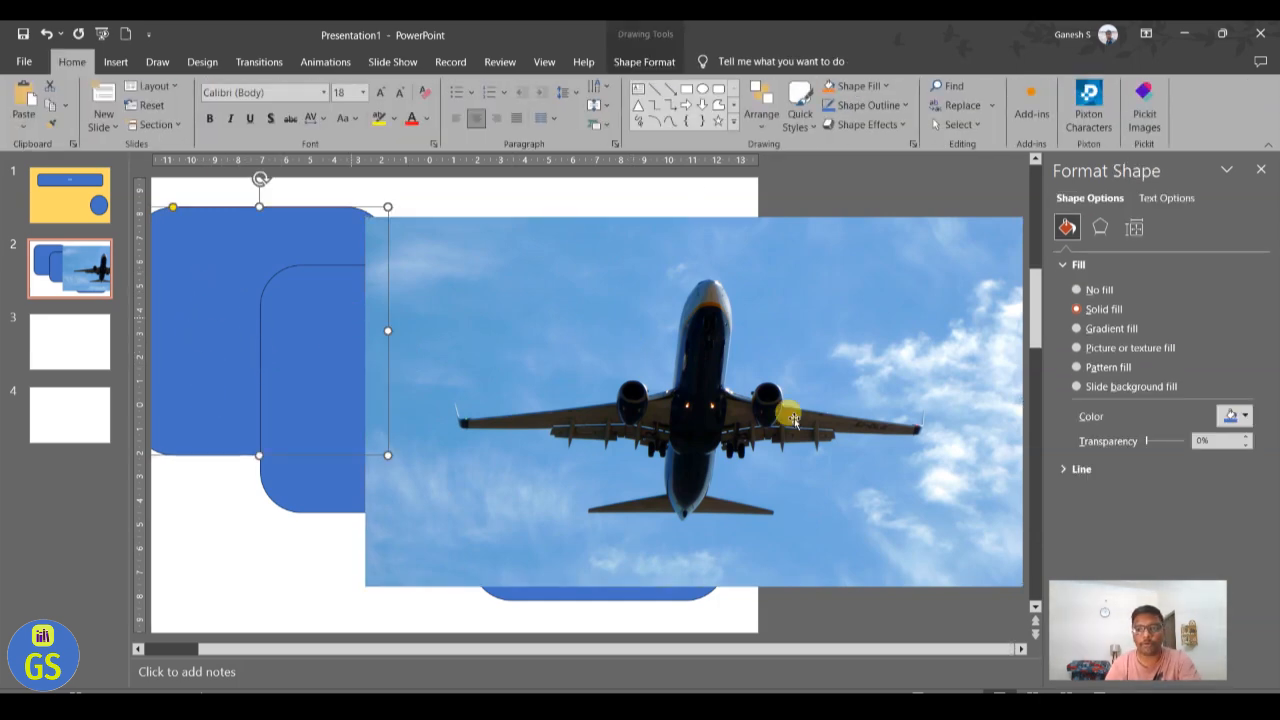
left_click(1108, 348)
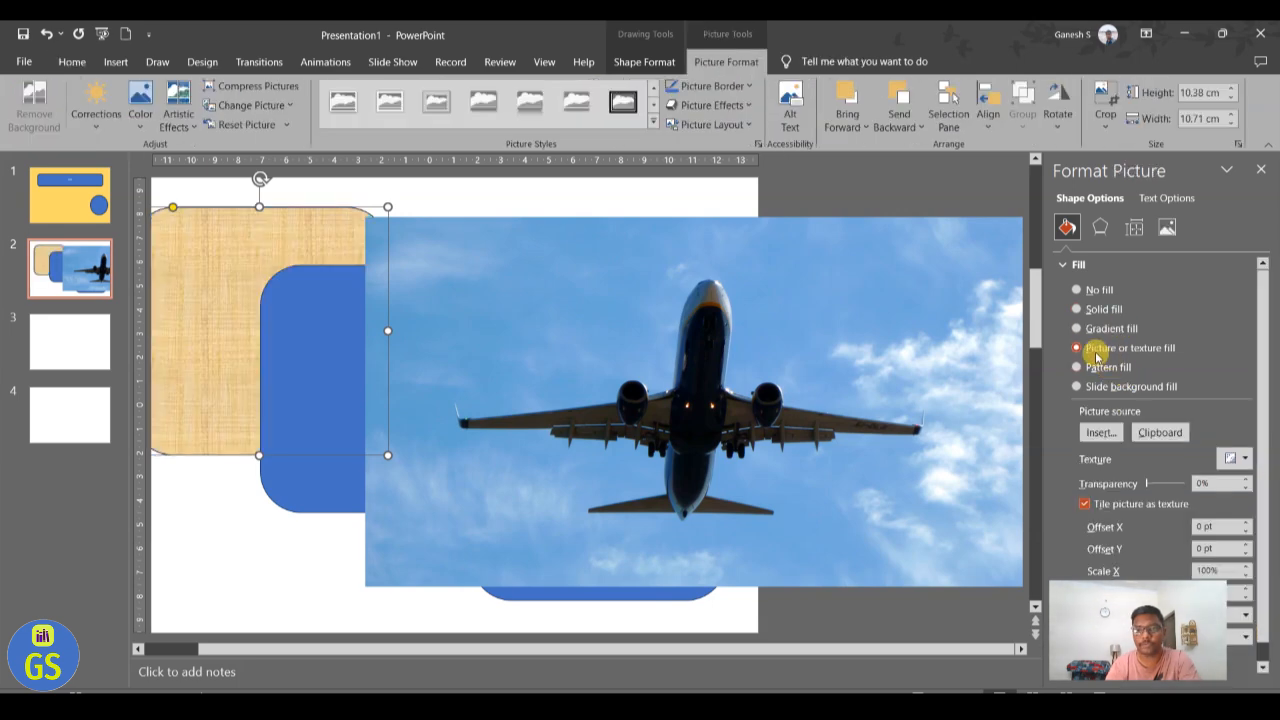
left_click(1160, 433)
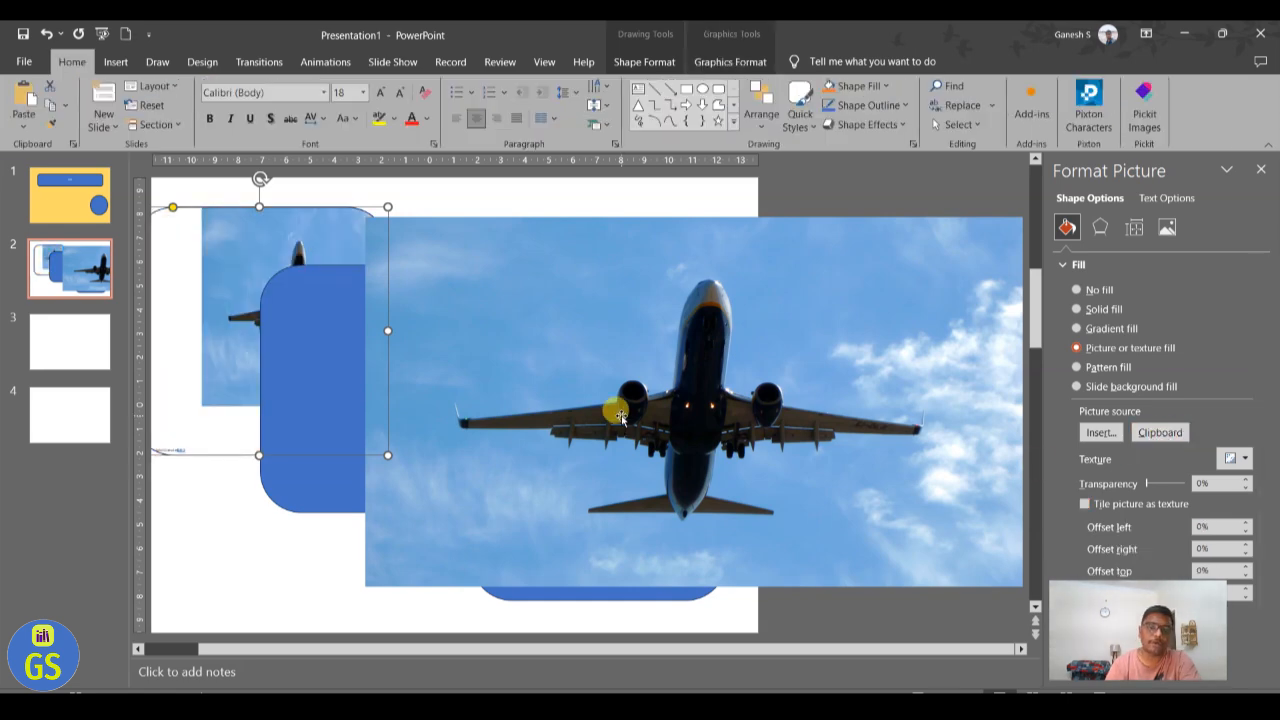
left_click(184, 270)
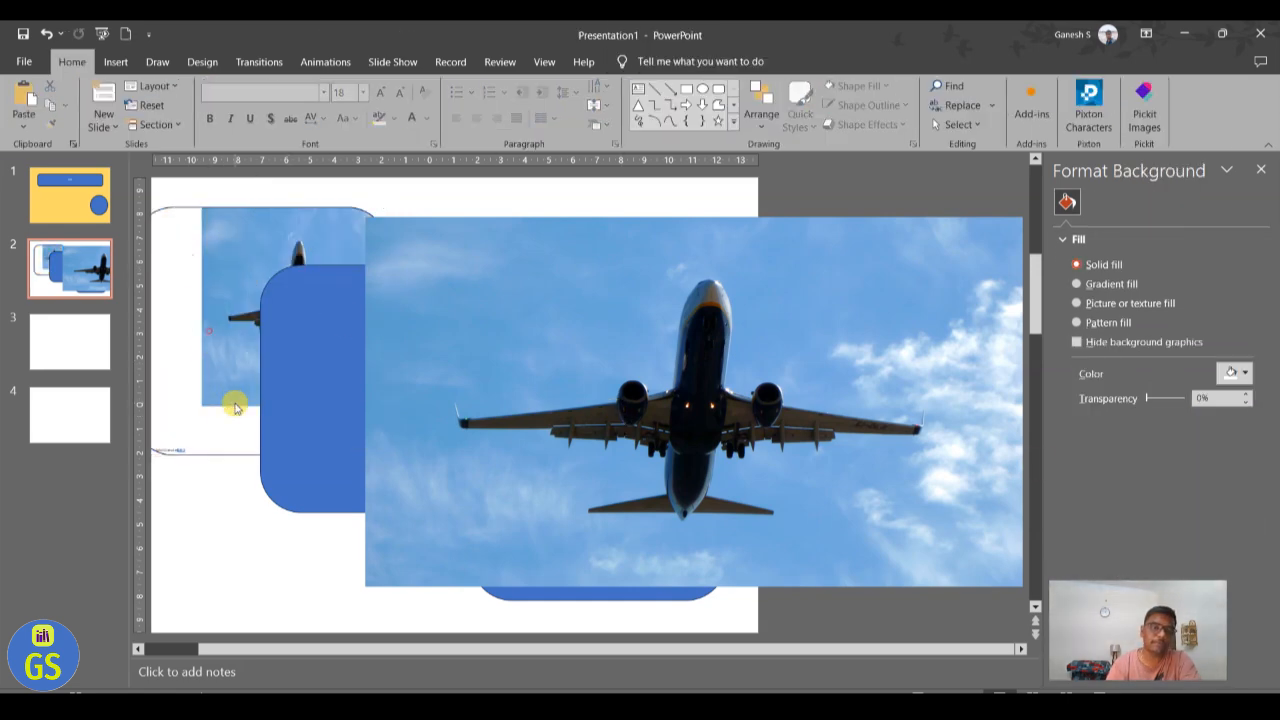
Step: Move the middle rounded rectangle and the airplane picture to the right, clear of the picture-filled shape
left_click_drag(332, 370, 714, 417)
left_click(291, 386)
left_click(429, 386)
left_click_drag(429, 386, 780, 395)
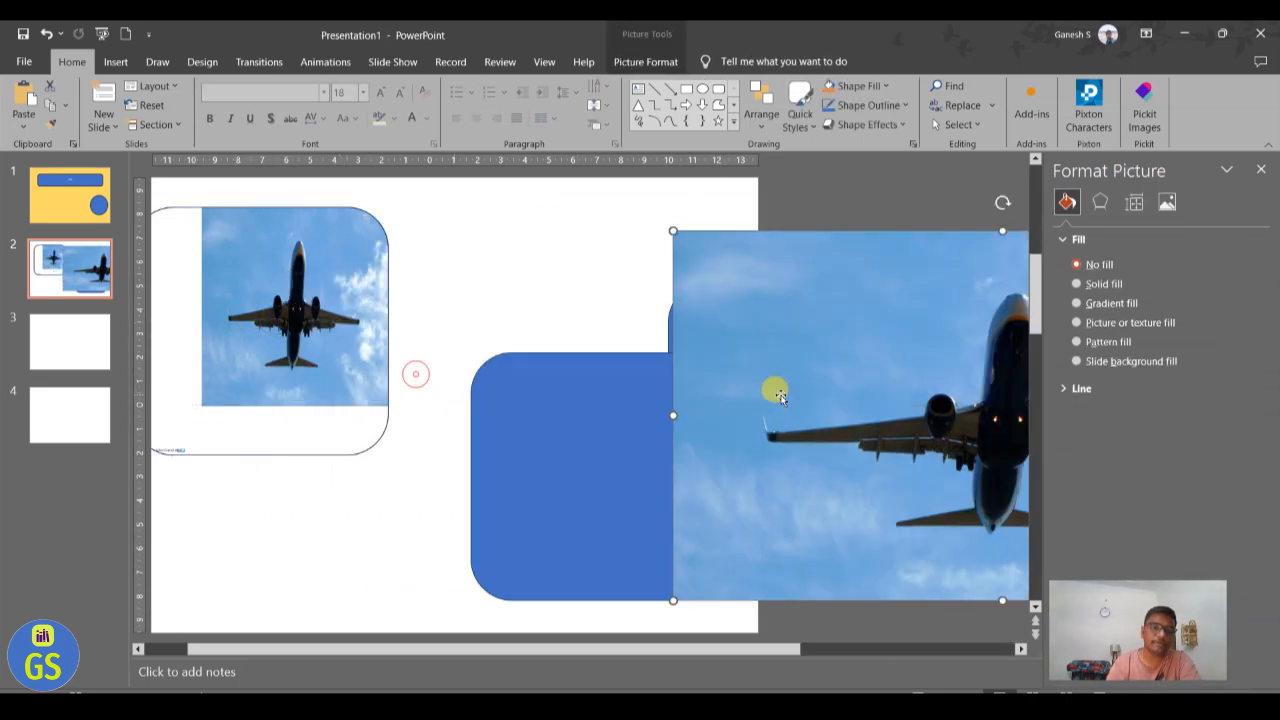
Step: Move the airplane-filled rounded rectangle down to the middle of the slide's left side
left_click(287, 308)
left_click(286, 366)
left_click(305, 240)
left_click_drag(334, 230, 389, 266)
left_click_drag(358, 308, 313, 356)
Step: Delete the large airplane picture and the airplane-filled rounded rectangle from slide 2
left_click(943, 371)
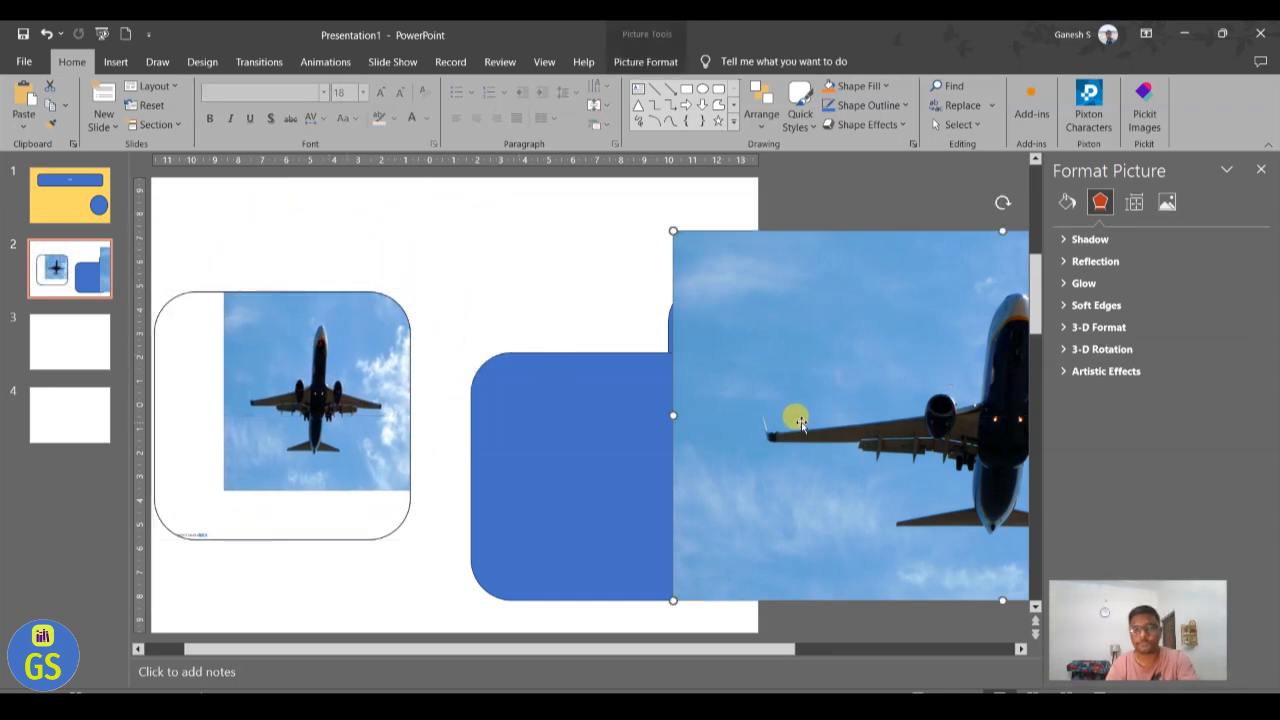
key("Delete")
left_click(369, 415)
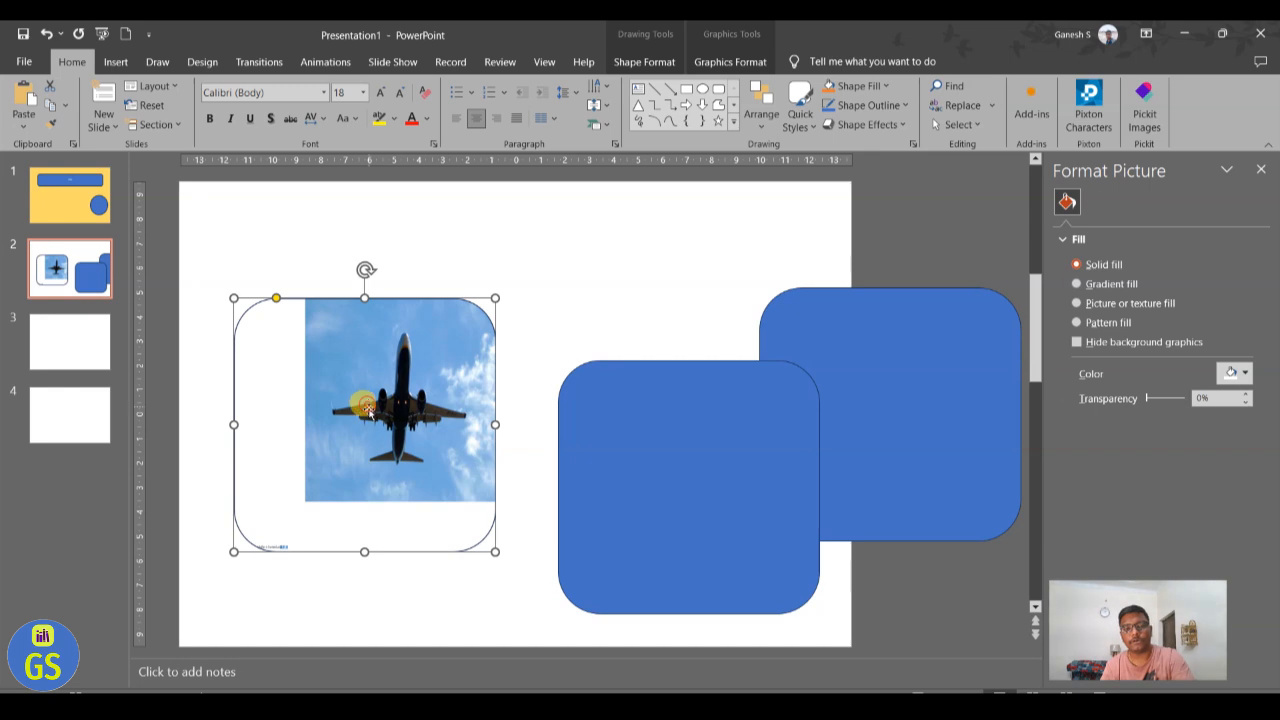
key("Delete")
Step: Arrange the two remaining rounded rectangles side by side, one upper left and one lower right, with their edges slightly overlapping
left_click_drag(682, 449, 377, 364)
left_click_drag(514, 423, 454, 398)
left_click_drag(808, 451, 584, 432)
left_click(551, 431)
left_click(735, 239)
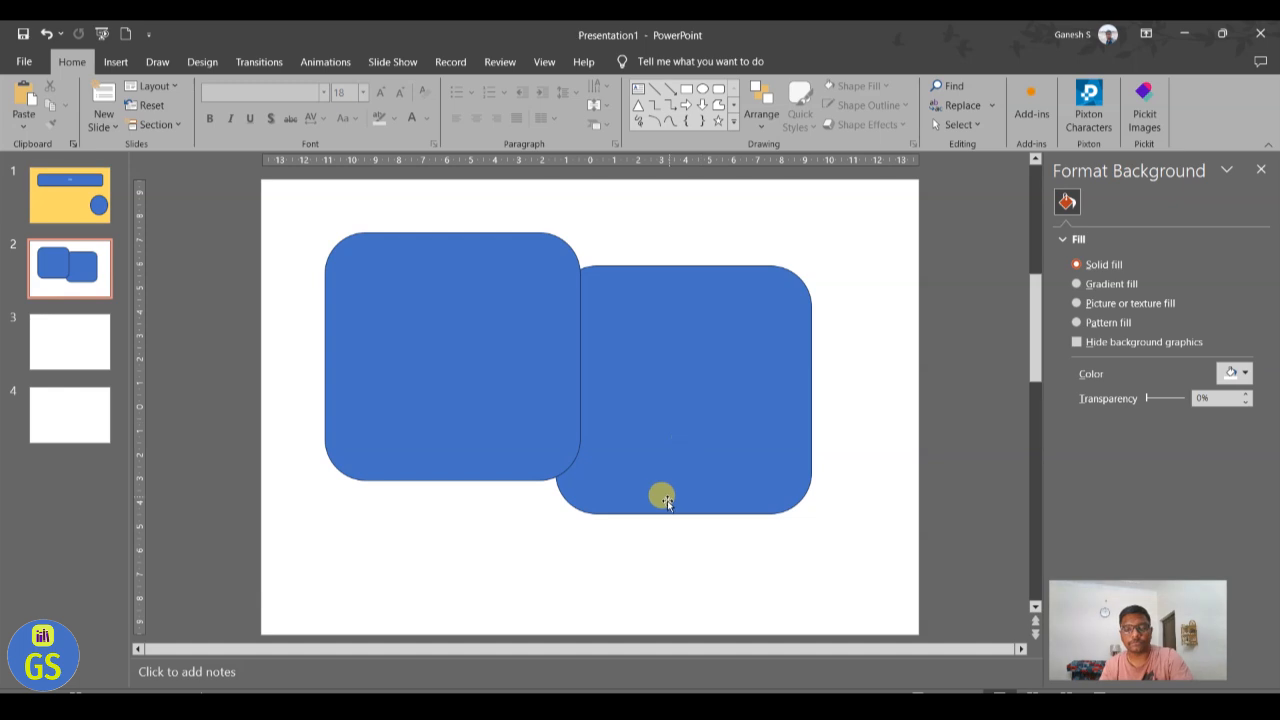
left_click(498, 428)
left_click_drag(653, 446, 661, 463)
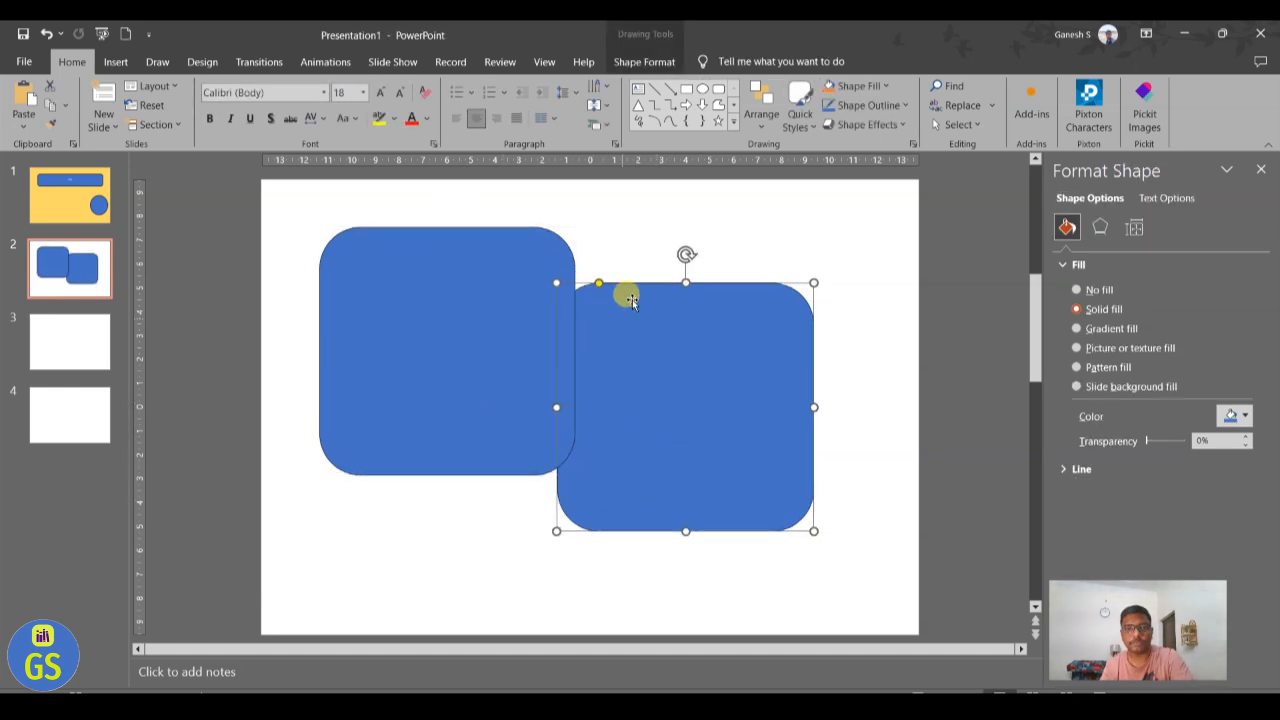
Step: Apply the solid green shape style to the lower-right rounded rectangle
left_click(645, 61)
left_click(536, 104)
left_click(894, 271)
Step: Move the blue rounded rectangle right to overlap more of the green one, and send it backward behind it
left_click(481, 390)
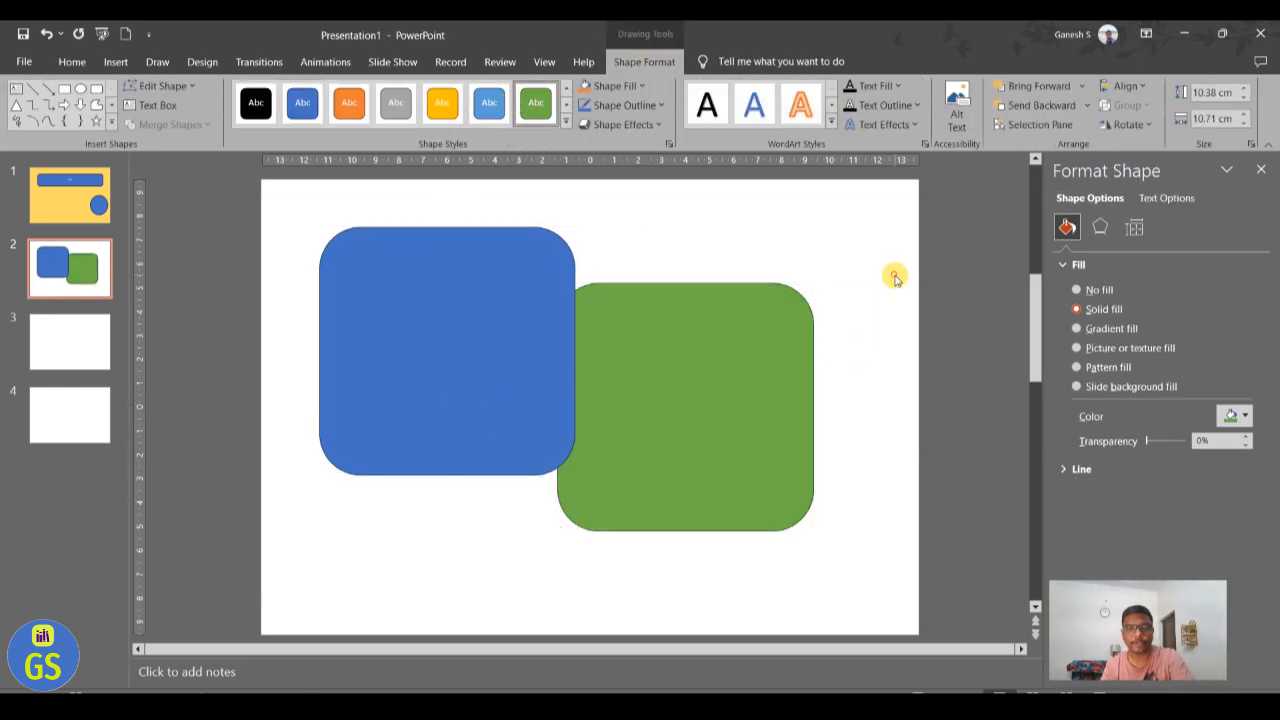
left_click_drag(481, 390, 582, 404)
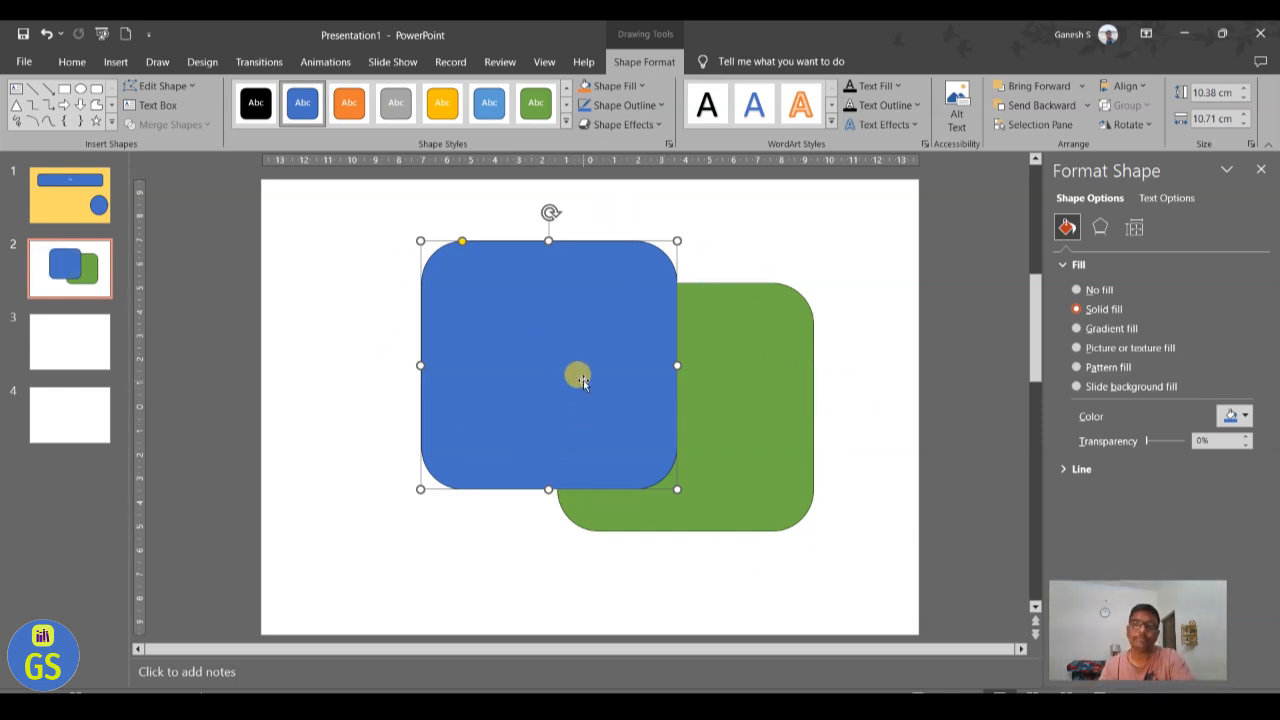
left_click(846, 294)
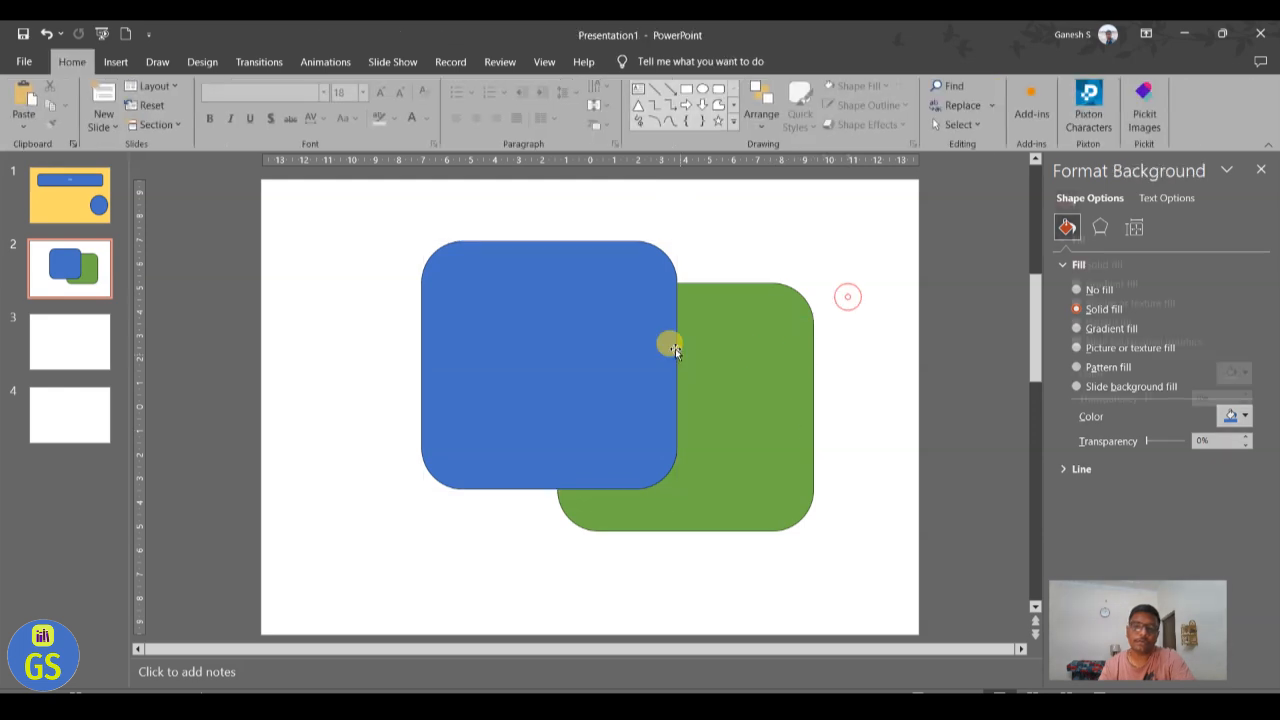
left_click(640, 306)
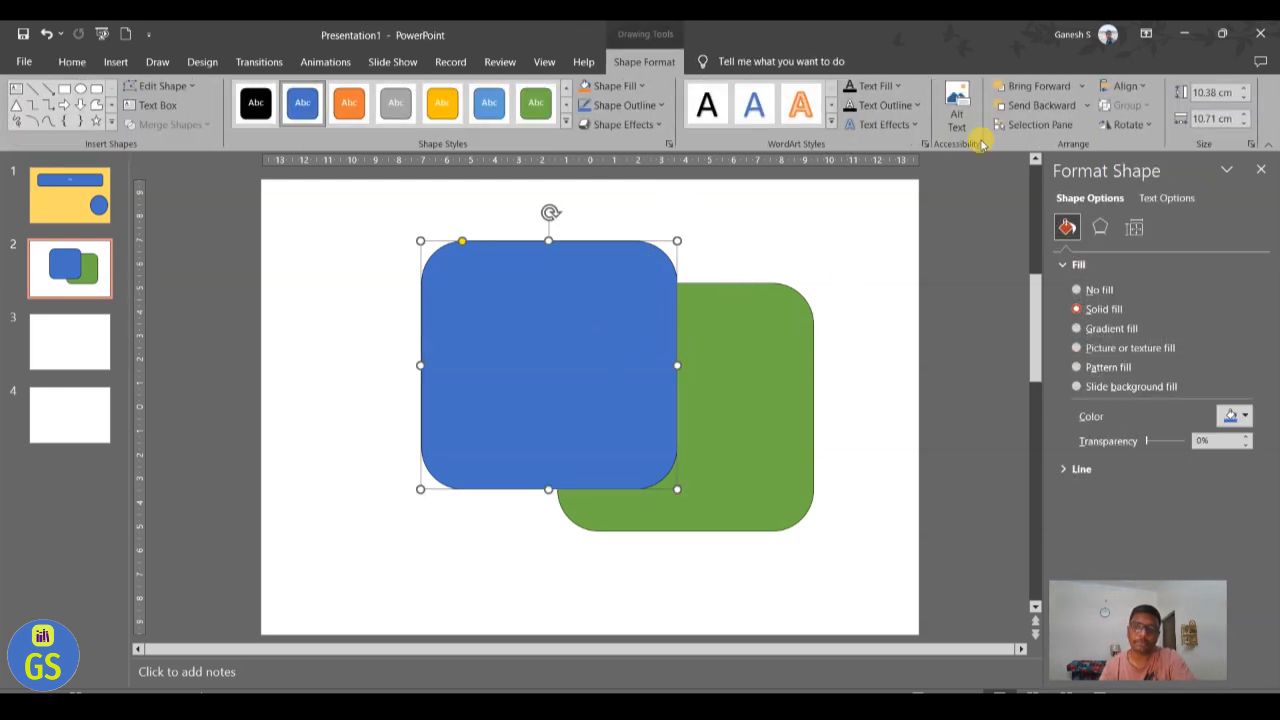
left_click(1040, 105)
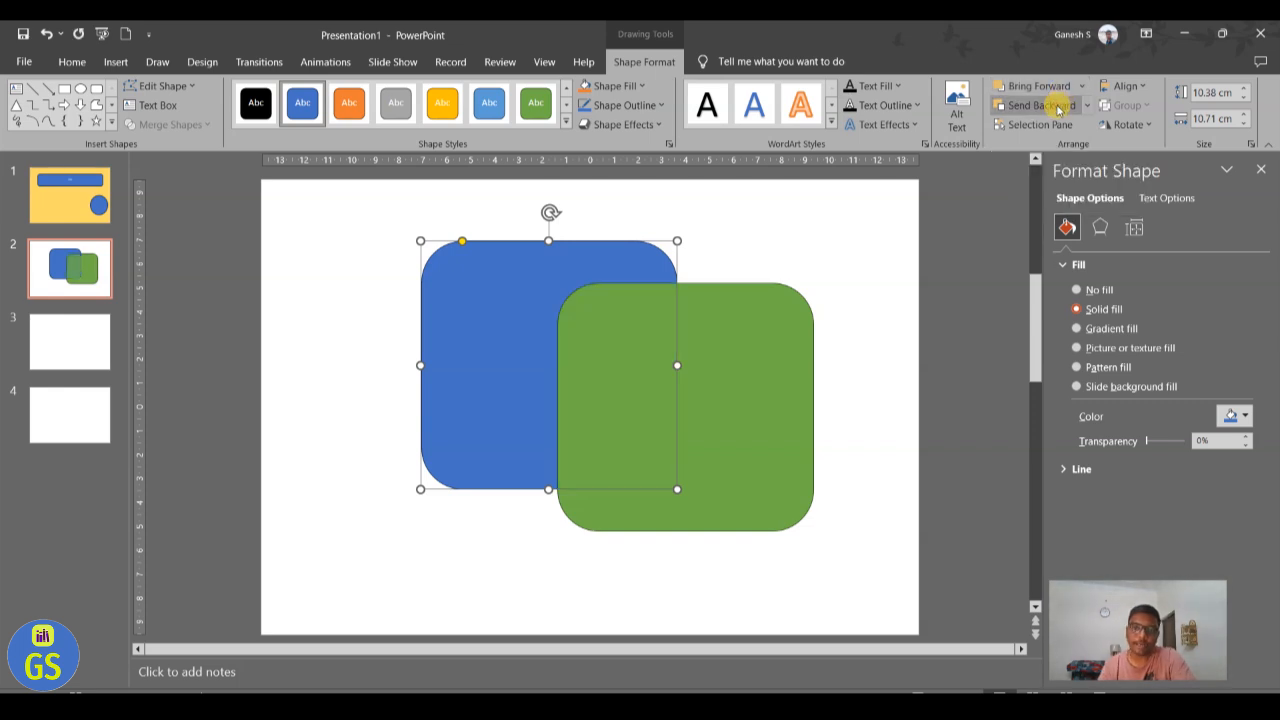
left_click(794, 262)
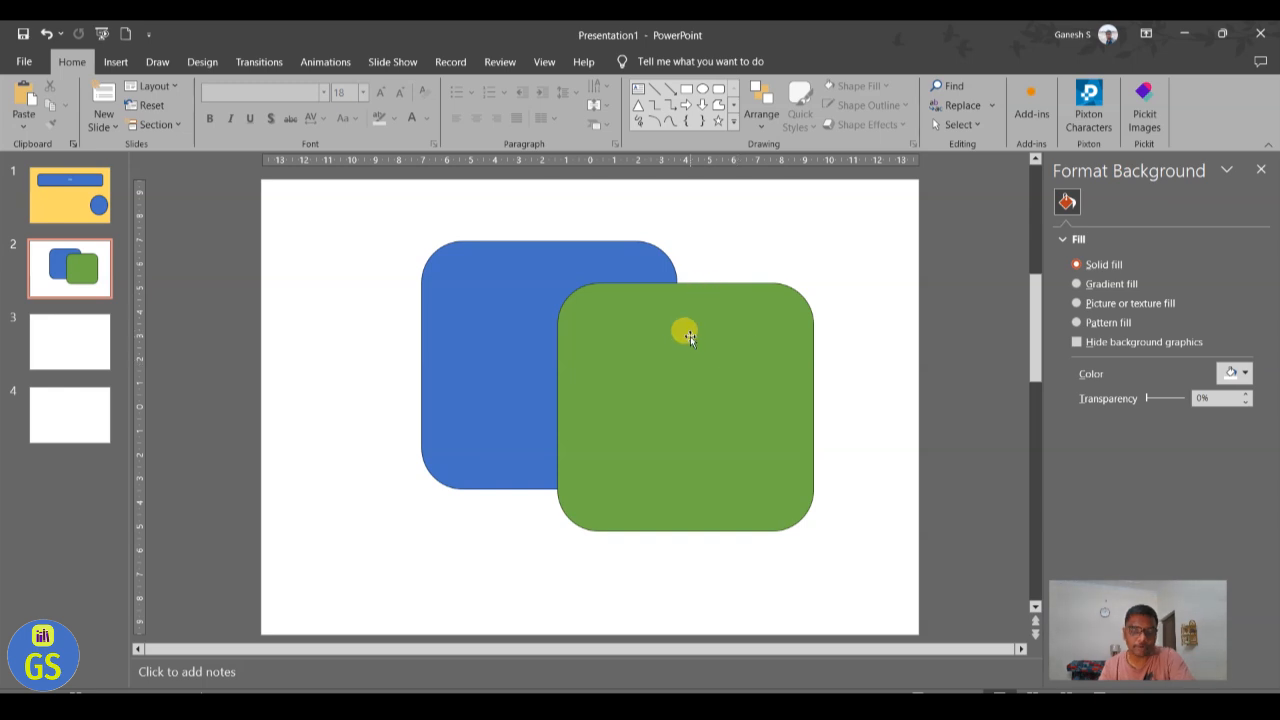
left_click_drag(517, 342, 565, 330)
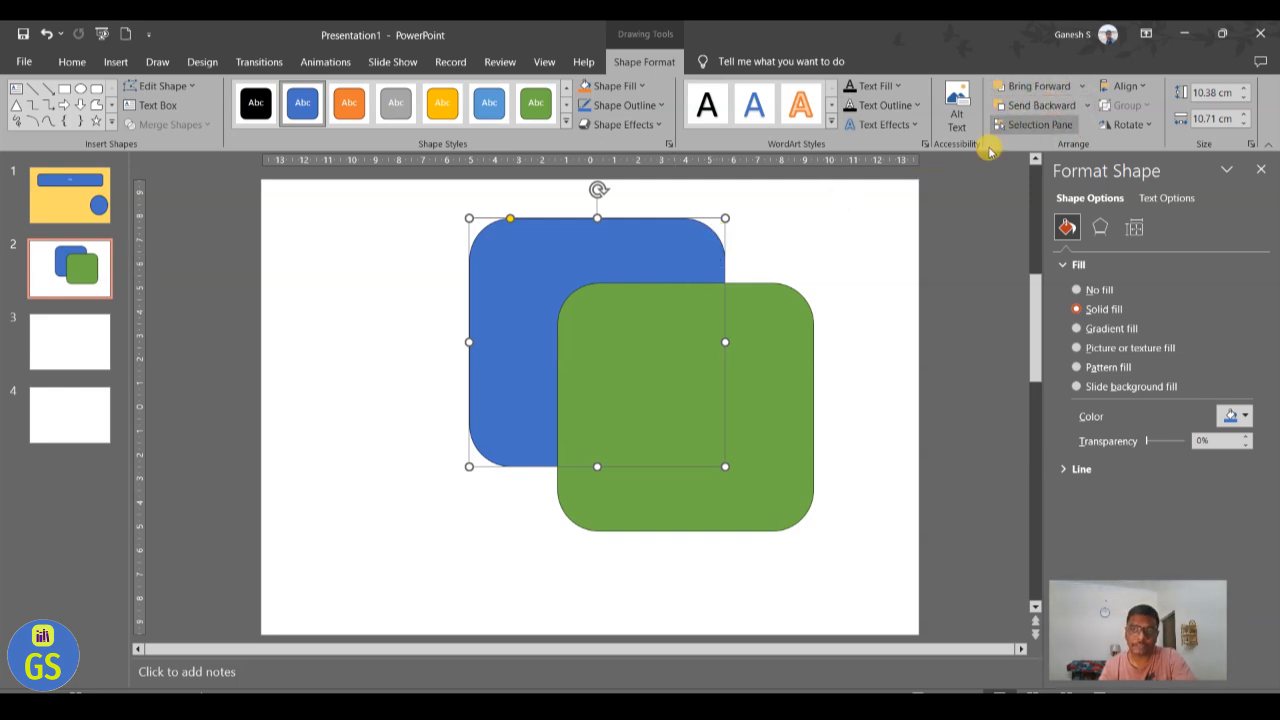
left_click(851, 257)
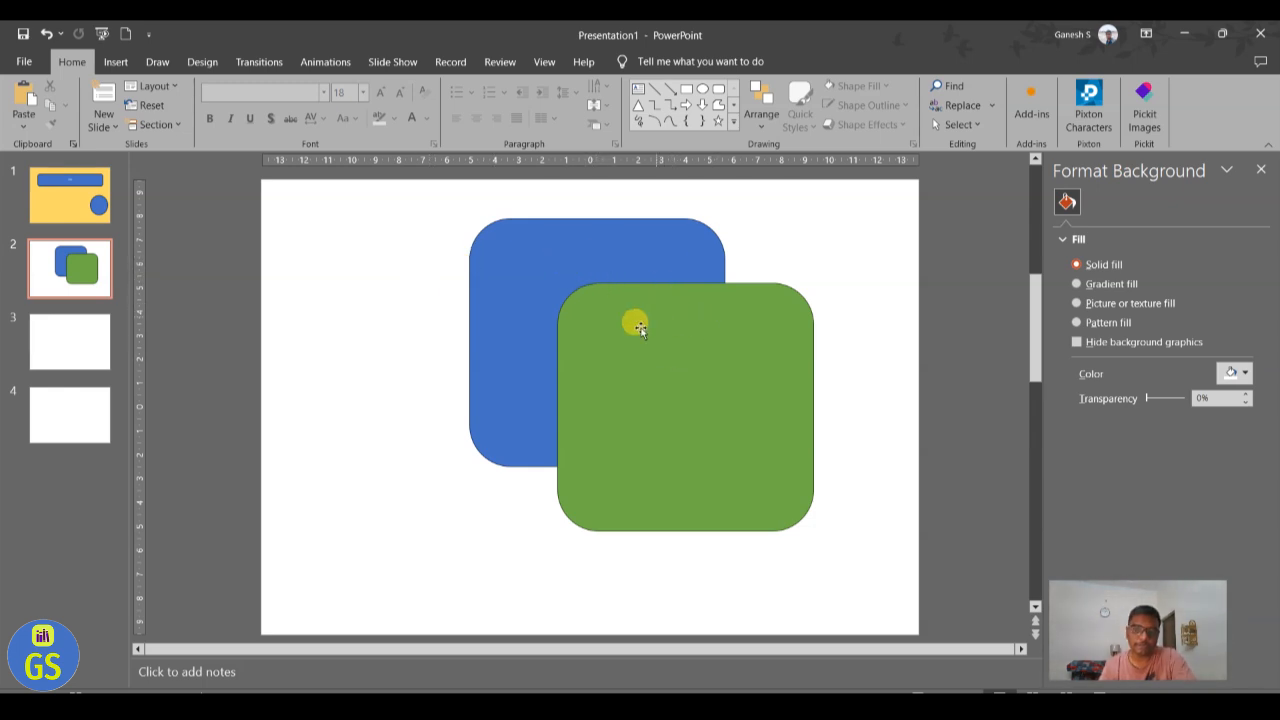
Step: Subtract the green rounded rectangle from the blue one with Merge Shapes, and move the resulting shape to the slide's upper-left corner
left_click_drag(871, 586, 425, 220)
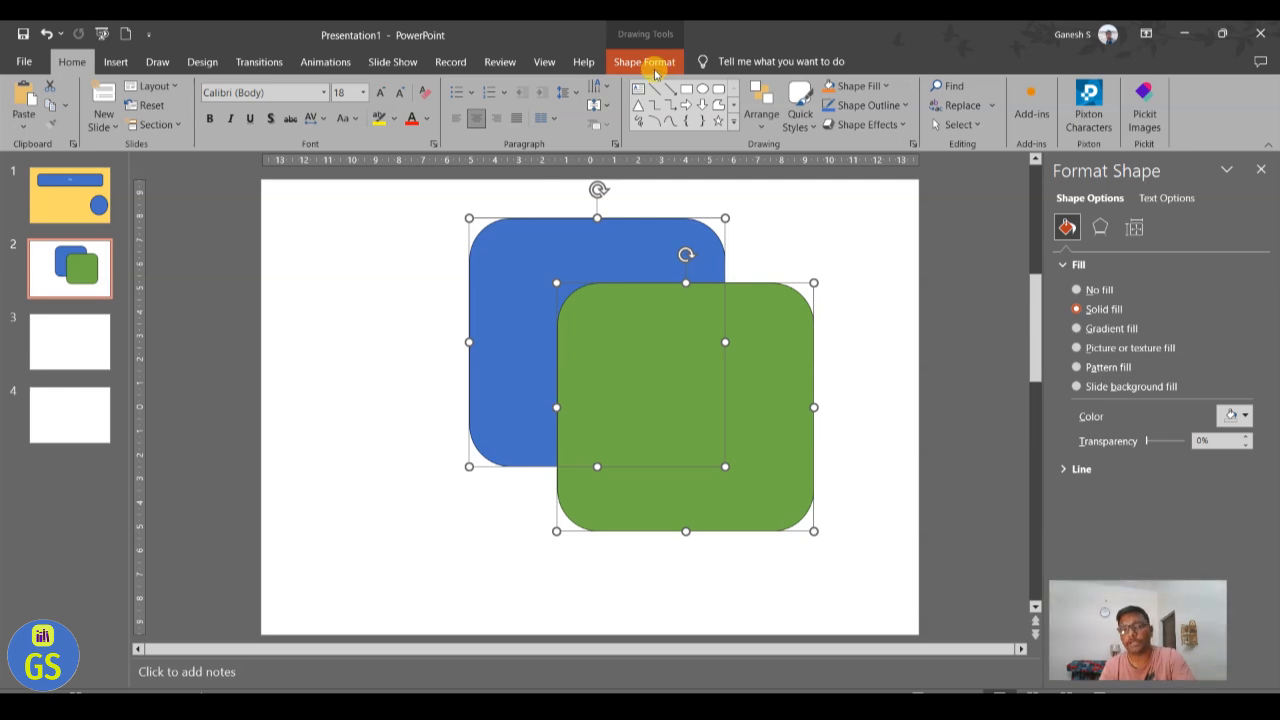
left_click(655, 65)
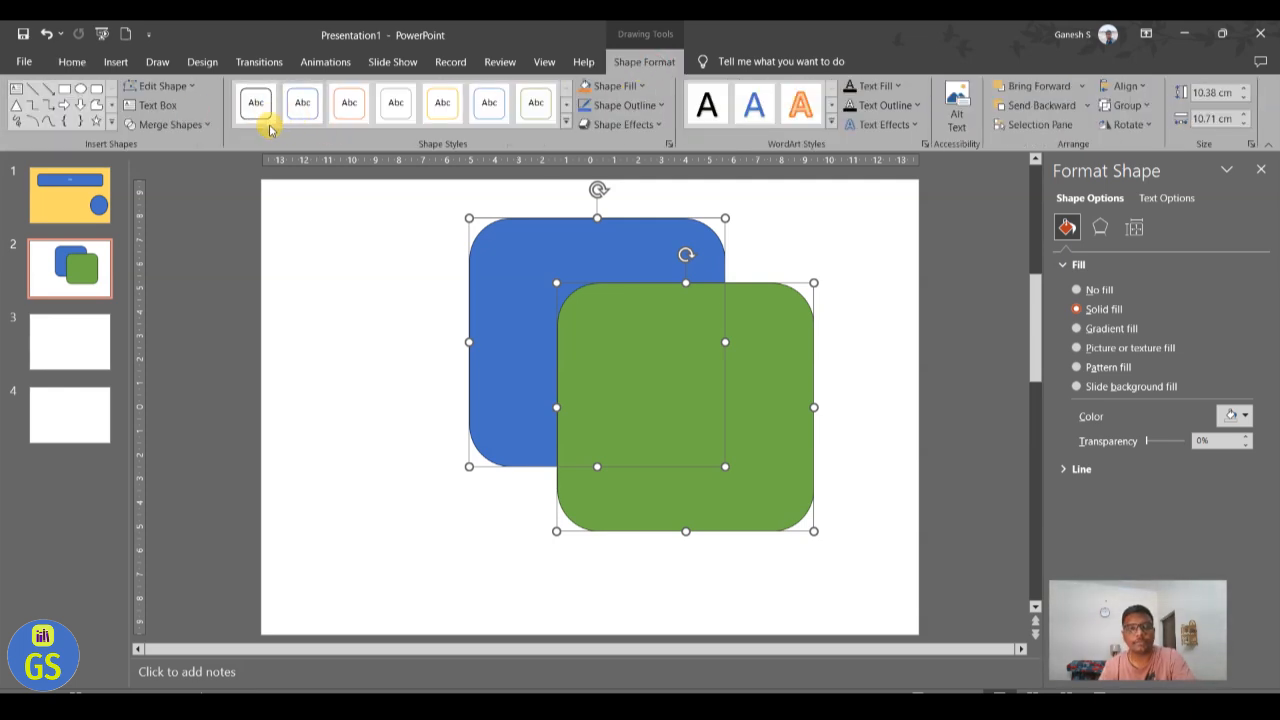
left_click(180, 126)
left_click(170, 149)
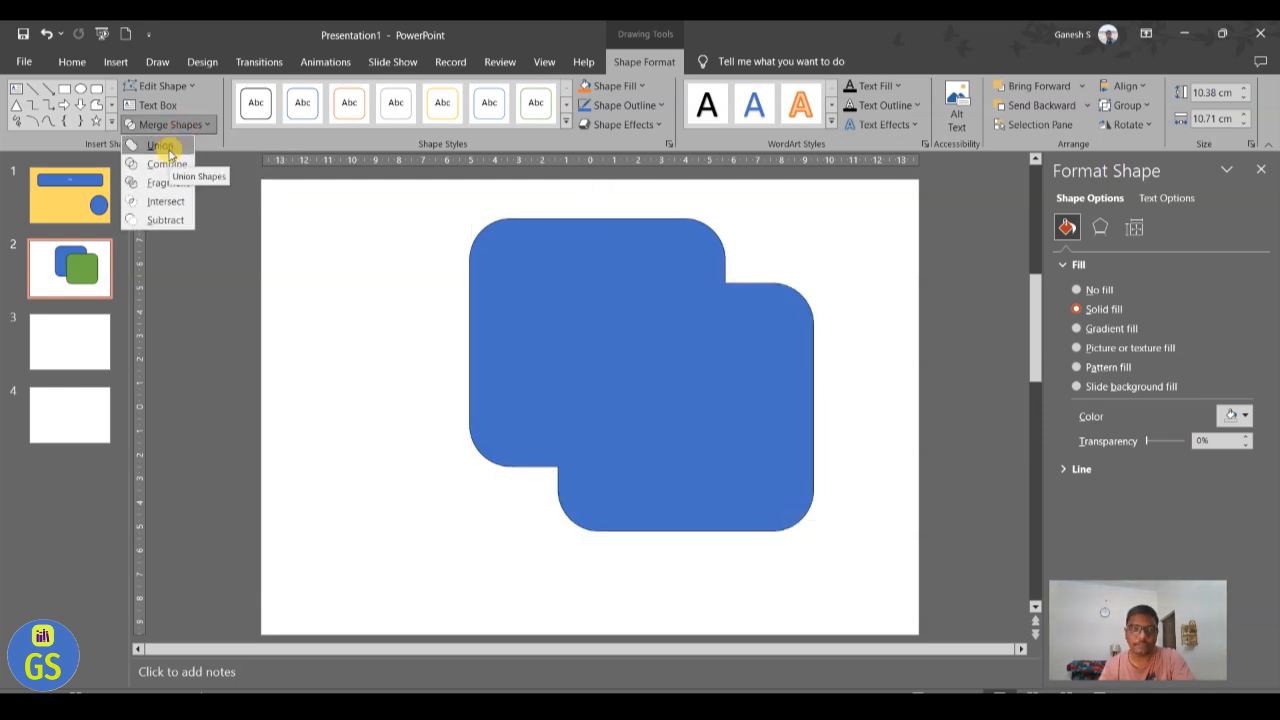
left_click(165, 226)
left_click_drag(551, 293, 335, 225)
left_click(657, 466)
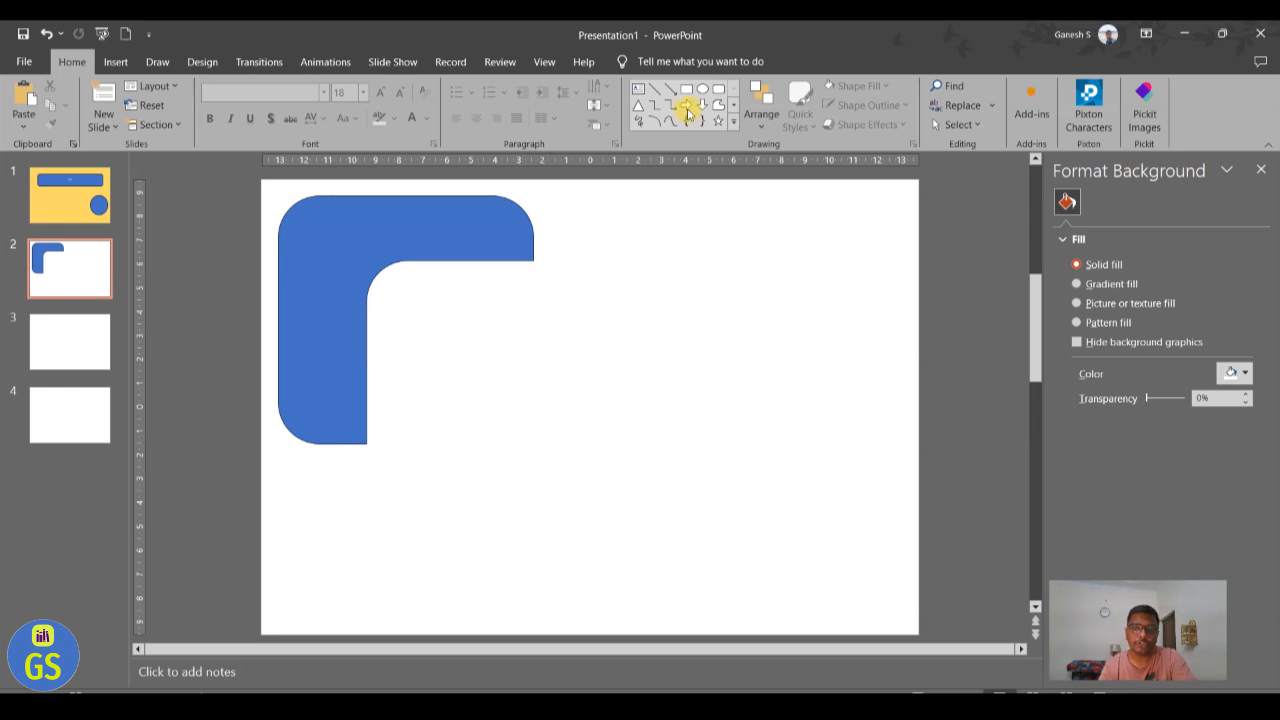
Step: Draw a circle about 8.6 cm across on the slide's right side and a rounded rectangle about 8.6 cm high overlapping its left part
left_click(707, 94)
left_click_drag(655, 299, 869, 509)
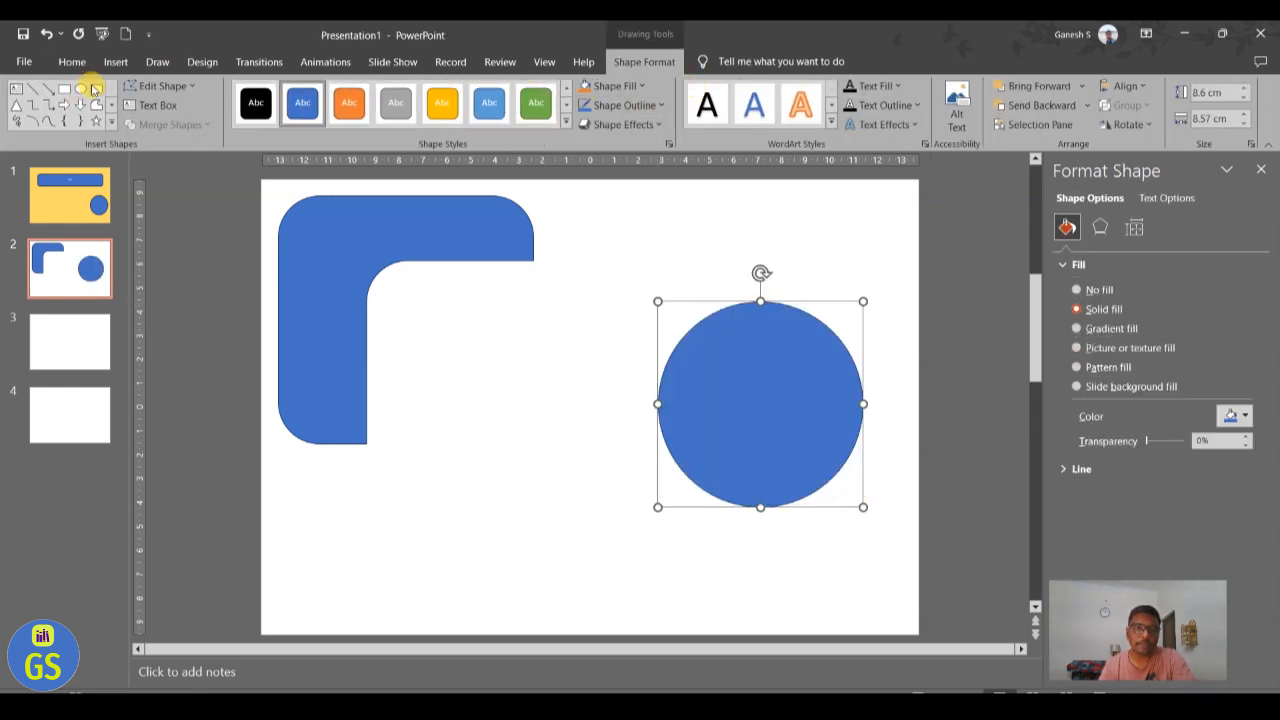
left_click_drag(550, 300, 786, 507)
left_click_drag(668, 448, 625, 448)
left_click(875, 615)
Step: Merge the overlapping rounded rectangle and circle with the Combine option, and move the resulting shape to the slide's lower right
left_click_drag(876, 600, 578, 259)
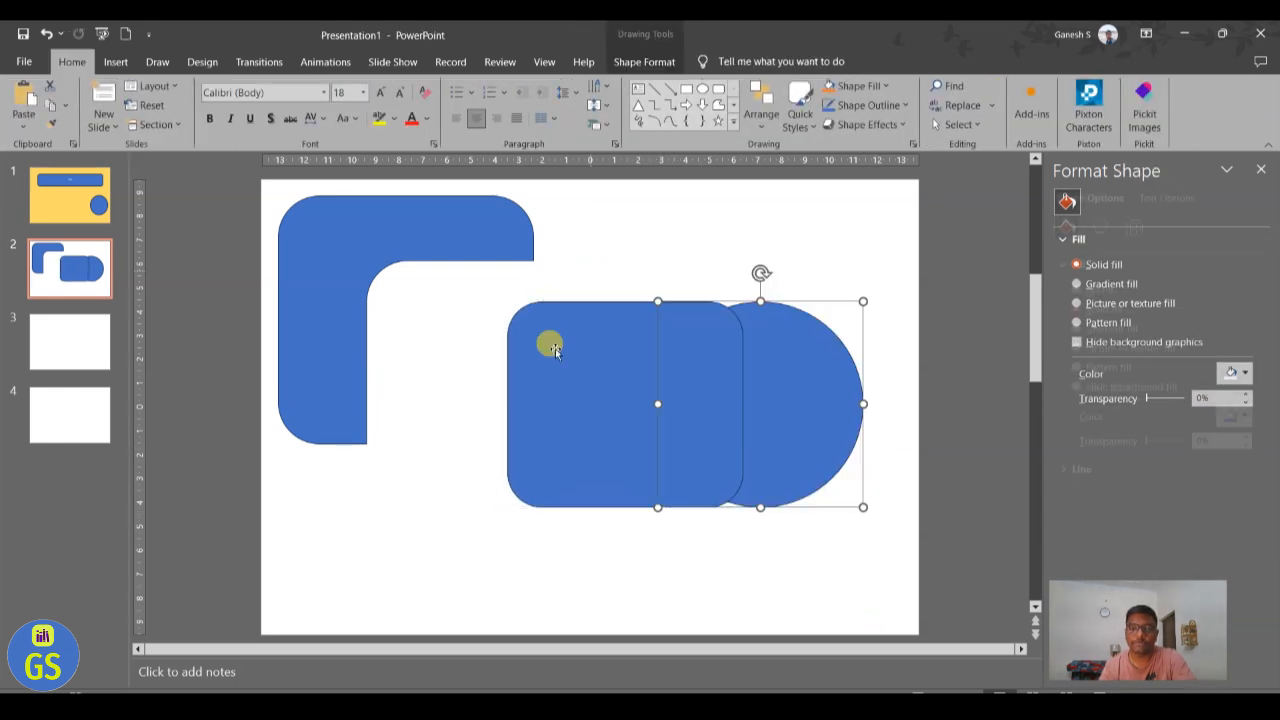
left_click(582, 415, "shift")
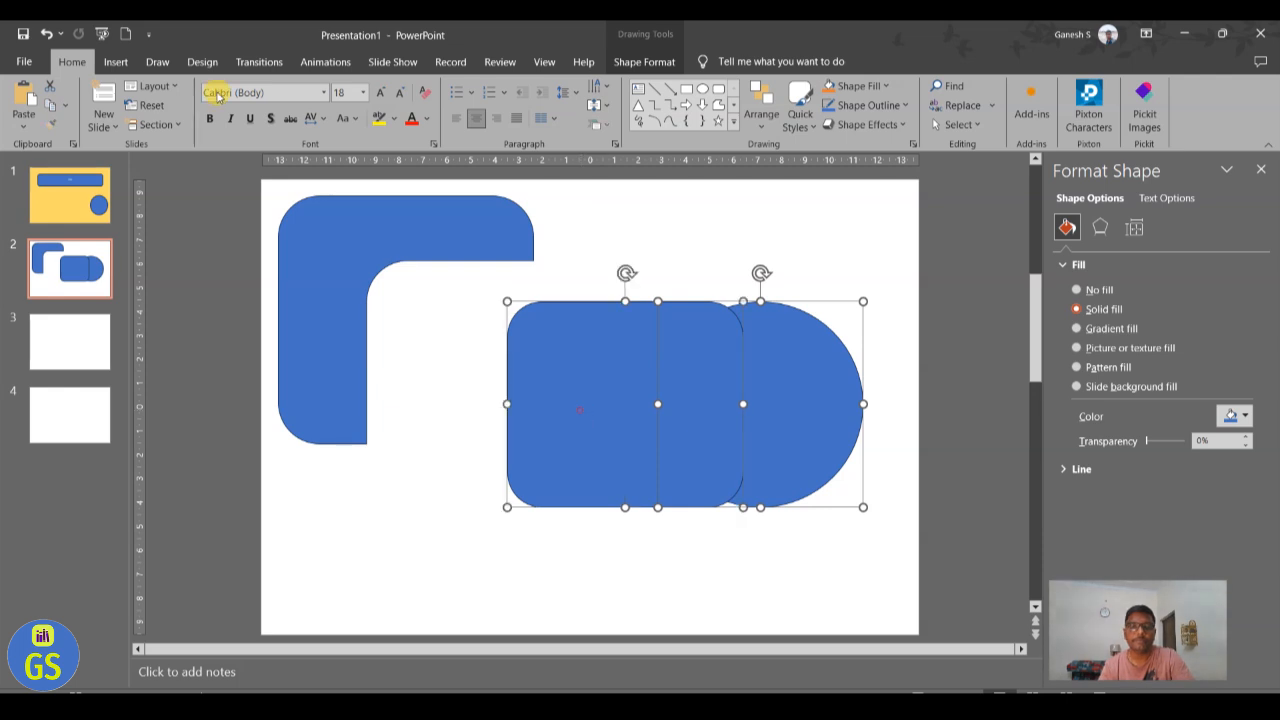
left_click(644, 61)
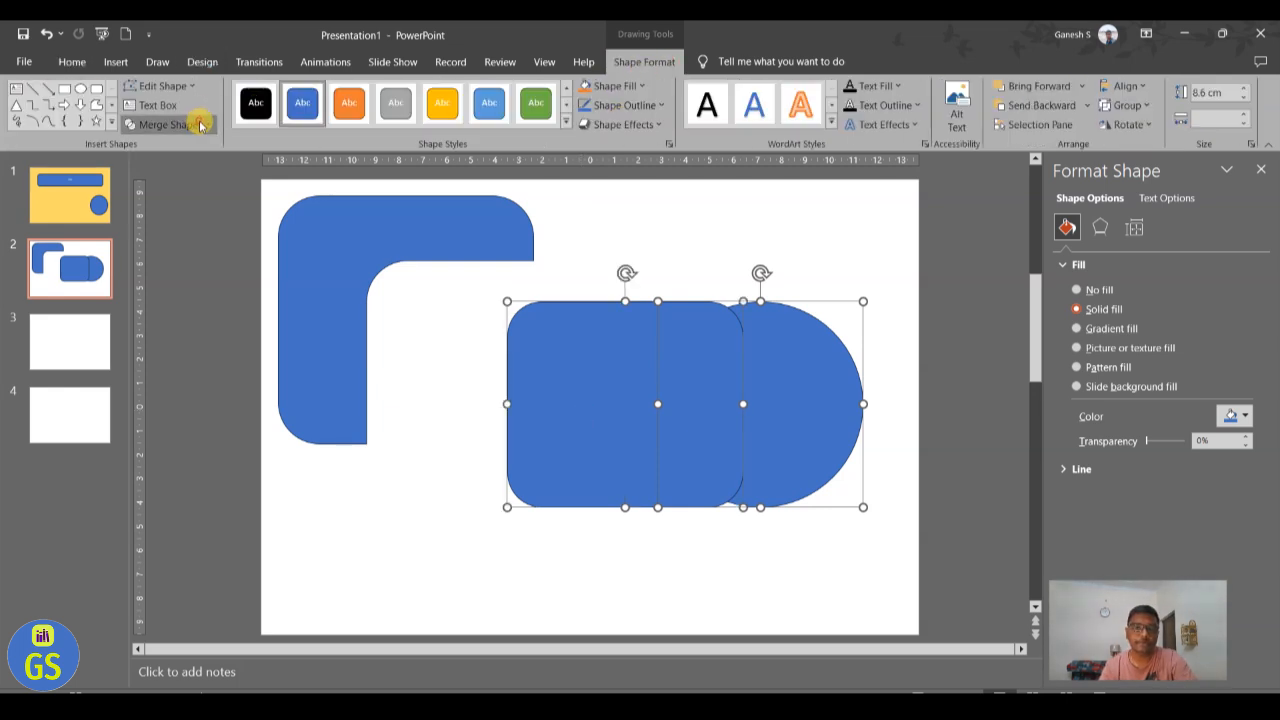
left_click(205, 123)
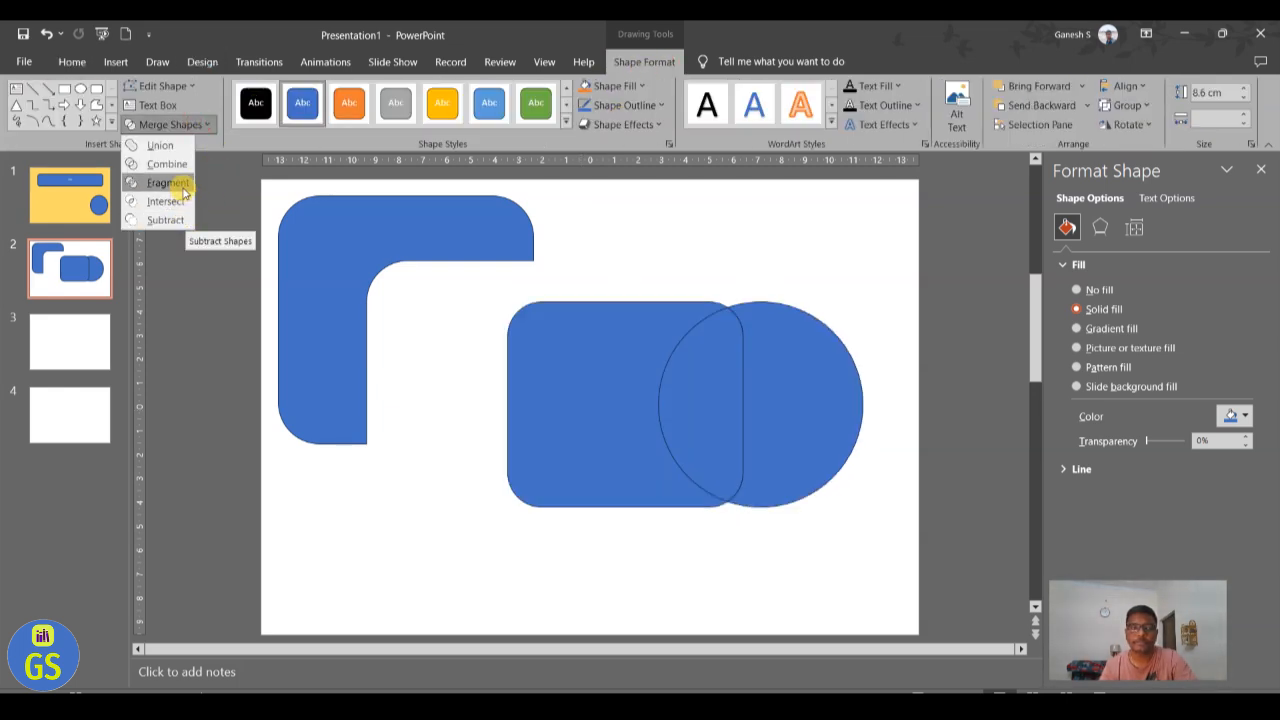
left_click(183, 164)
left_click_drag(506, 371, 562, 450)
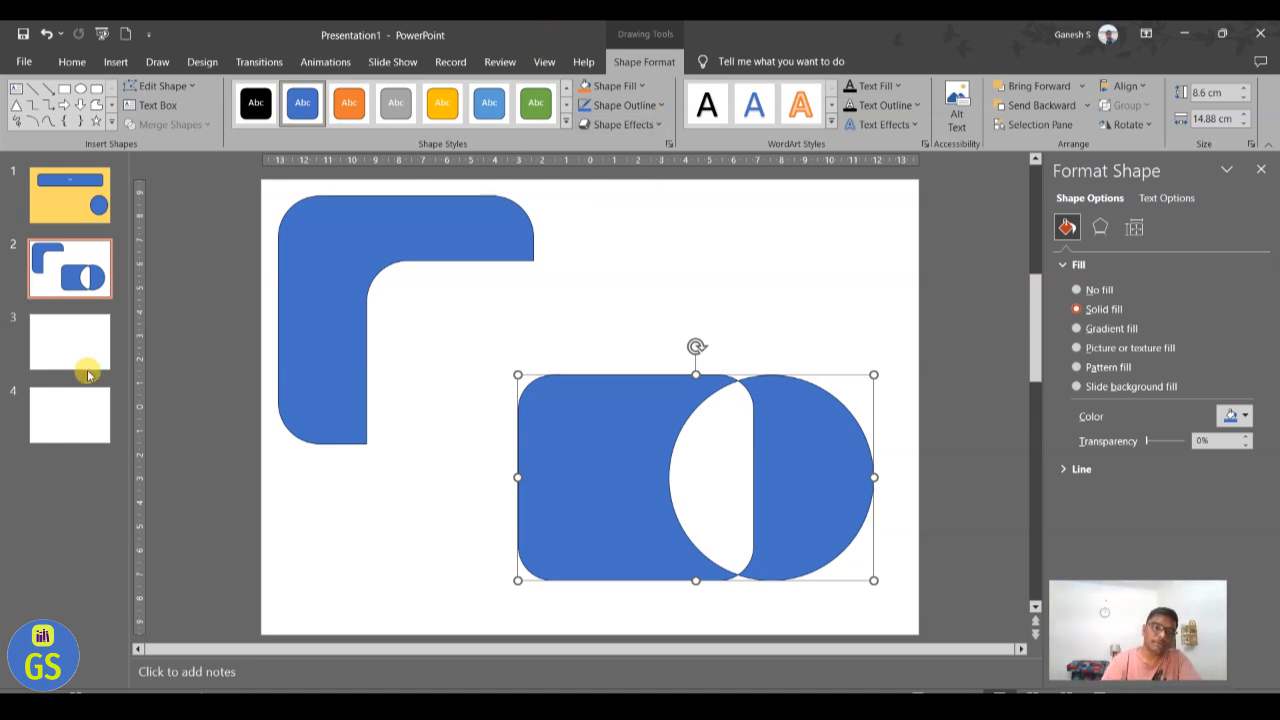
Step: Paste a copy of slide 2 after blank slide 3
left_click(256, 62)
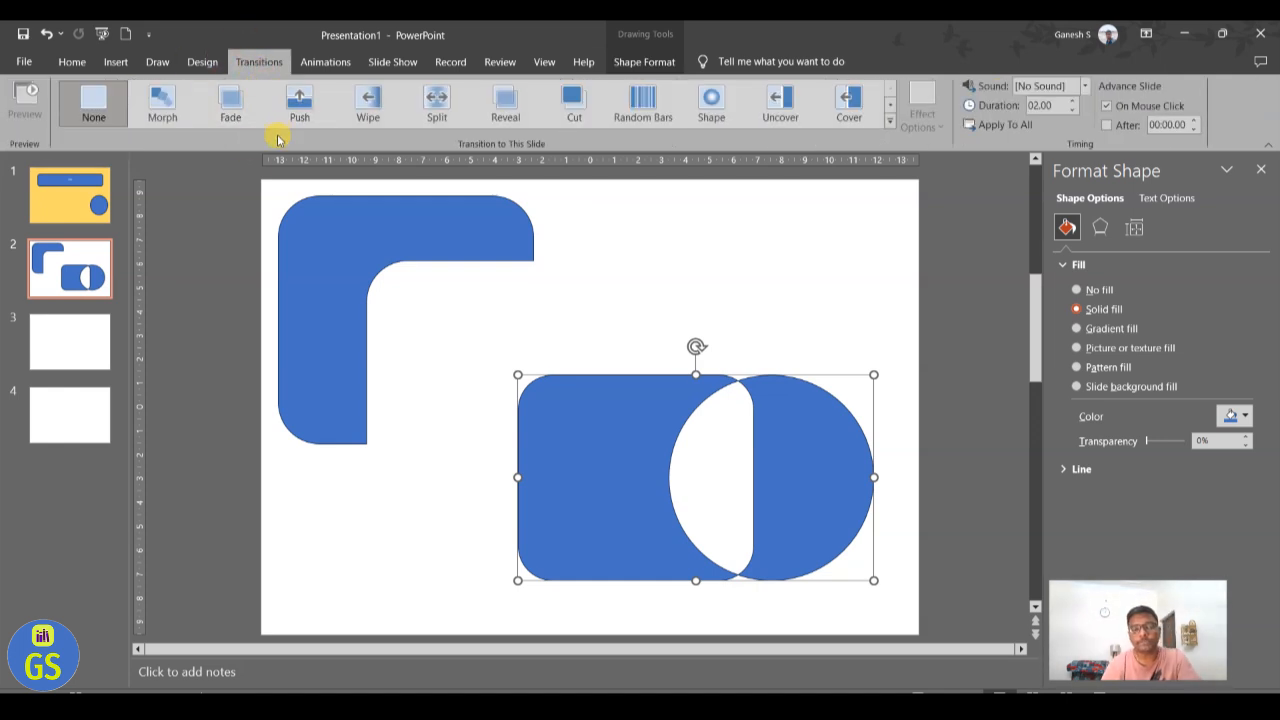
left_click(88, 335)
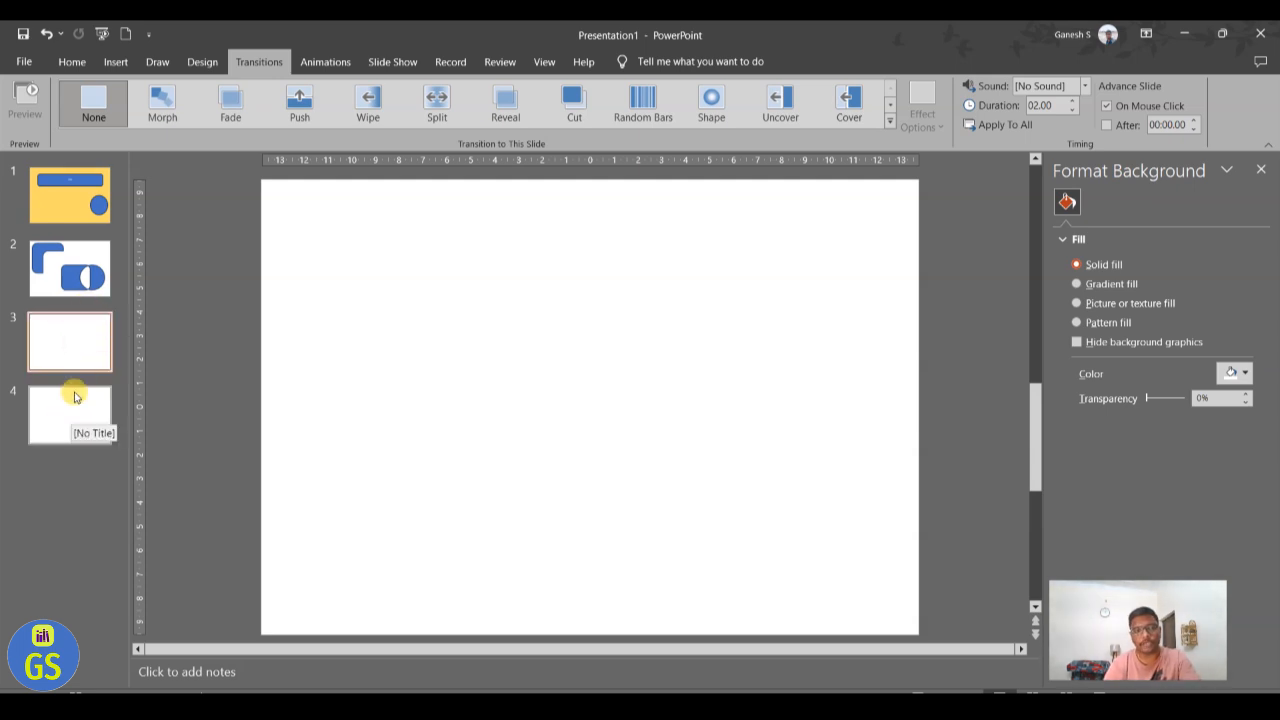
left_click(78, 284)
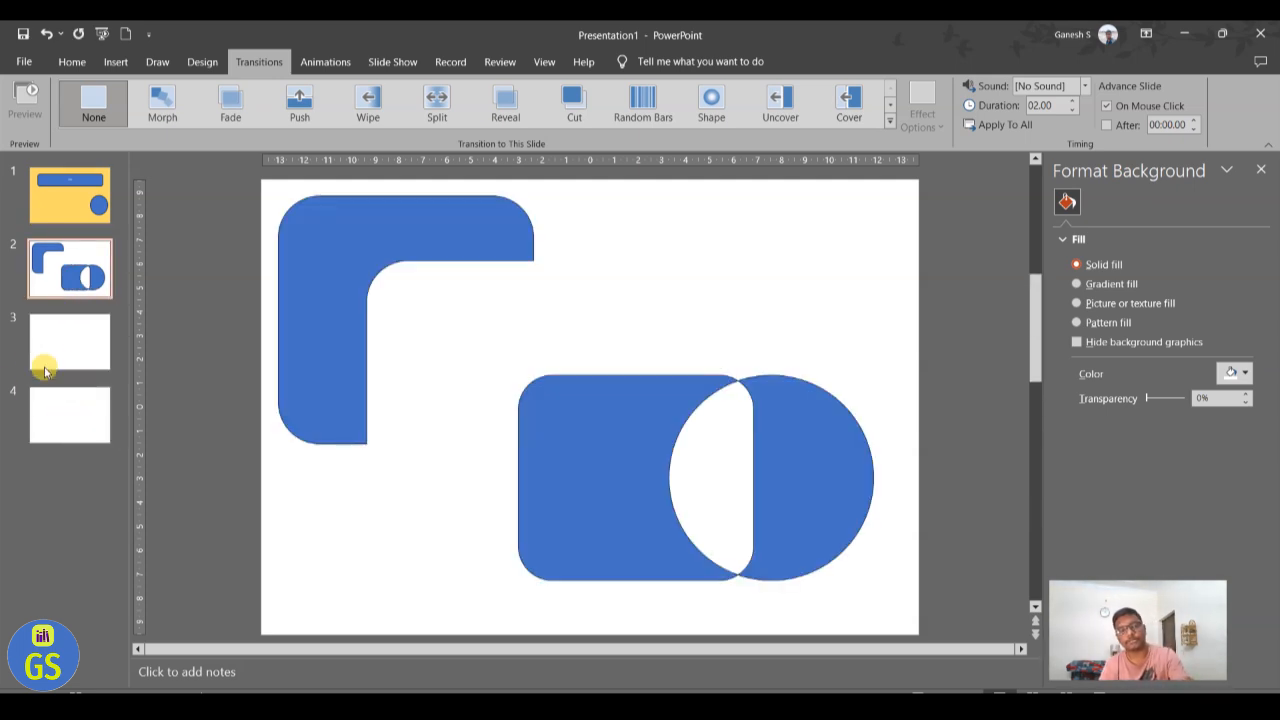
left_click(45, 358)
key("ctrl+v")
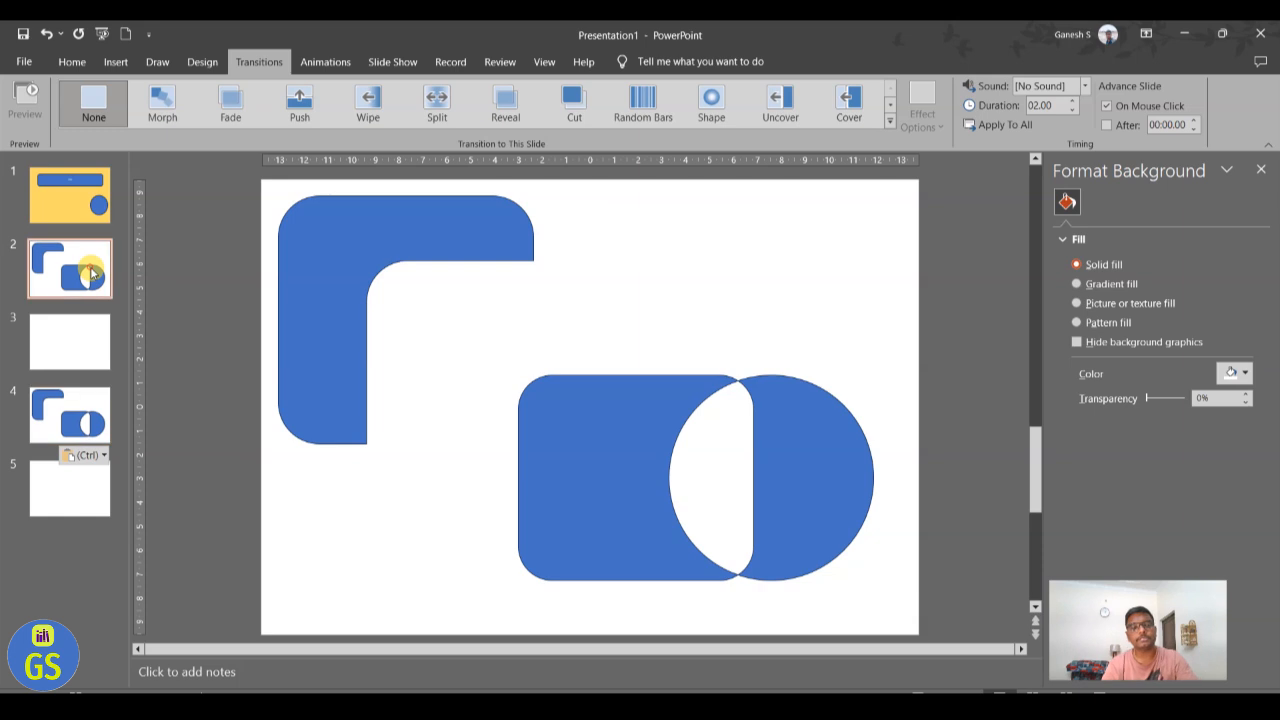
Step: Try the Random Bars, Uncover and Cover transitions on slide 2, and settle on the Fracture transition
left_click(95, 272)
left_click(635, 105)
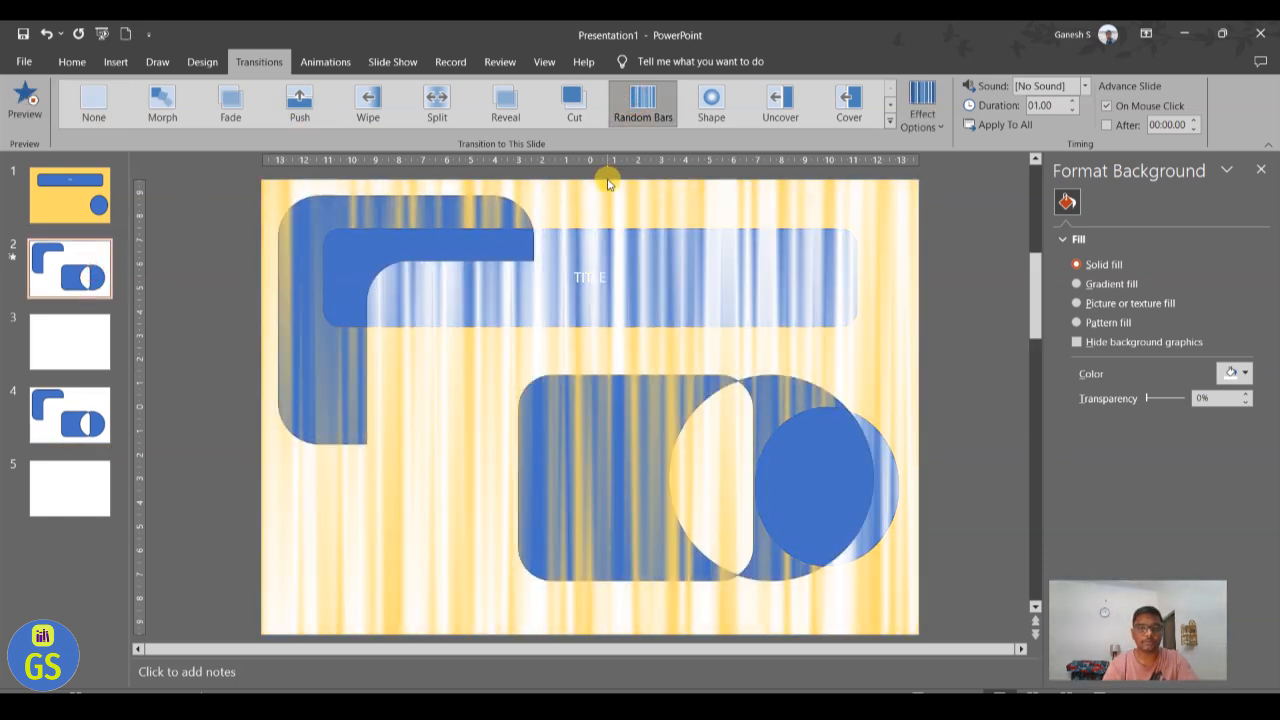
left_click(779, 116)
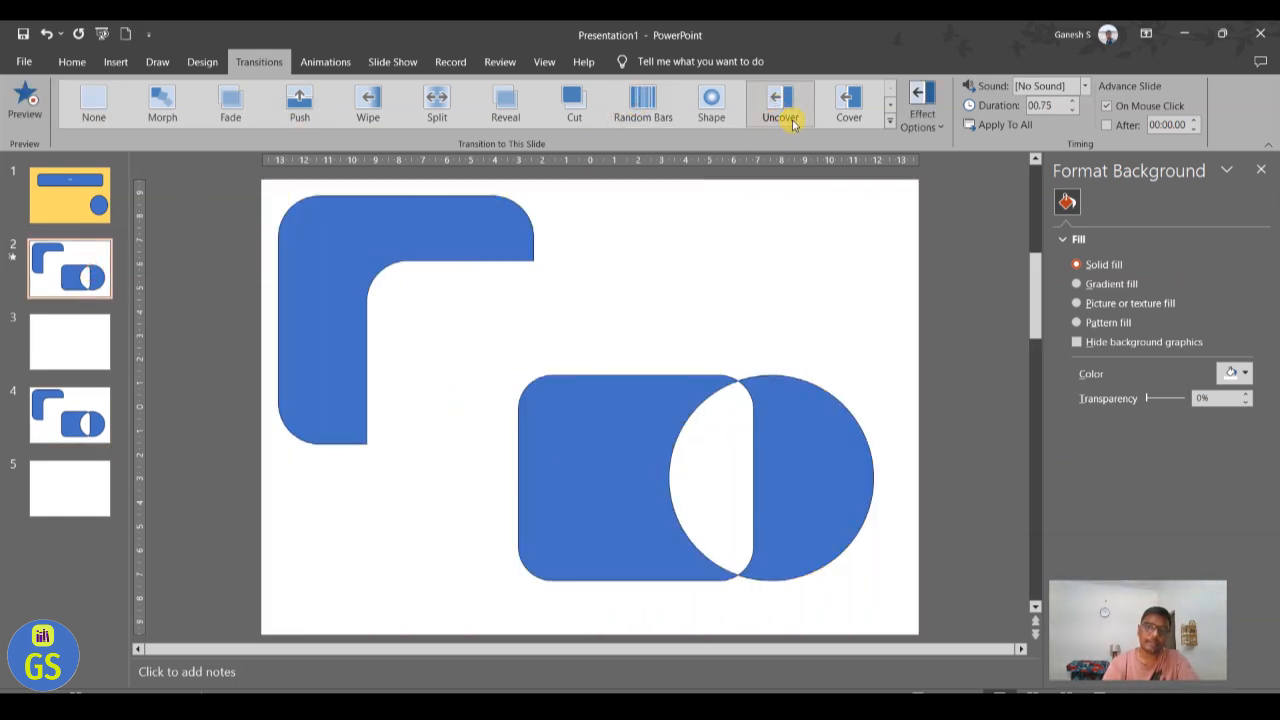
left_click(848, 118)
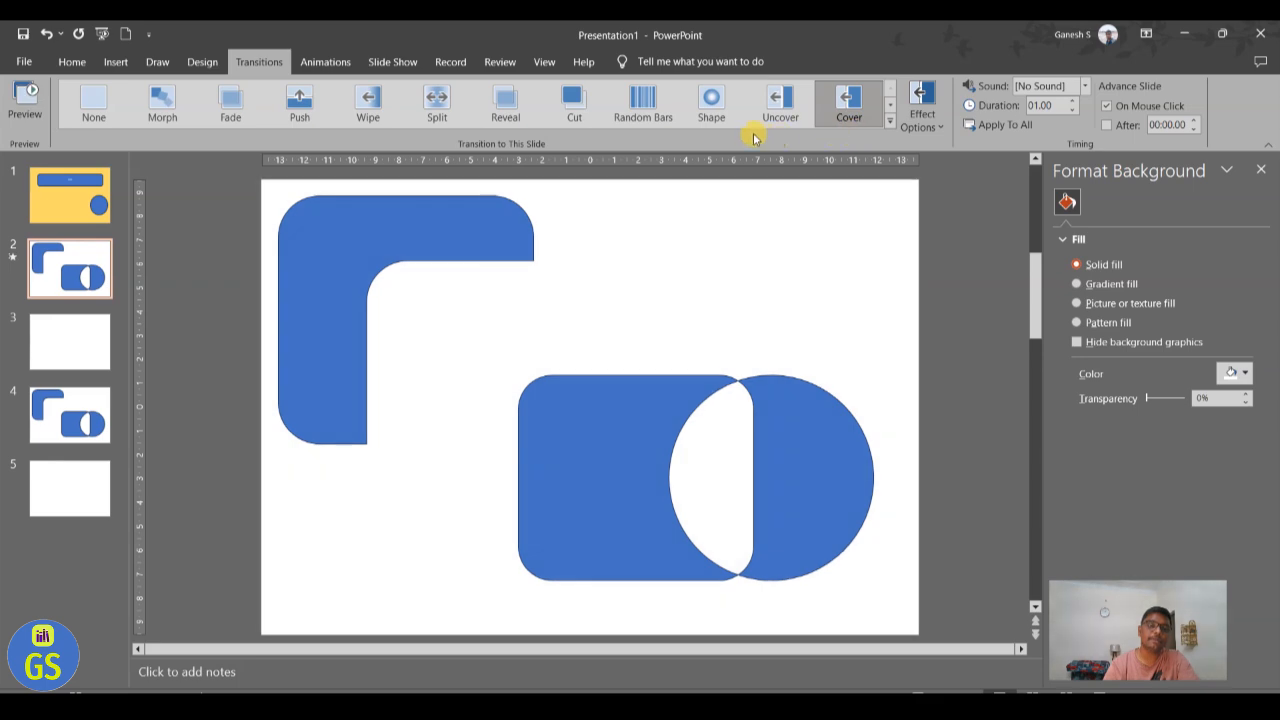
left_click(889, 120)
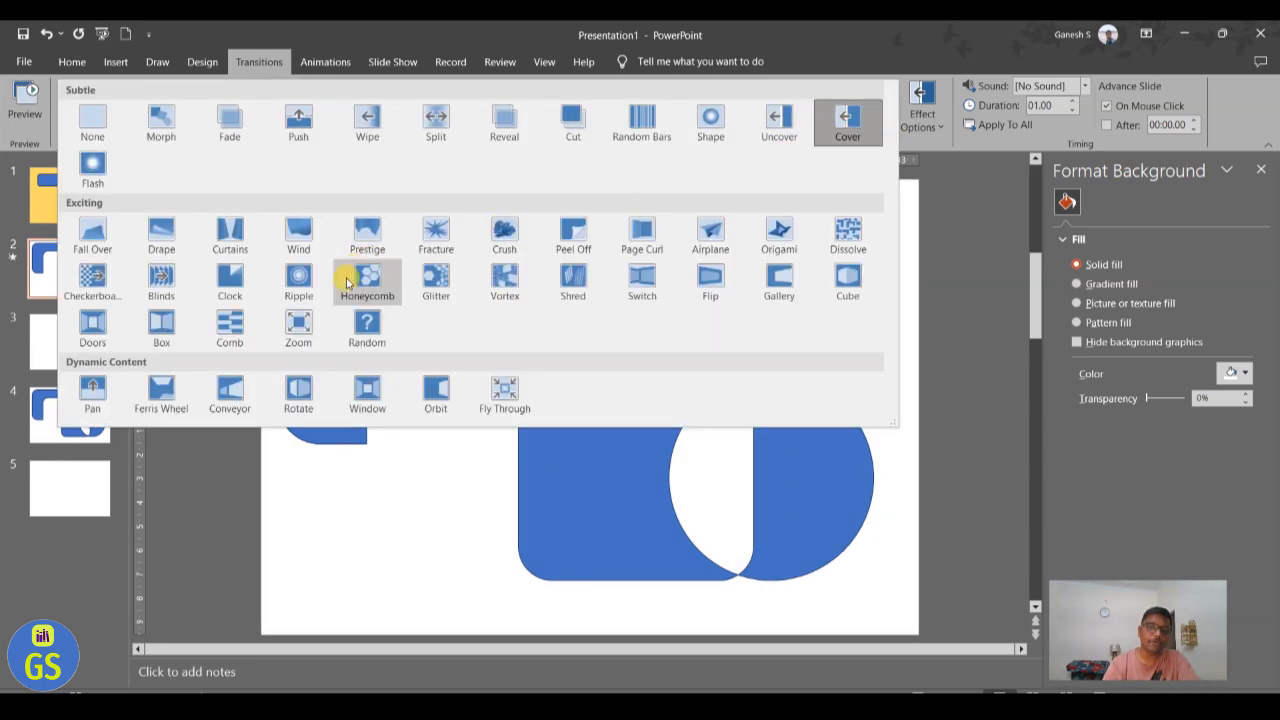
left_click(433, 244)
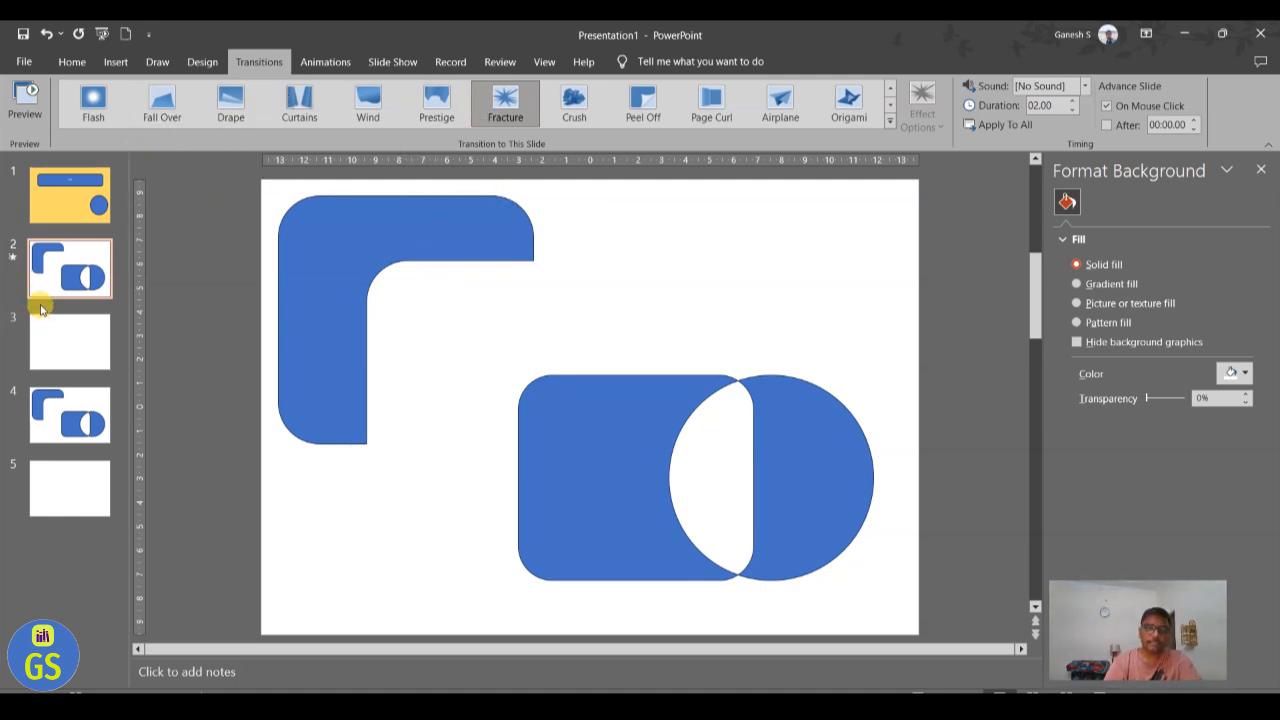
Step: Move the pasted copy of slide 2 up to directly after the original, and return to slide 1
left_click(60, 422)
left_click_drag(63, 414, 120, 346)
left_click(99, 207)
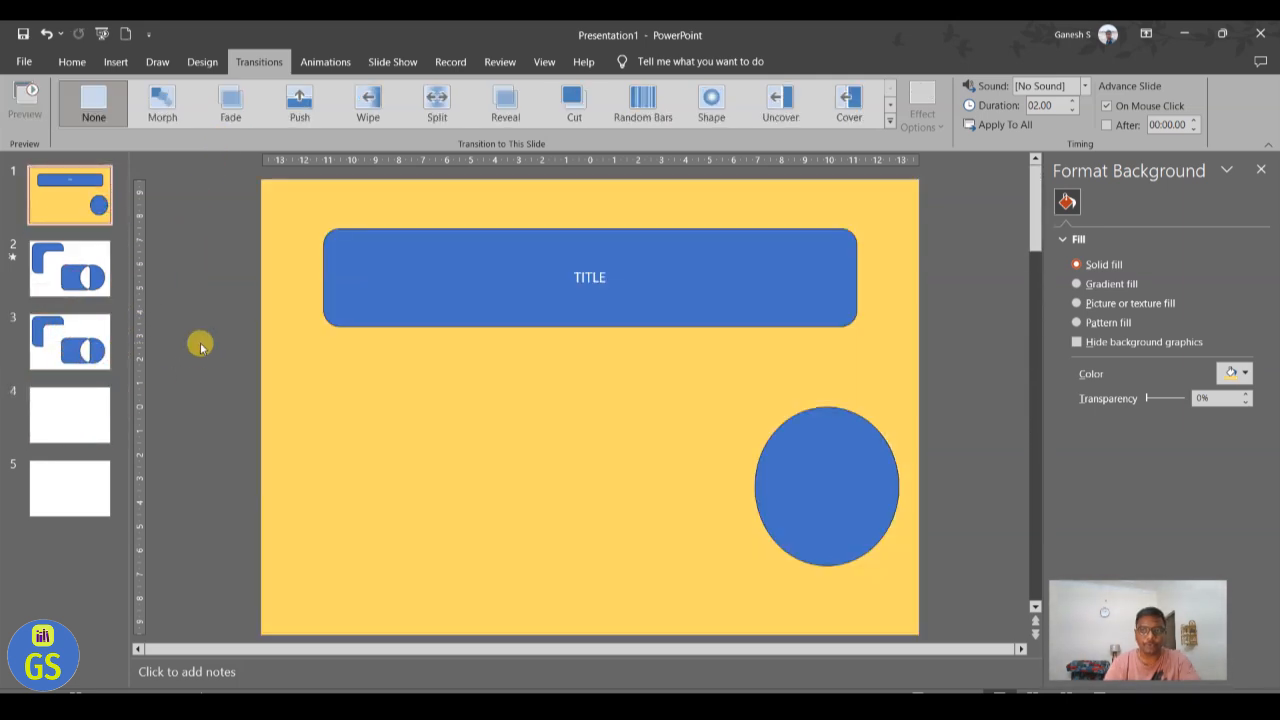
Step: Insert the blue "Like & Share" thumbs-up picture from a folder on the DATA (D:) drive onto blank slide 4
left_click(335, 62)
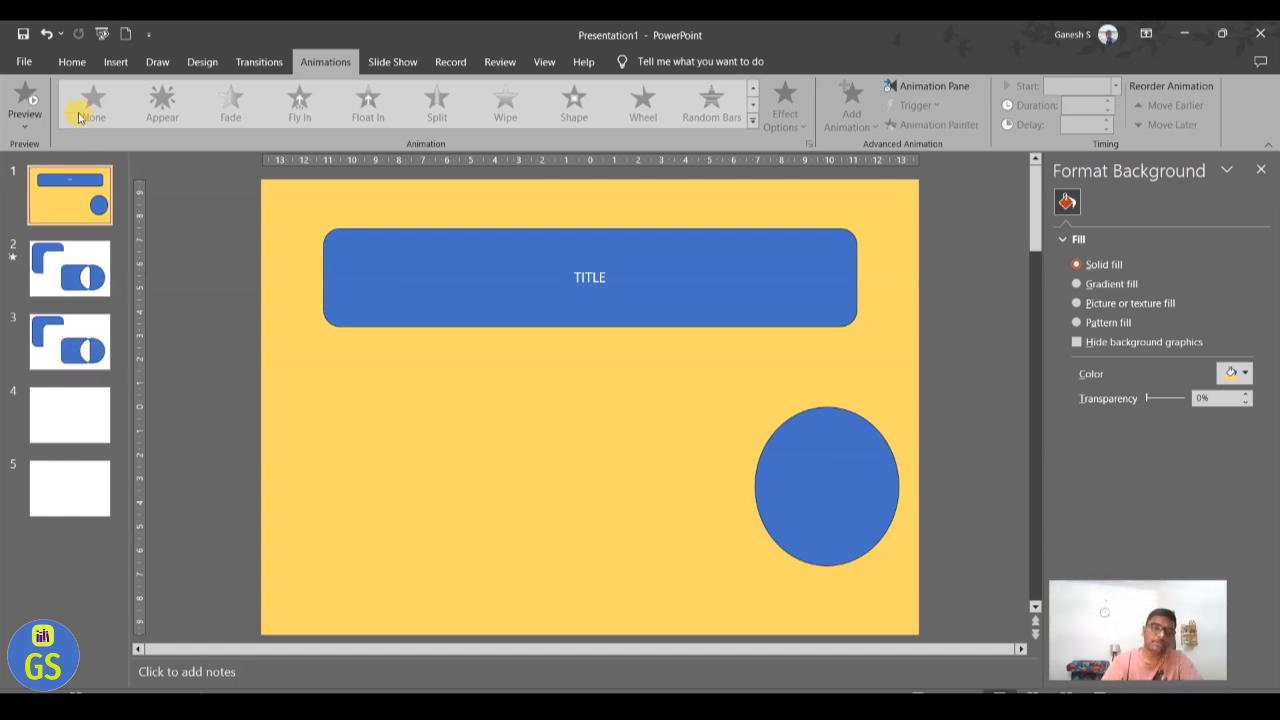
left_click(96, 418)
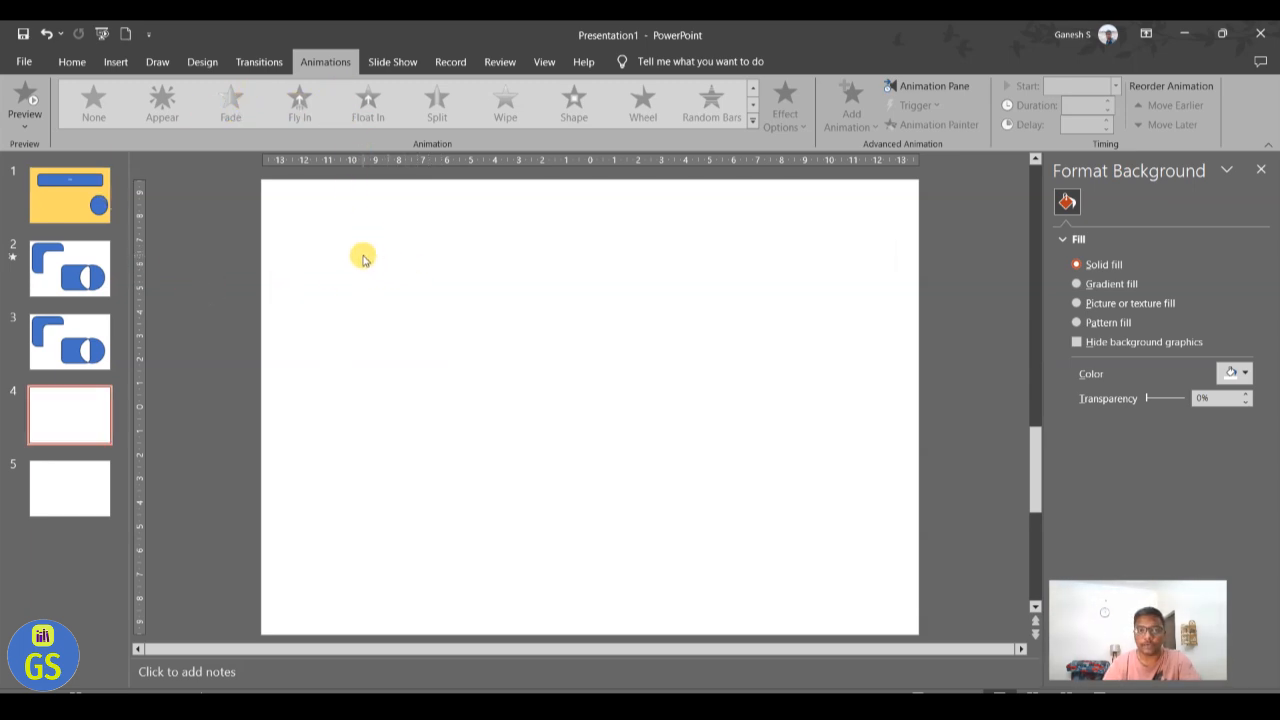
left_click(115, 61)
left_click(125, 118)
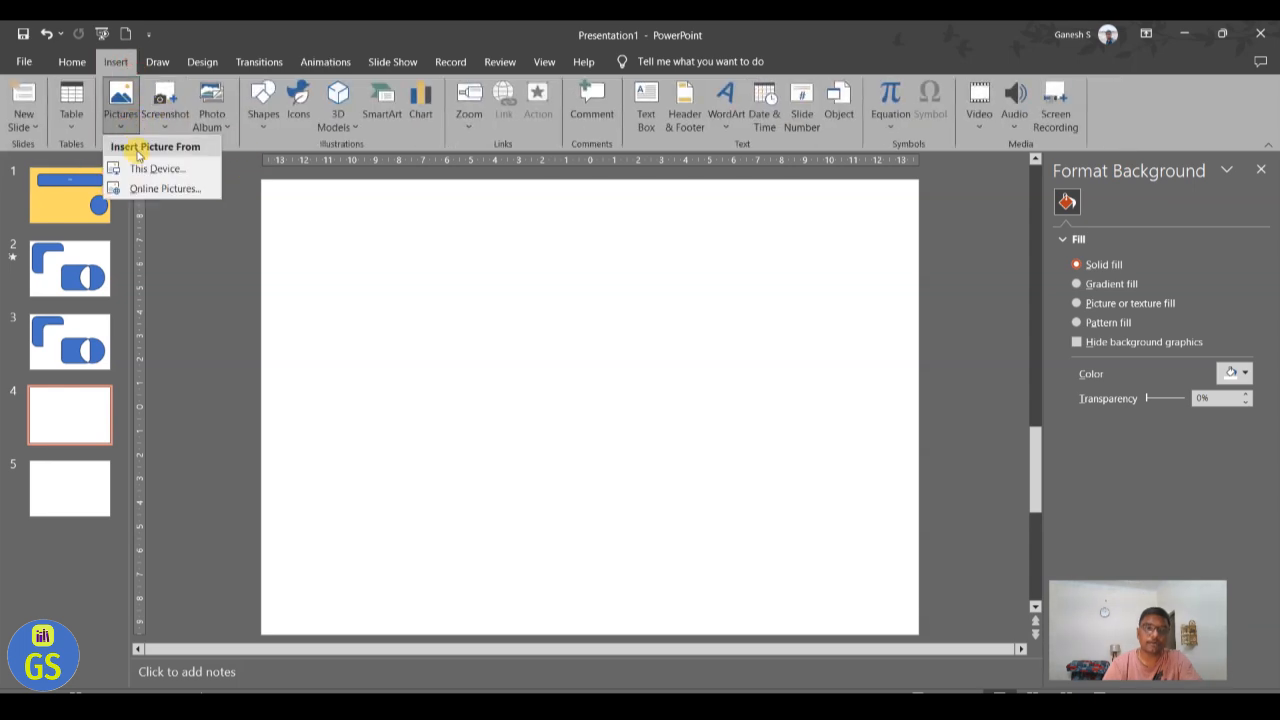
left_click(148, 172)
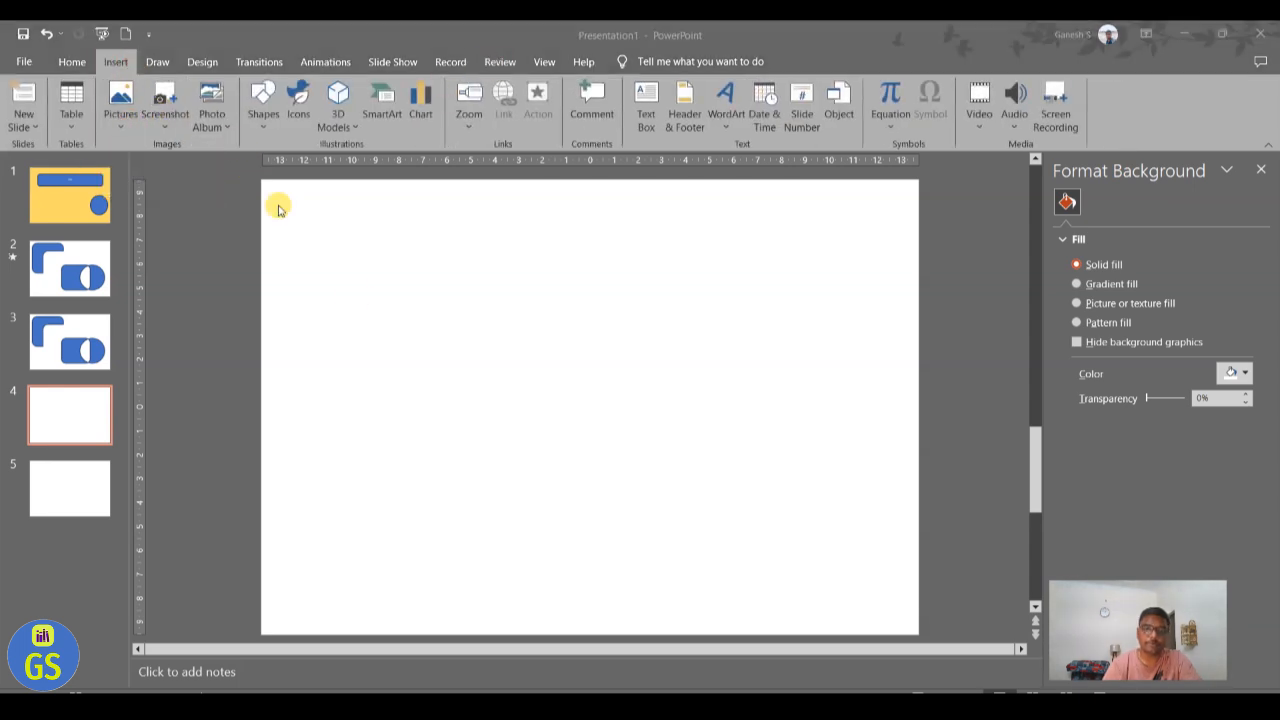
scroll(380, 280, "down", 1)
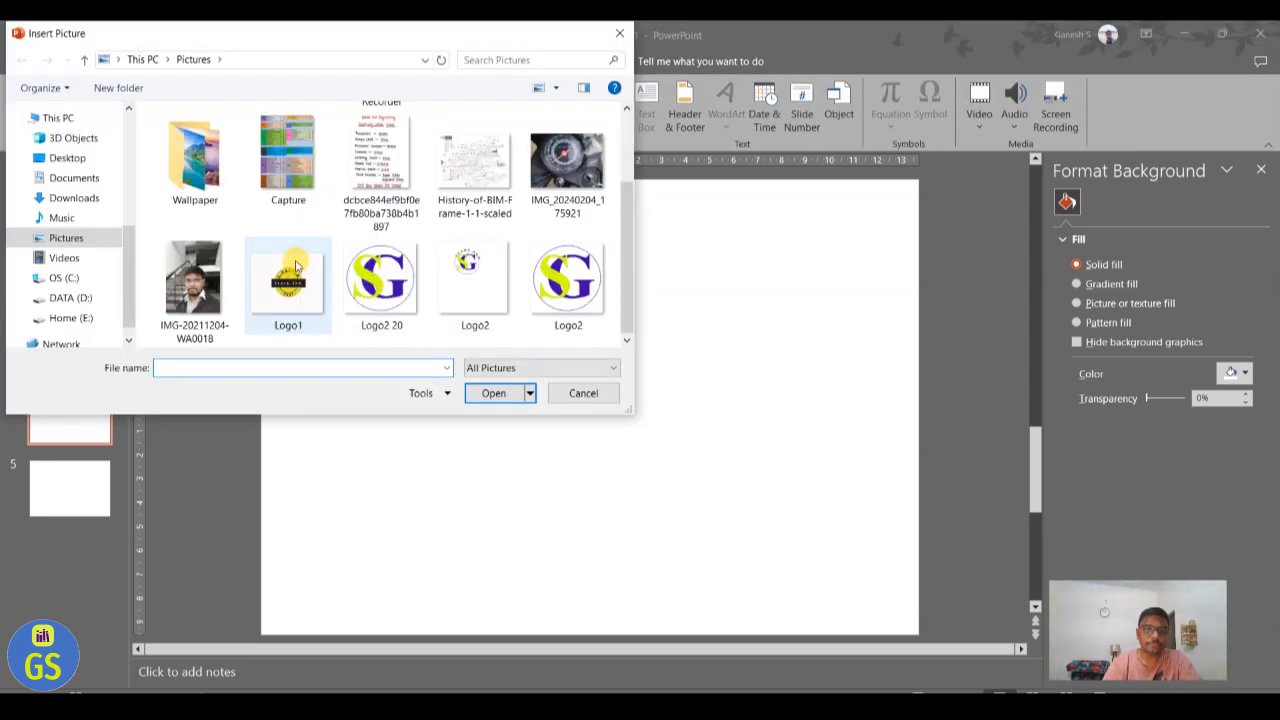
left_click(99, 302)
scroll(217, 251, "down", 1)
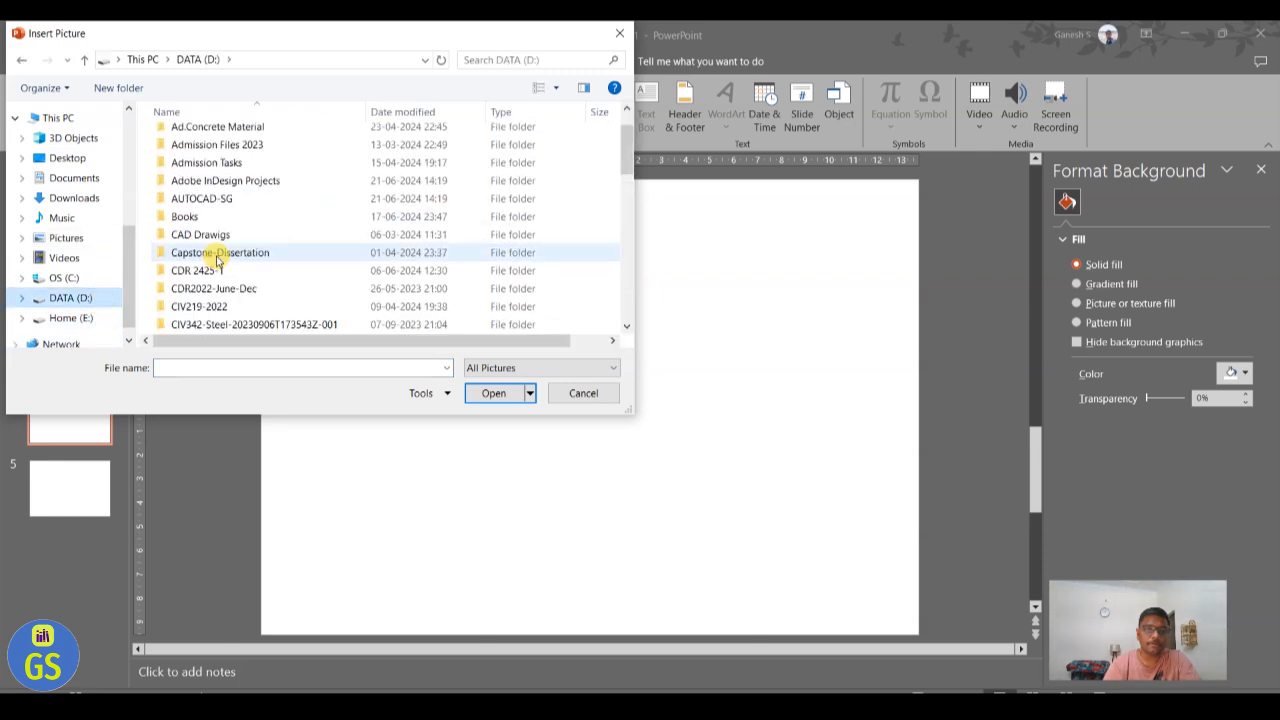
double_click(236, 175)
double_click(229, 155)
scroll(420, 280, "down", 1)
left_click(465, 270)
left_click(476, 394)
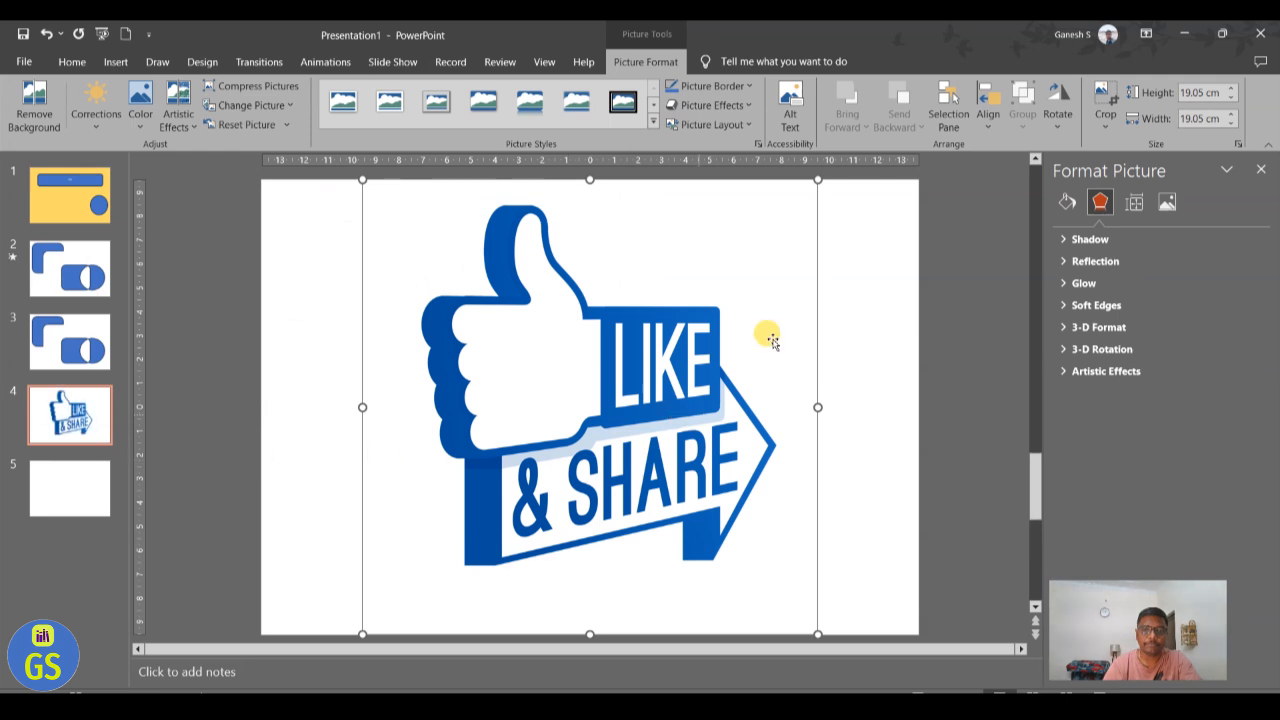
Step: Shrink the "Like & Share" picture to about 5.7 cm square and move it to the slide's lower-left corner
left_click_drag(816, 180, 491, 500)
left_click_drag(445, 540, 326, 533)
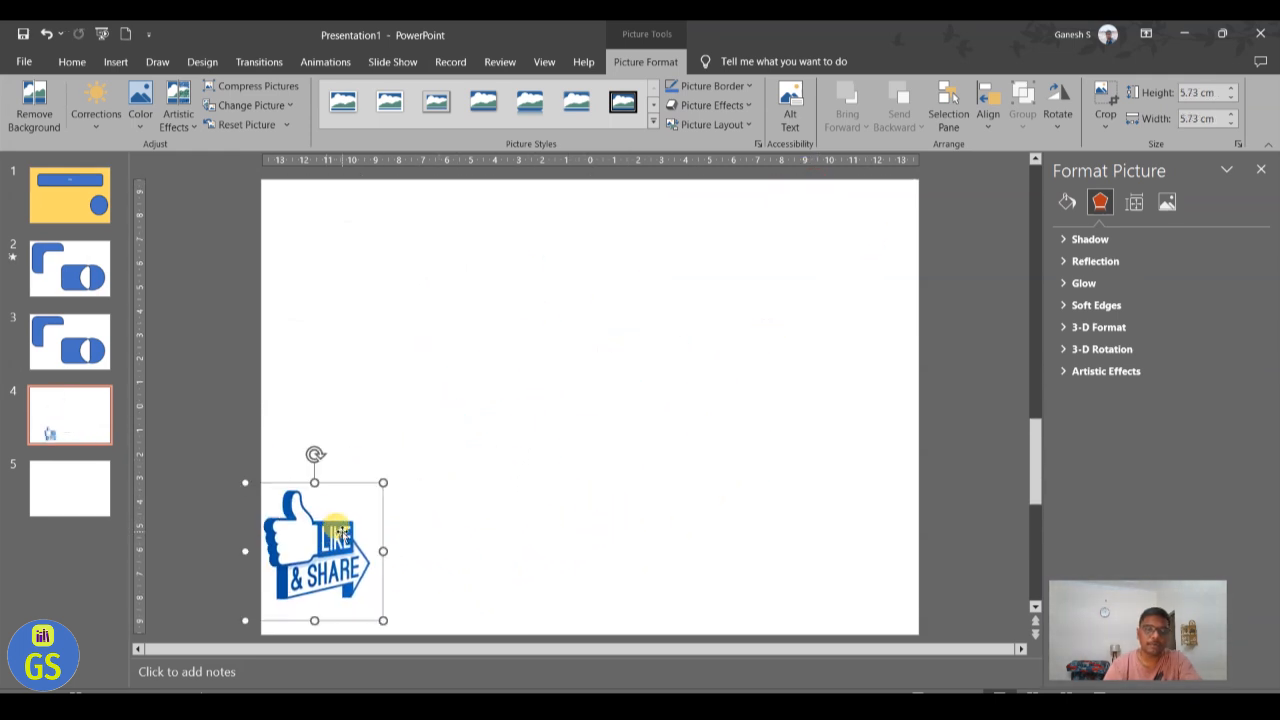
left_click(414, 406)
left_click(300, 541)
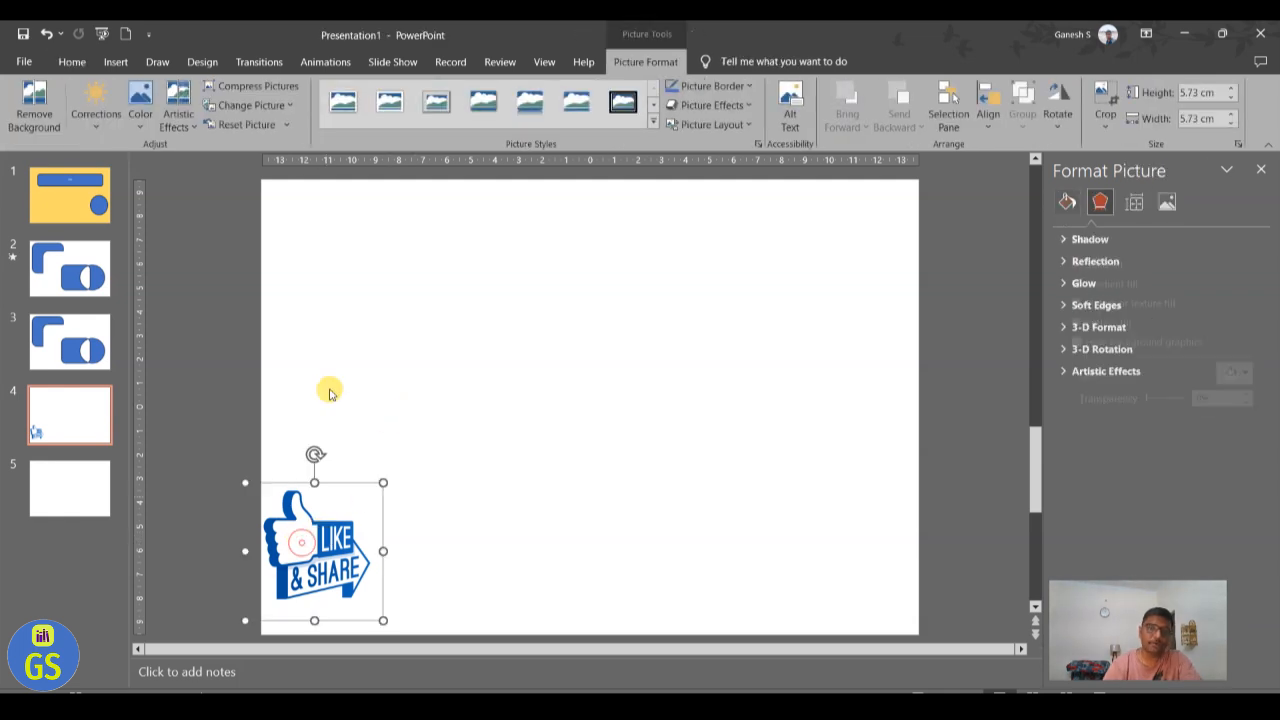
Step: Animate the "Like & Share" picture with a Custom Path running diagonally from beside it to just beyond the slide's upper-right corner
left_click(328, 61)
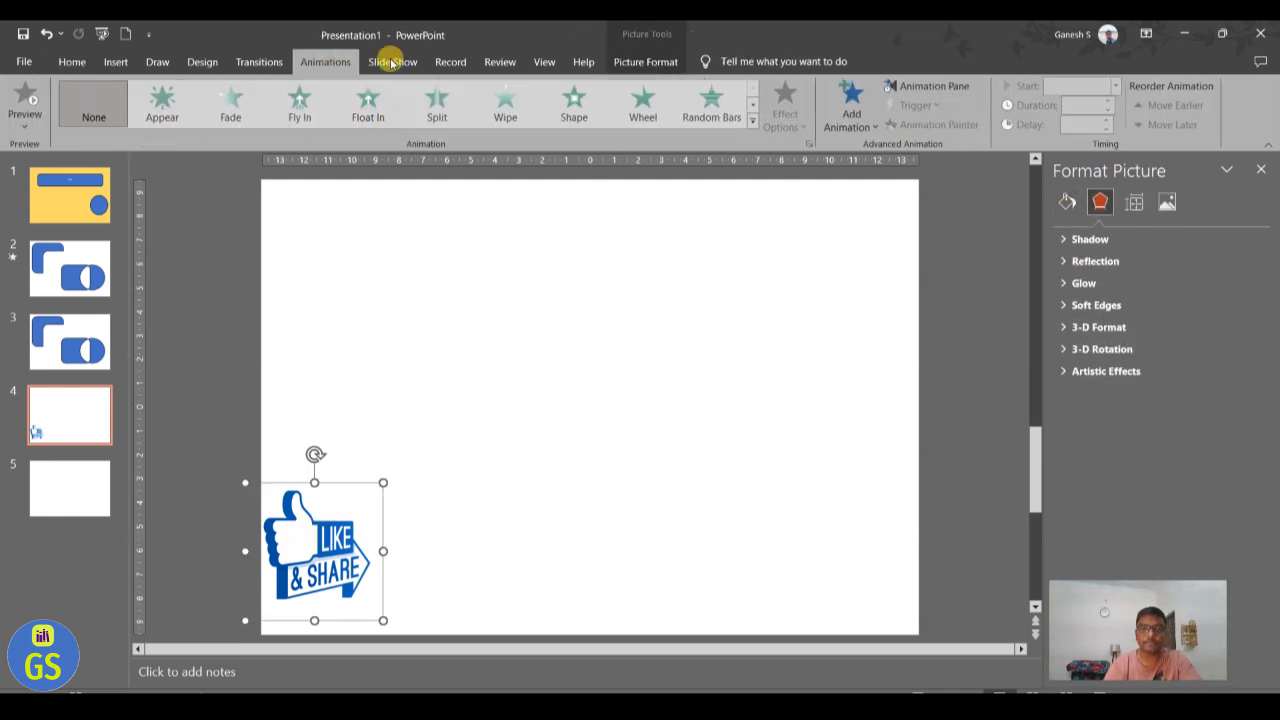
left_click(752, 120)
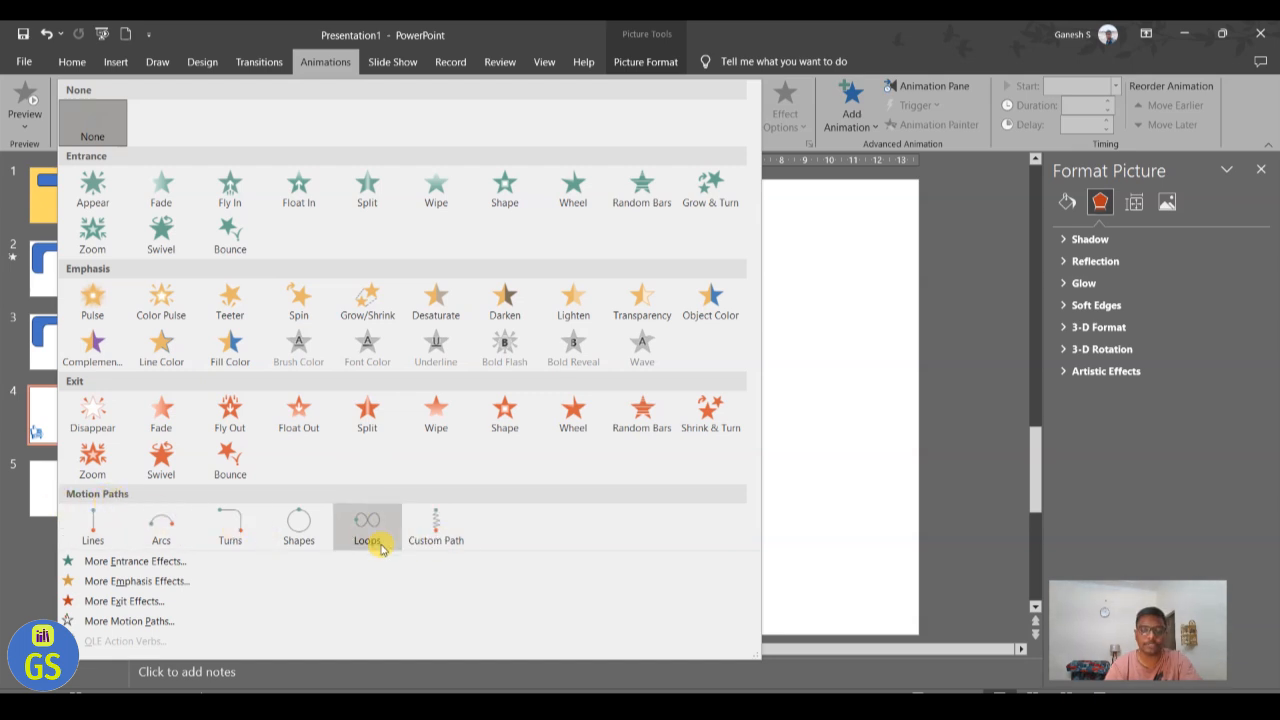
left_click(433, 528)
mouse_move(393, 545)
left_mouse_down()
mouse_move(849, 220)
mouse_move(941, 170)
mouse_move(952, 212)
mouse_move(951, 189)
left_mouse_up()
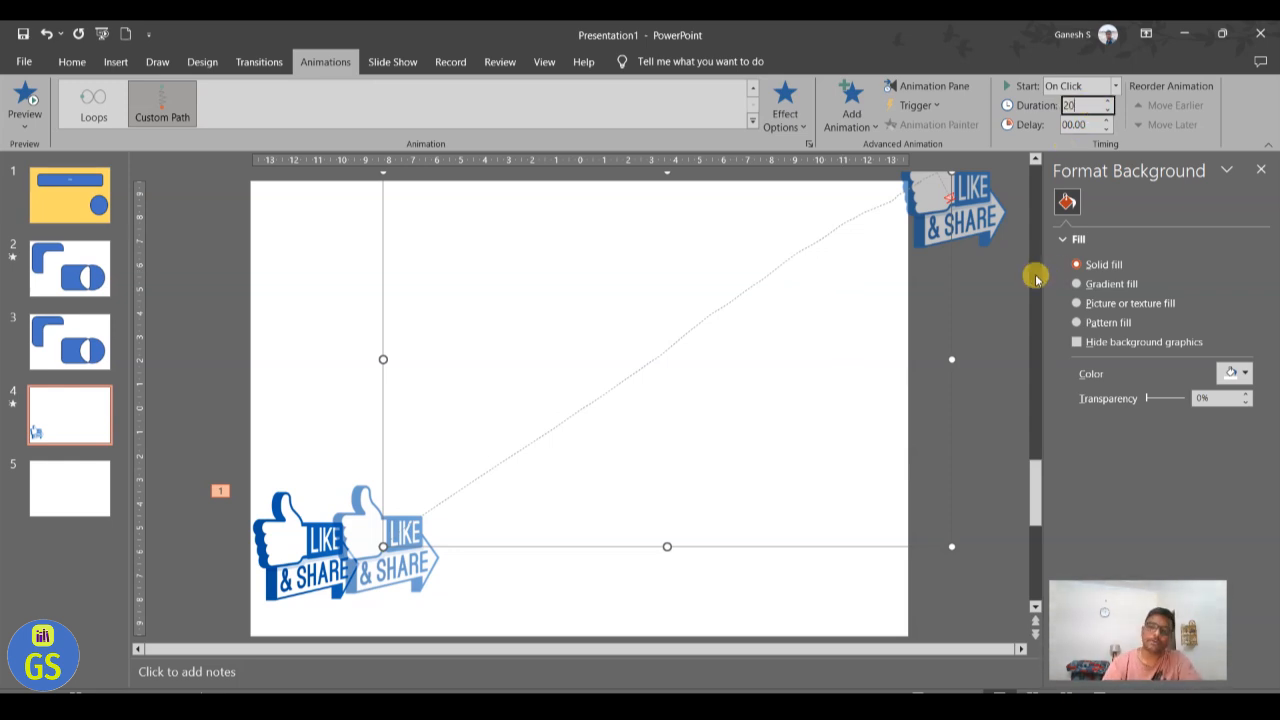
Step: Set the motion path's duration to 20, and play all of the slide's animations from the Animation Pane
left_click(960, 274)
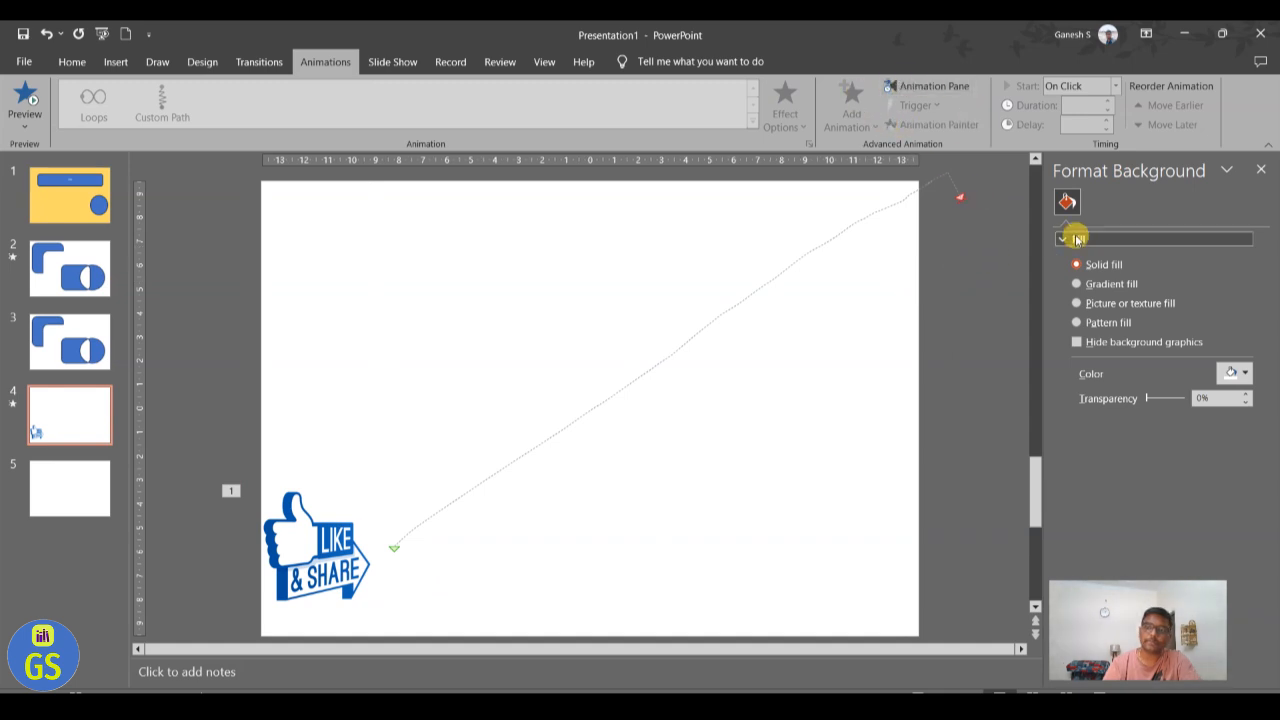
left_click(942, 86)
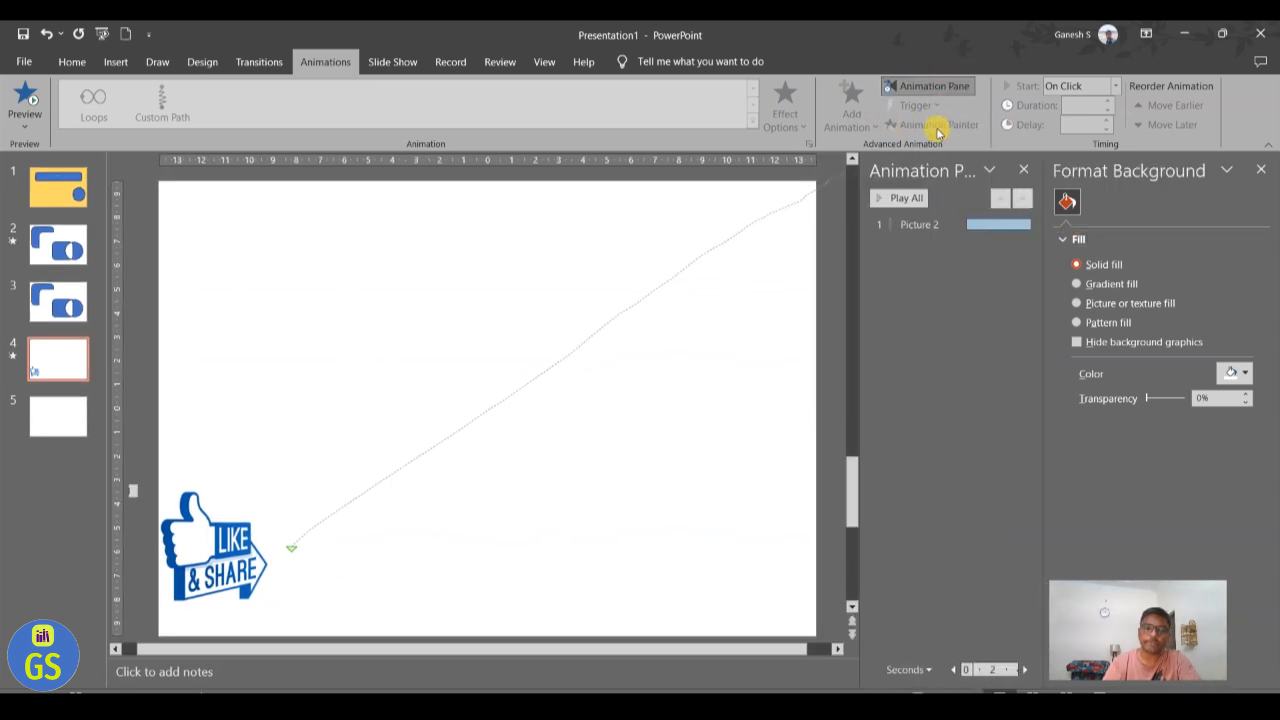
left_click(895, 199)
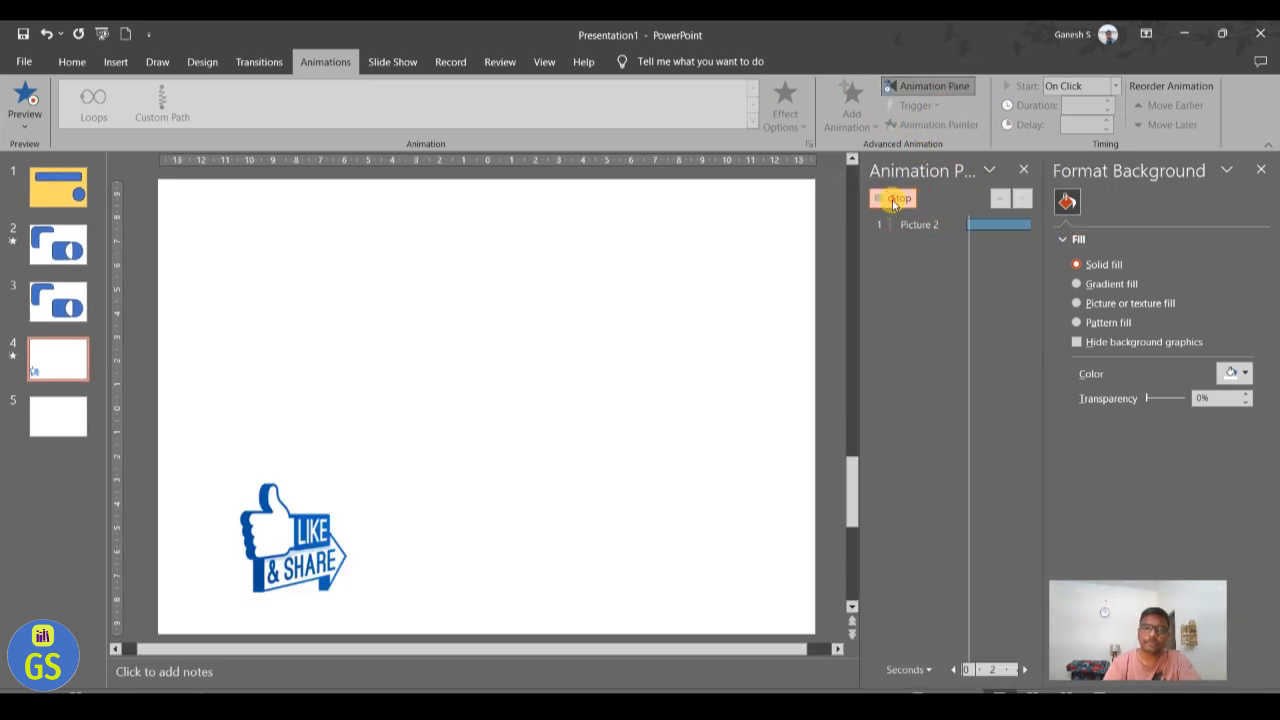
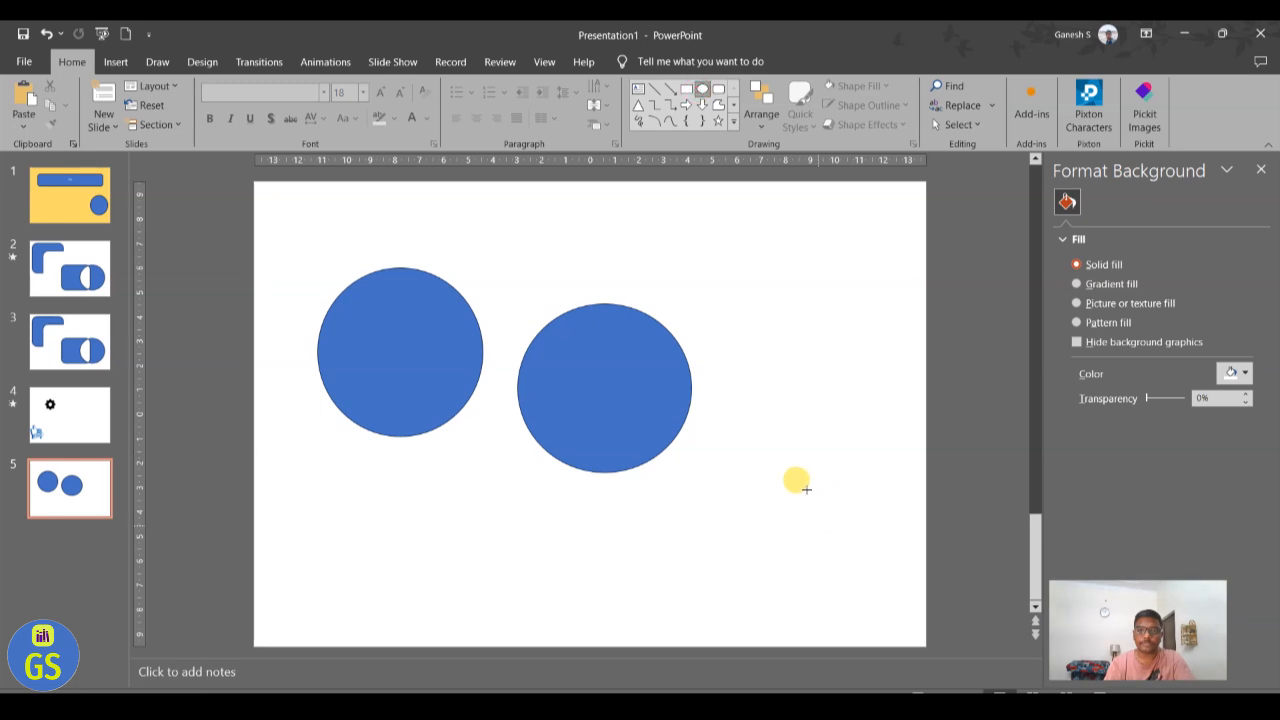
Step: Draw a third circle on slide 5, to the lower right of the other two, and resize it to about 7 cm across
mouse_move(786, 422)
left_mouse_down()
mouse_move(914, 551)
mouse_move(918, 583)
left_mouse_up()
left_click_drag(841, 512, 782, 478)
left_click_drag(858, 549, 900, 557)
left_click(888, 607)
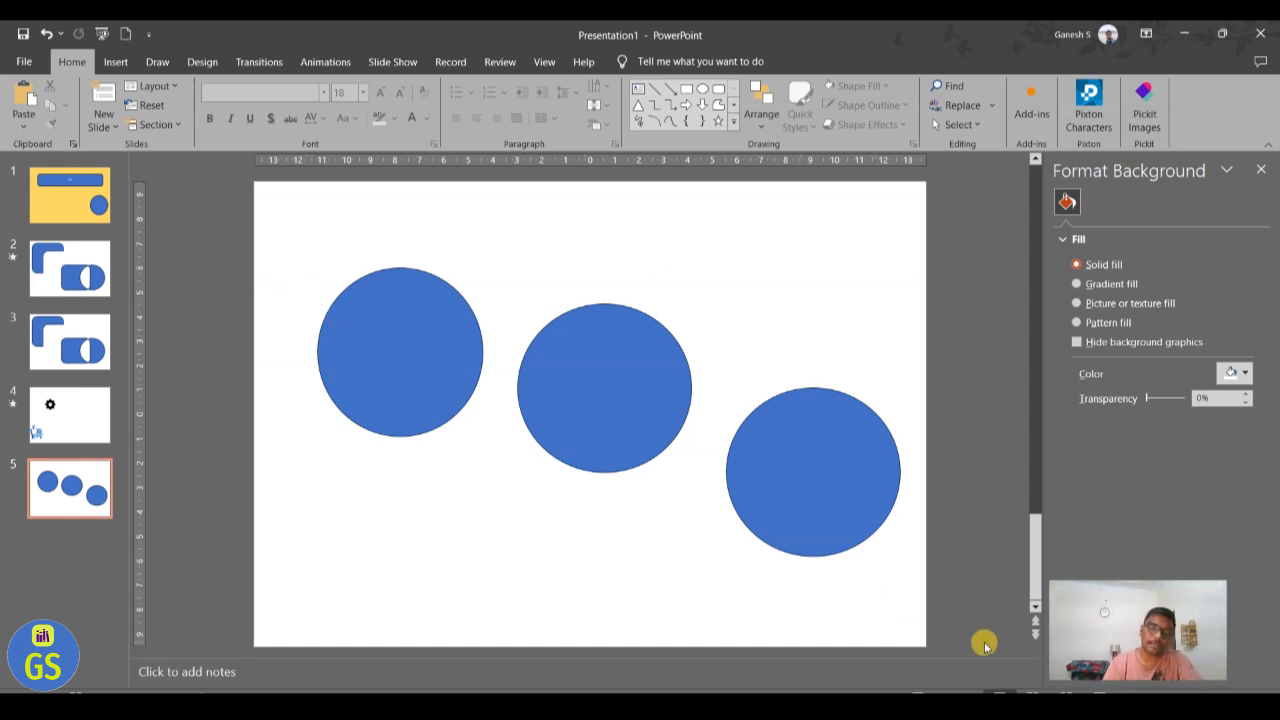
Step: Select all three circles on slide 5 and move them together toward the slide's upper-left corner
left_click(450, 387)
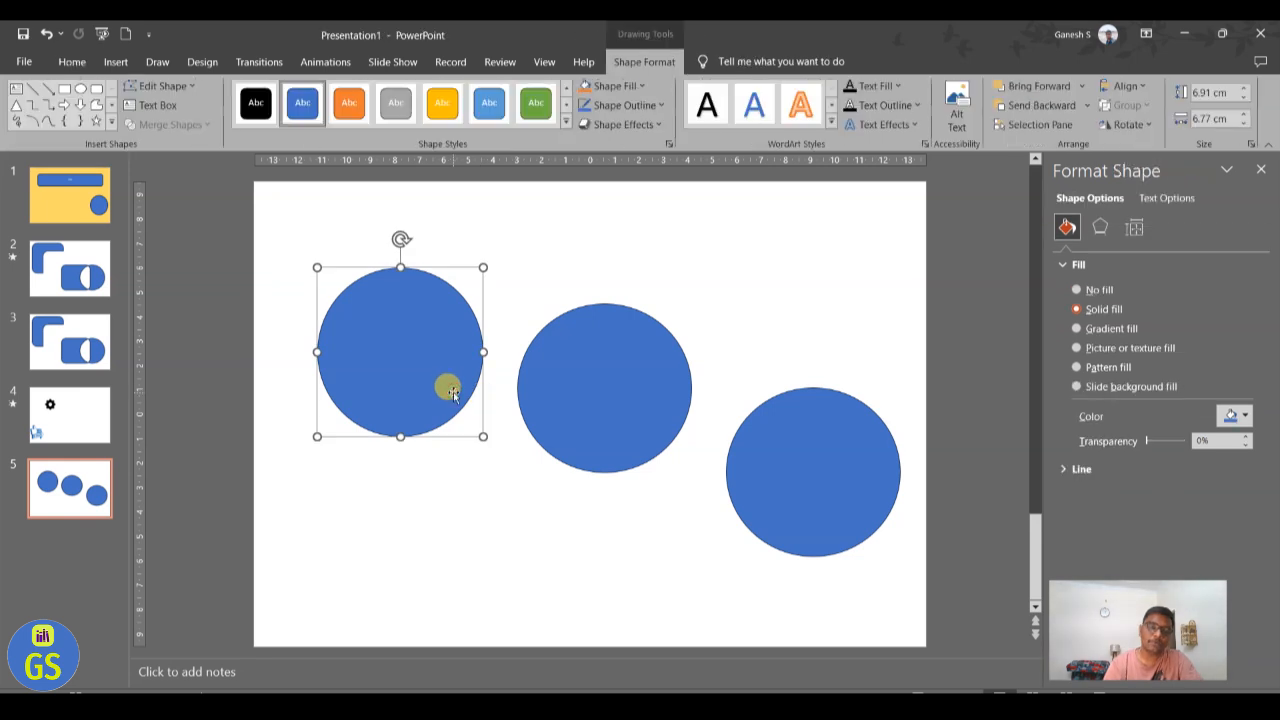
left_click(603, 386, "shift")
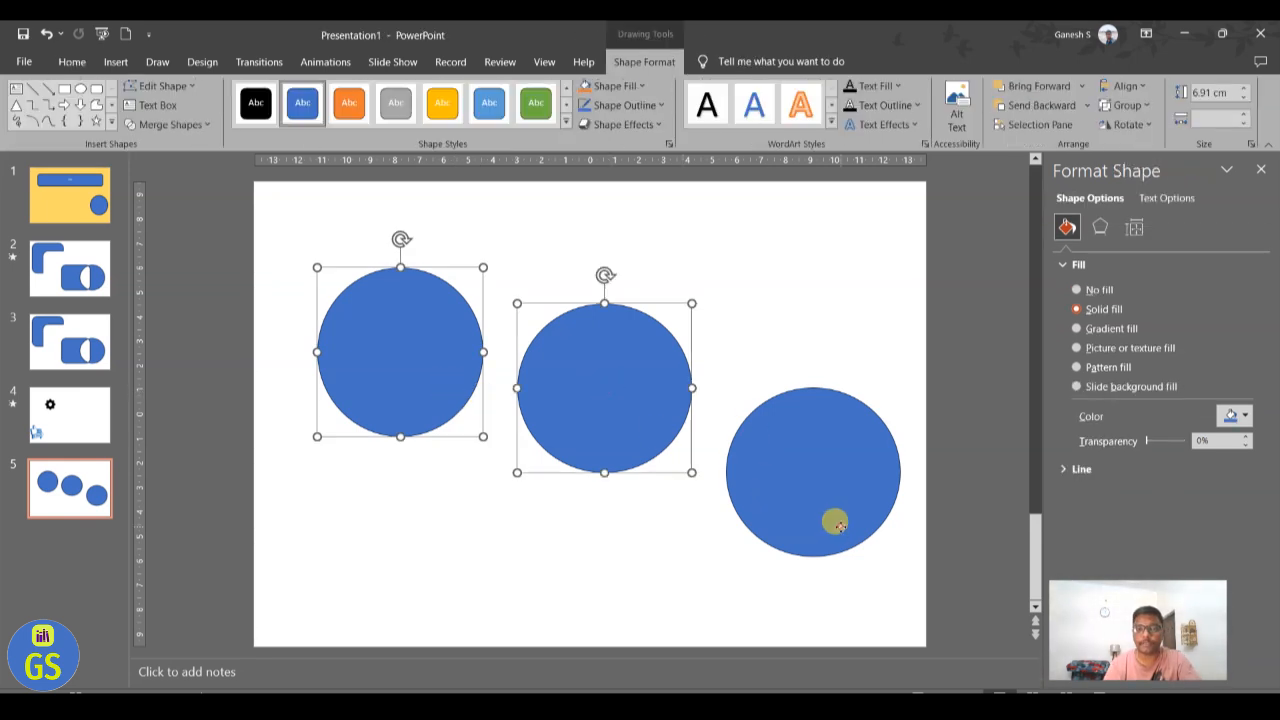
left_click(840, 532, "shift")
left_click_drag(786, 449, 763, 414)
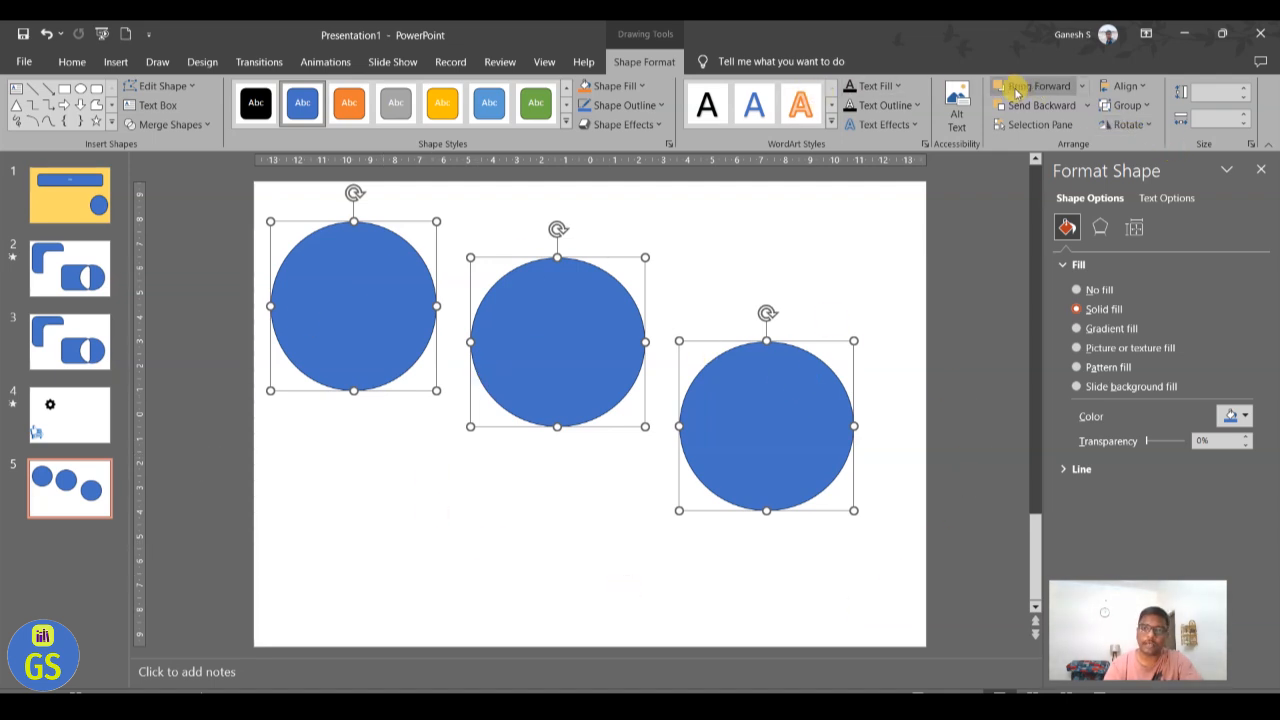
Step: Group the three selected circles on slide 5 and move the group slightly down the slide
left_click(1145, 107)
left_click(1135, 127)
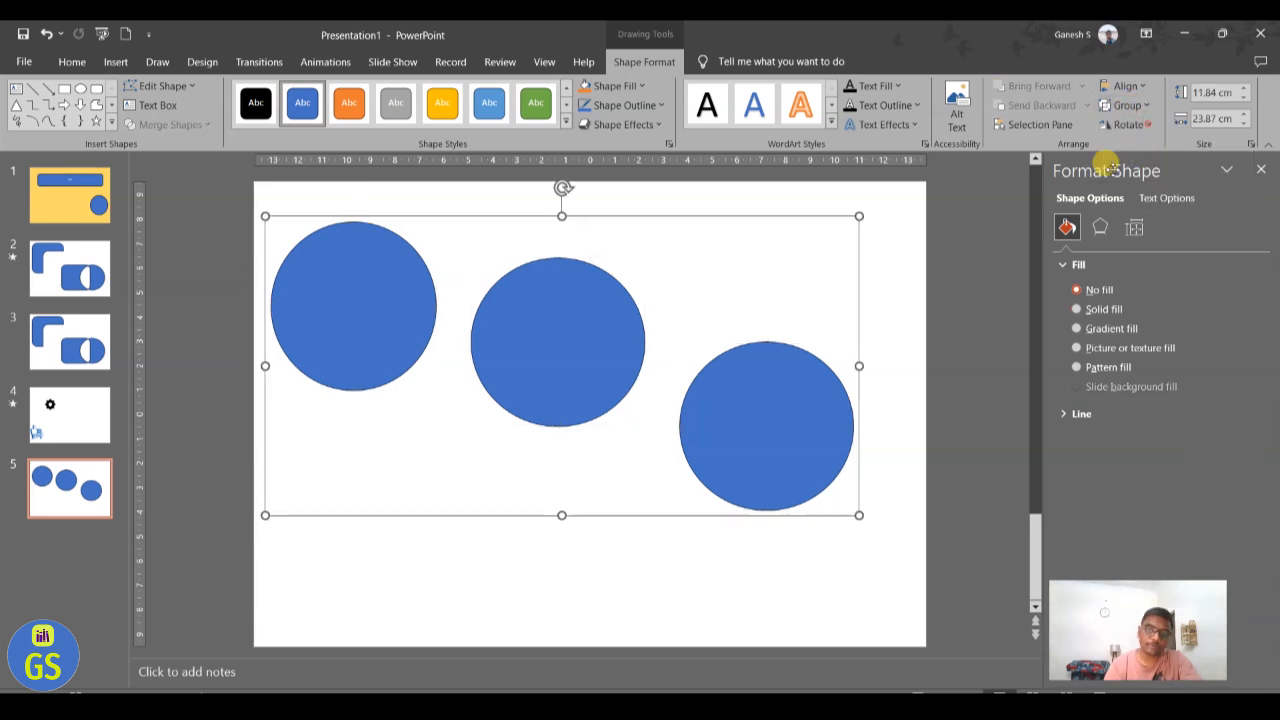
left_click_drag(770, 213, 773, 255)
left_click(500, 612)
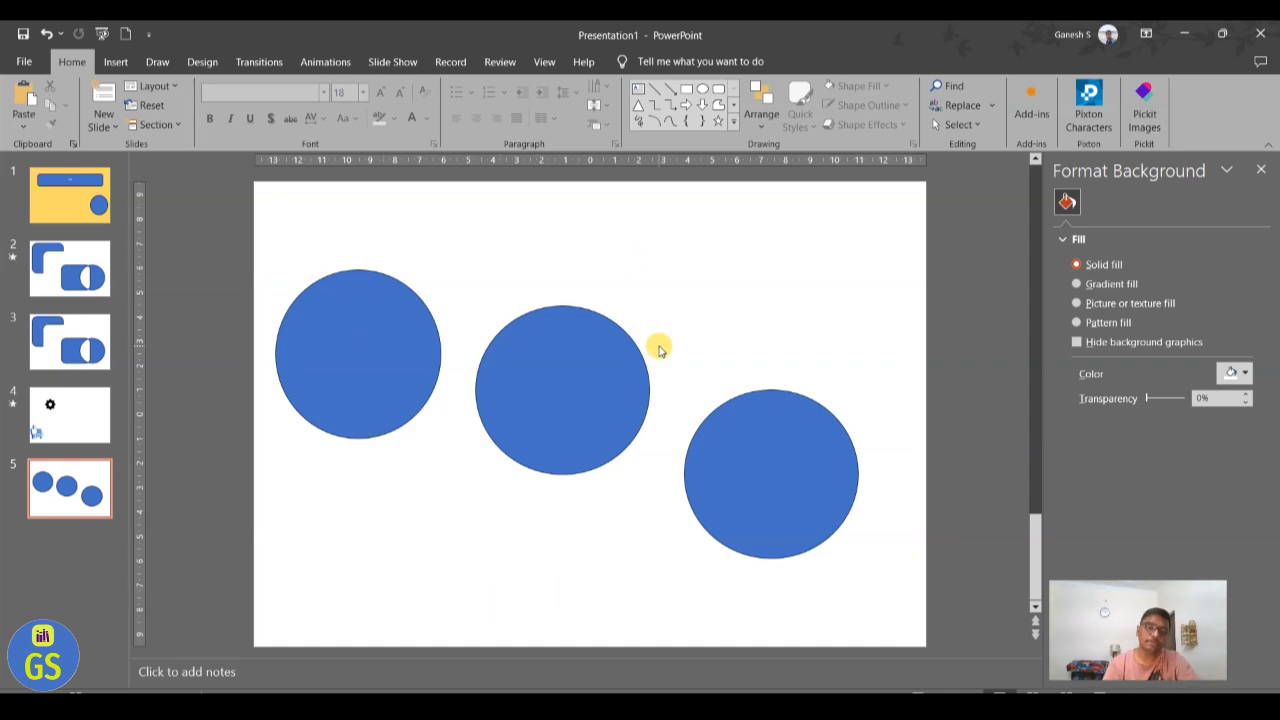
Step: Ungroup the three circles on slide 5 and clear the selection
left_click(604, 324)
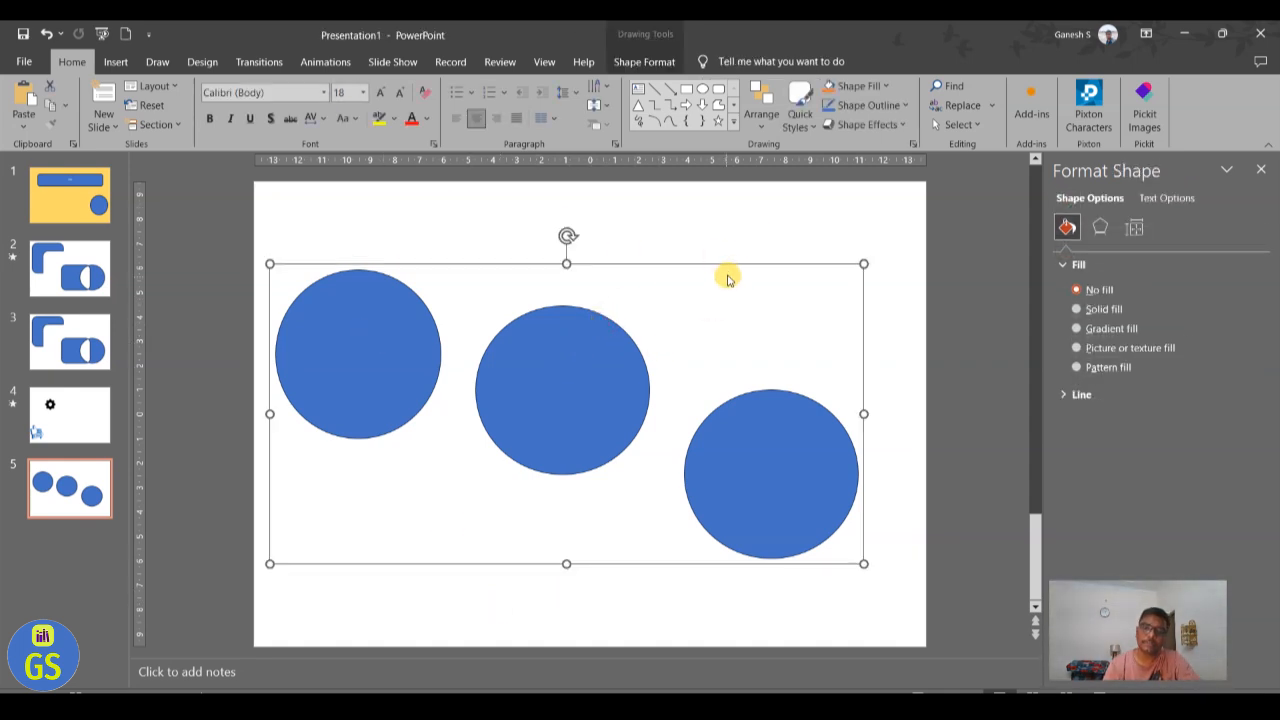
left_click(650, 61)
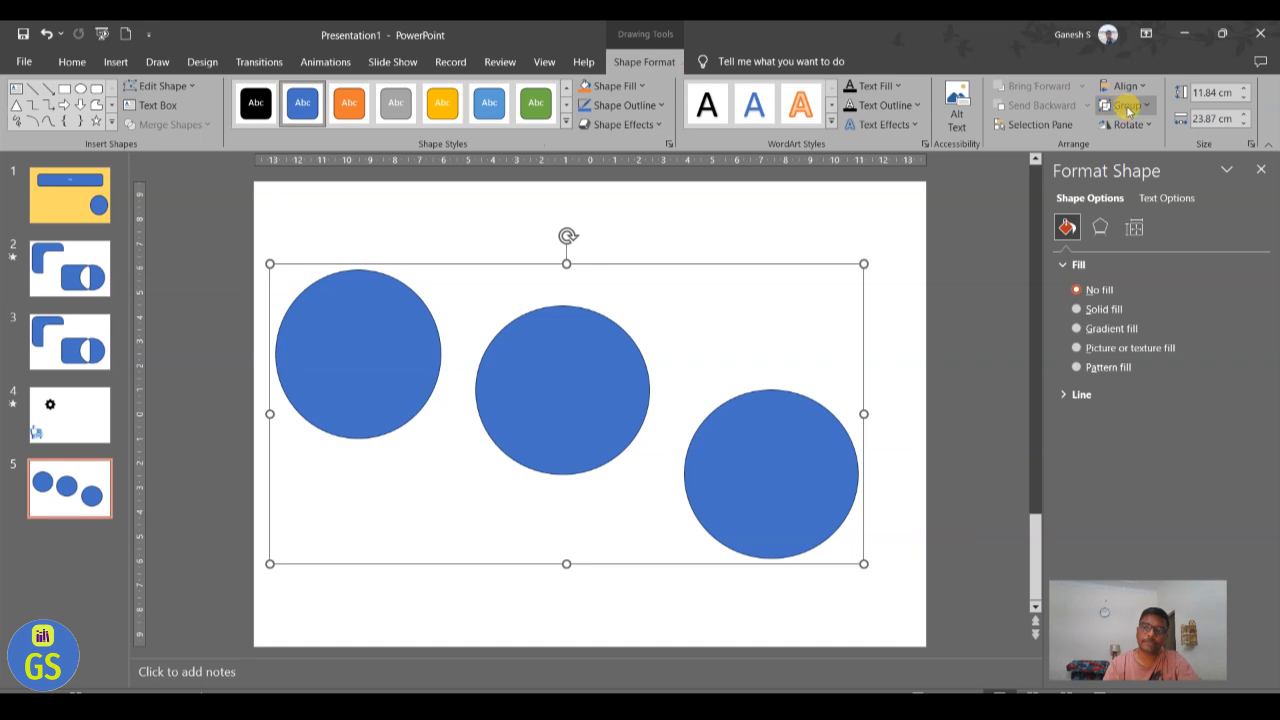
left_click(1127, 105)
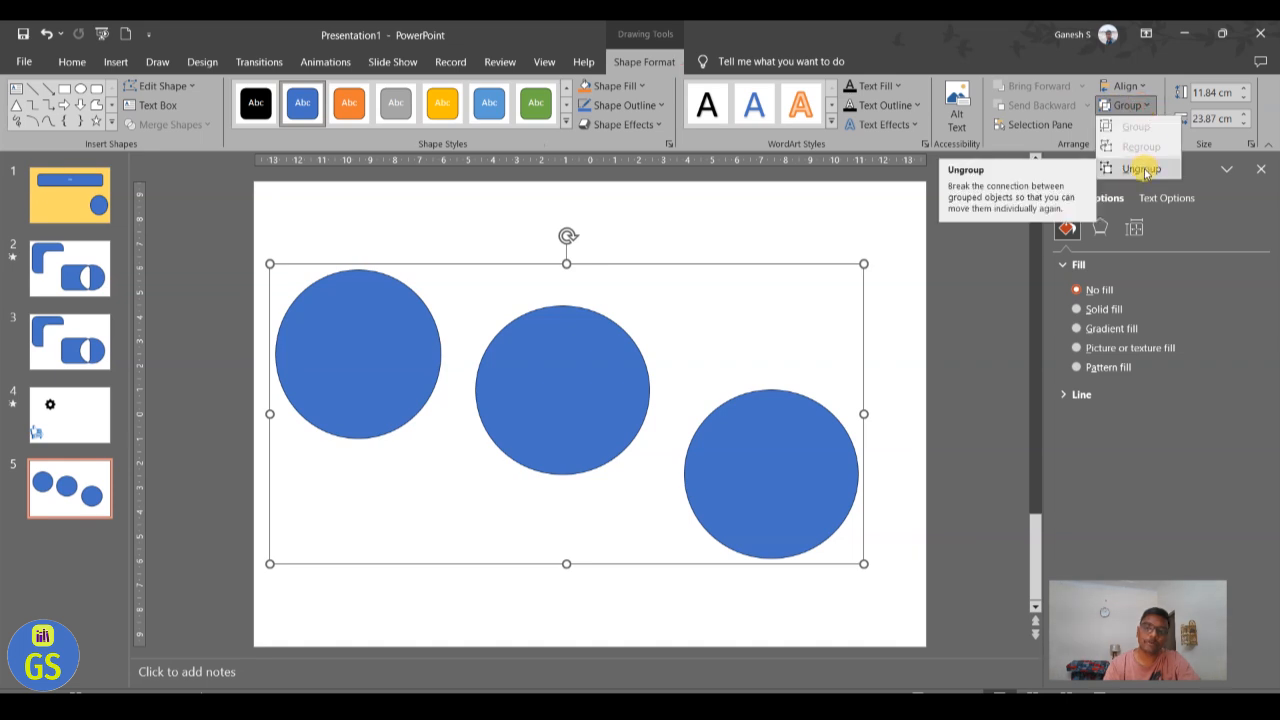
left_click(1142, 170)
left_click(712, 278)
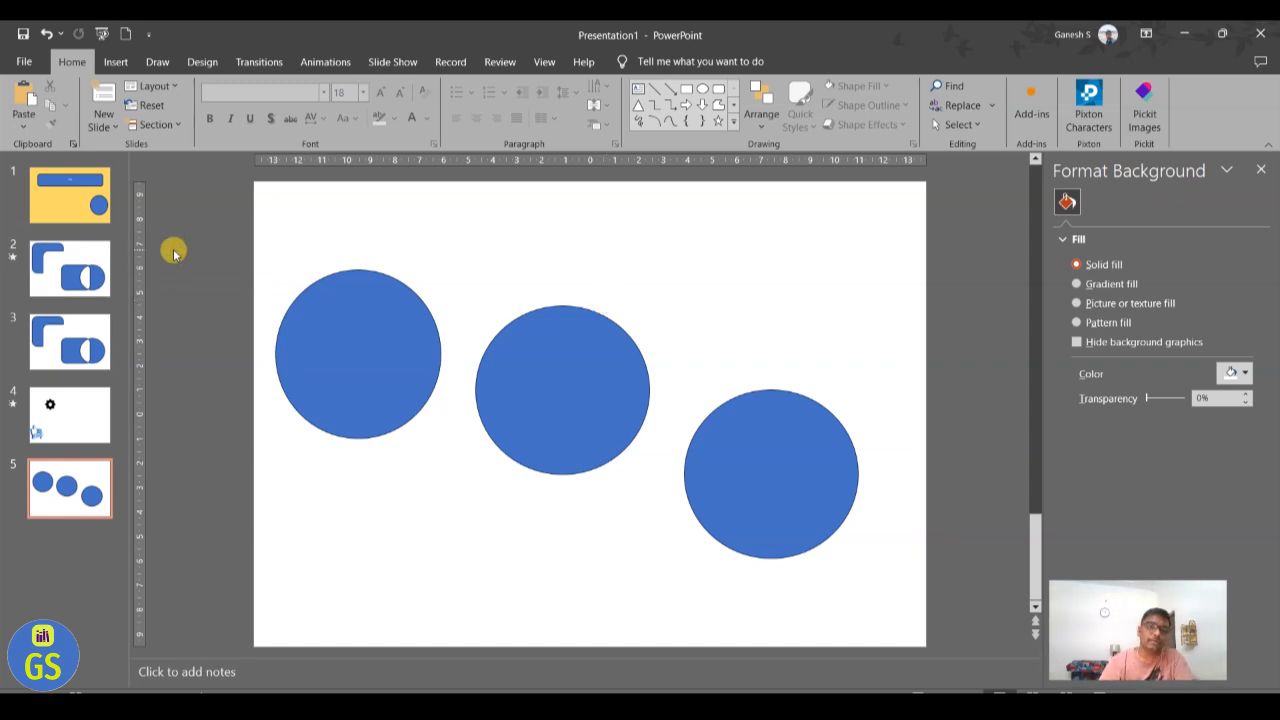
Step: Add a Blank slide after slide 5 and draw a text box about 24 cm wide on it containing "Title"
left_click(100, 122)
left_click(123, 363)
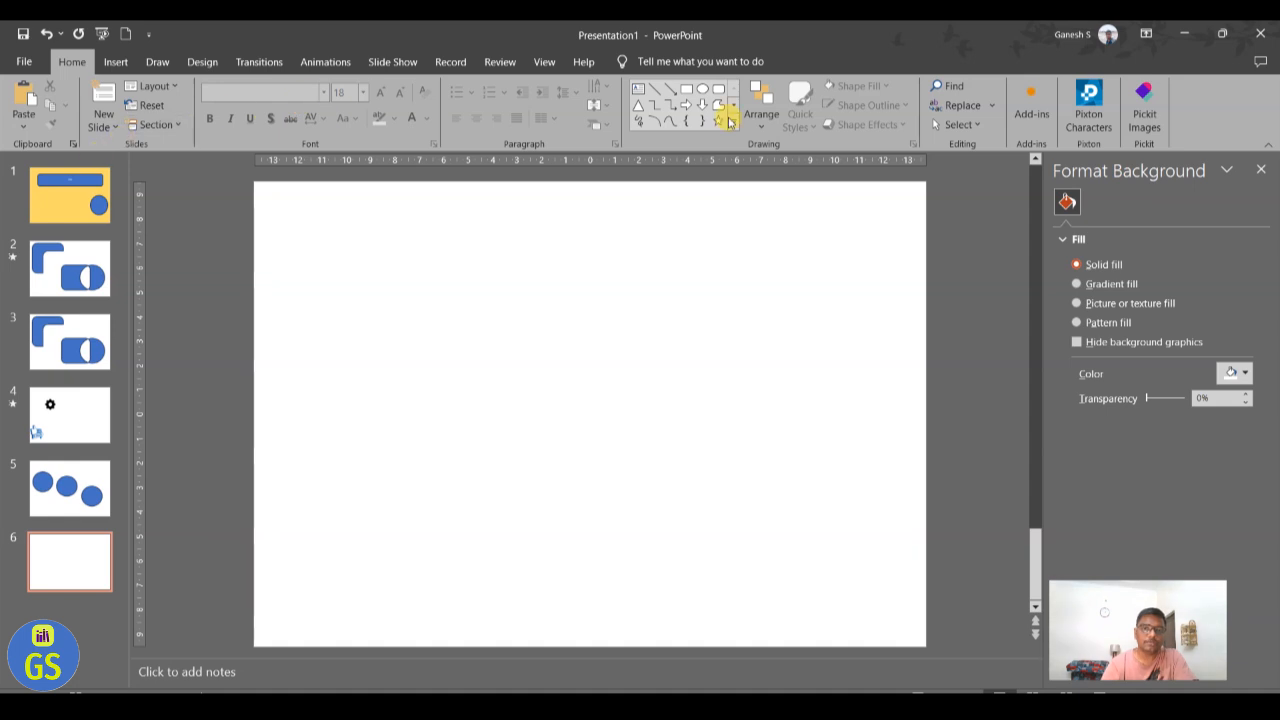
left_click(626, 91)
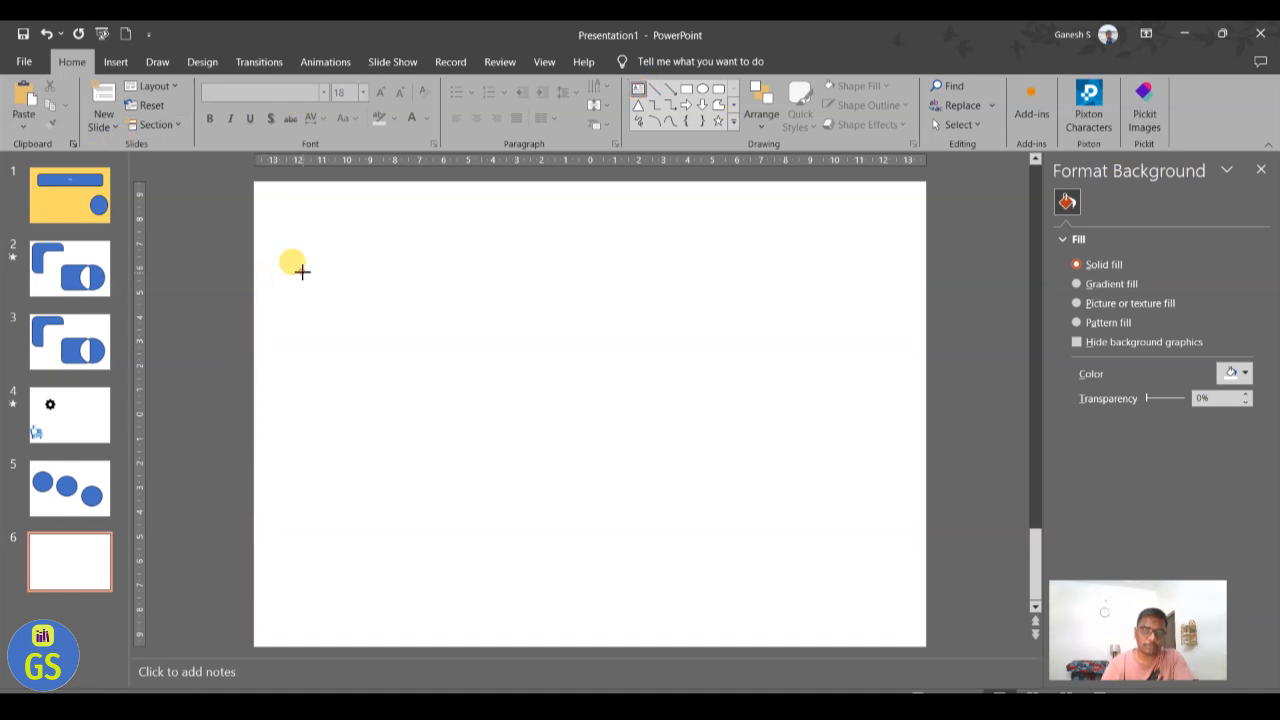
left_click_drag(303, 273, 886, 442)
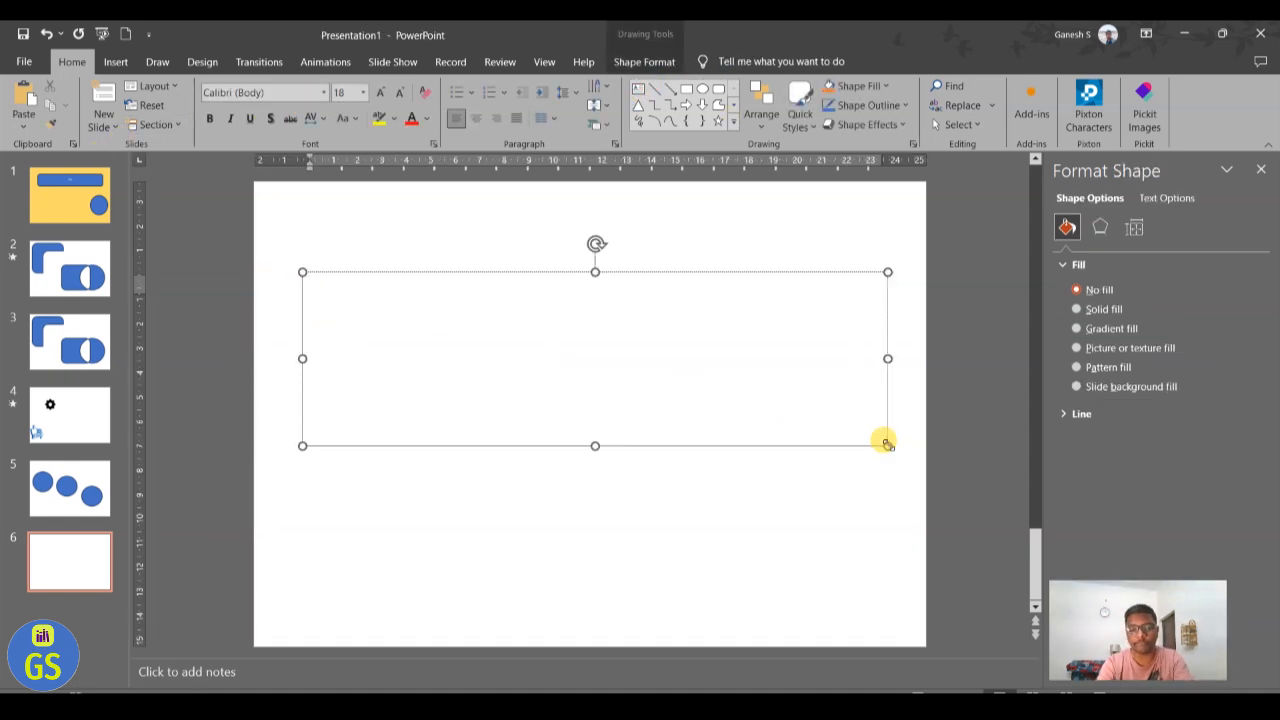
type("Tim")
key("BackSpace")
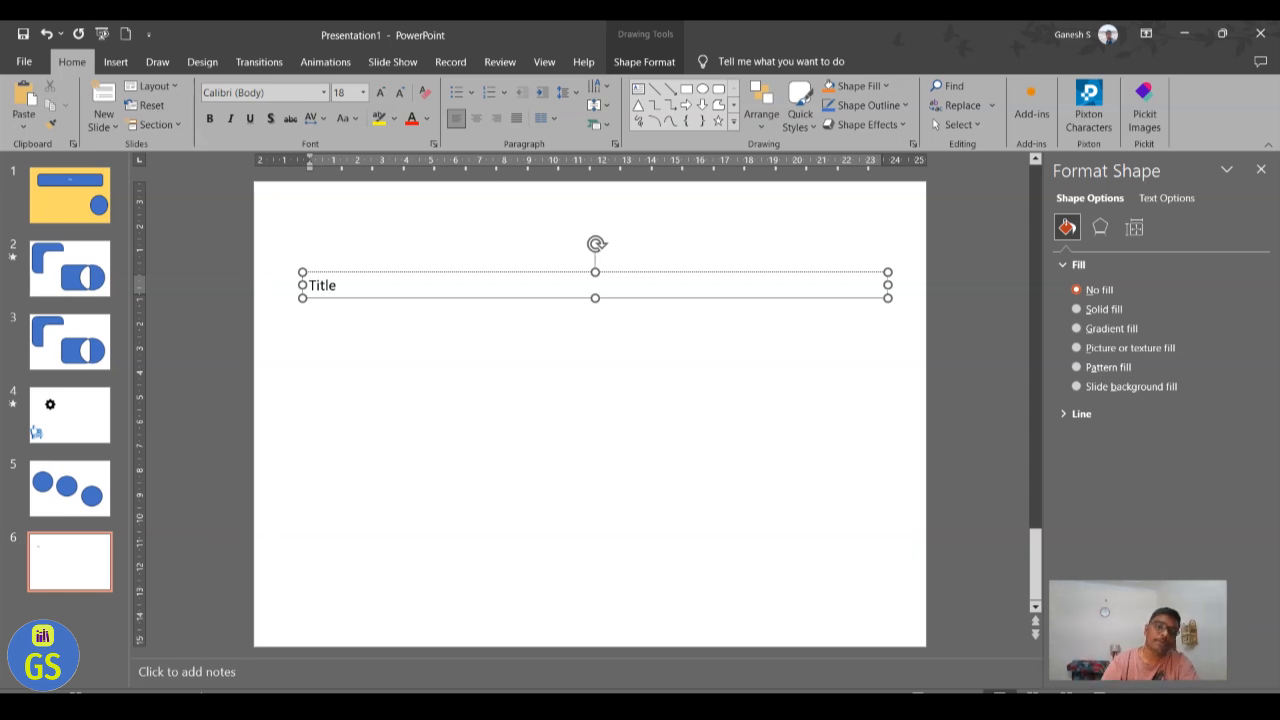
Step: Try ADLaM Display on the "Title" text, and set its font to Times New Roman
key("ctrl+a")
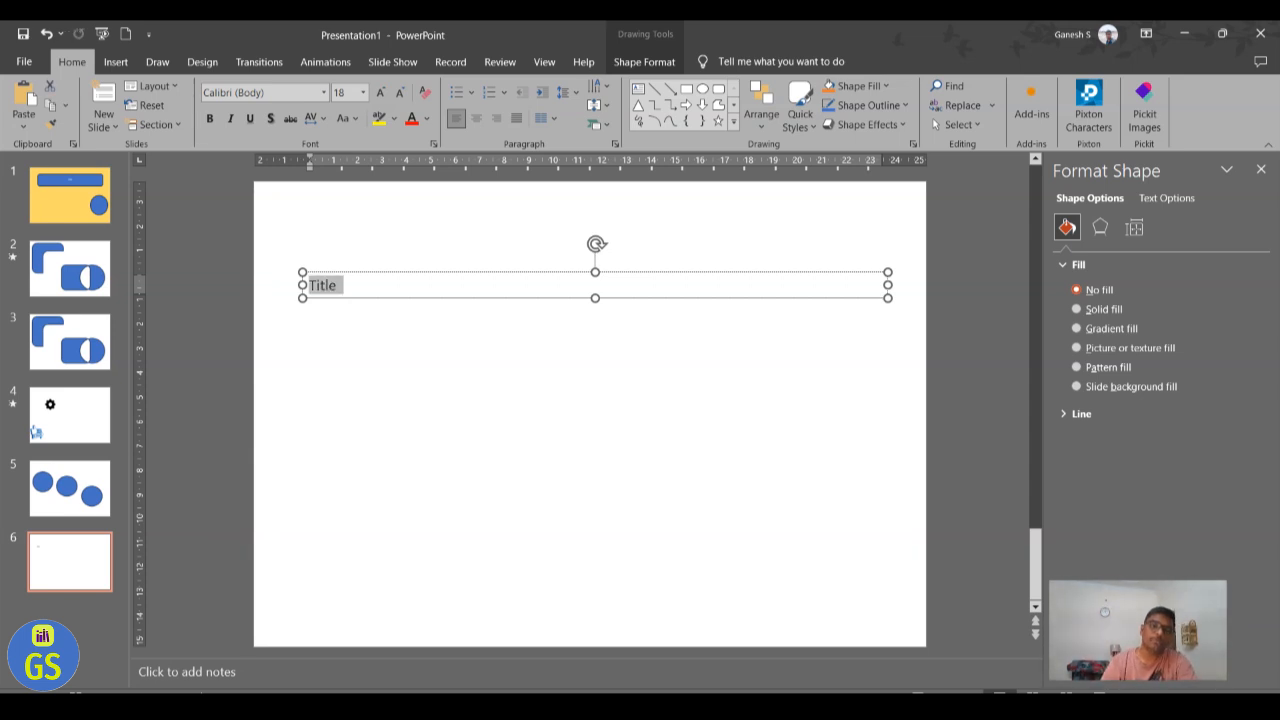
left_click(322, 92)
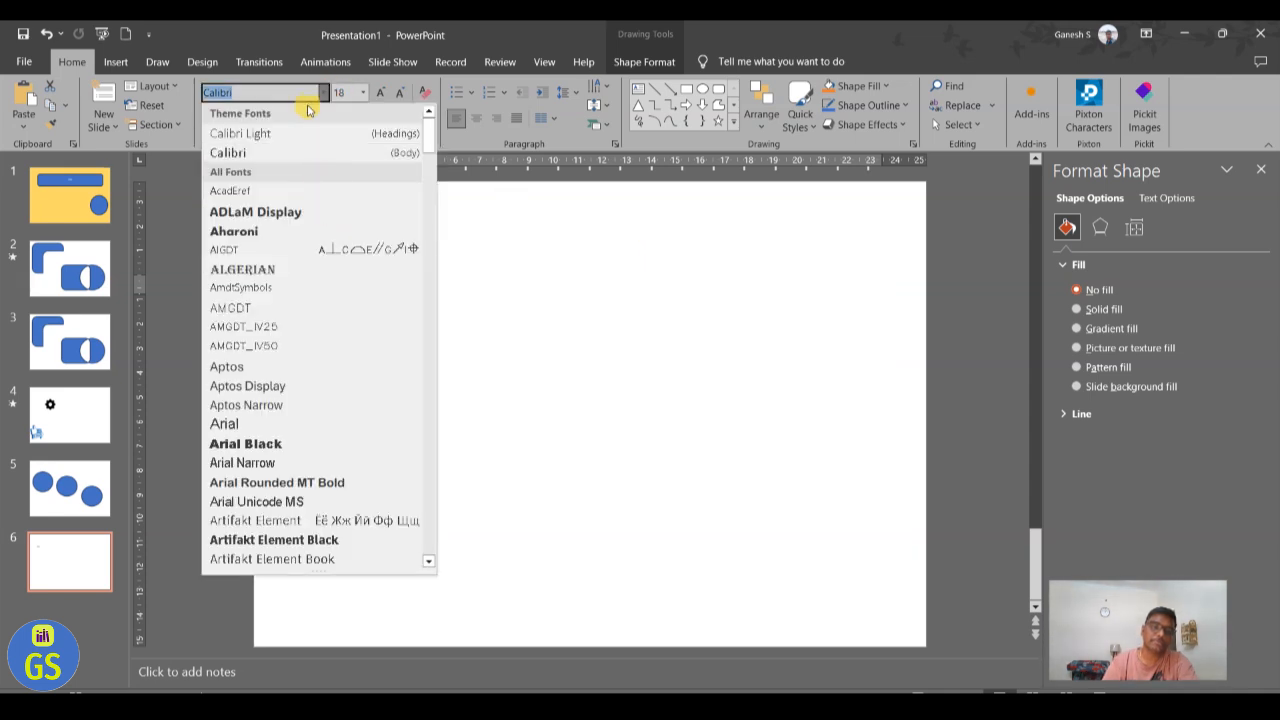
left_click(284, 211)
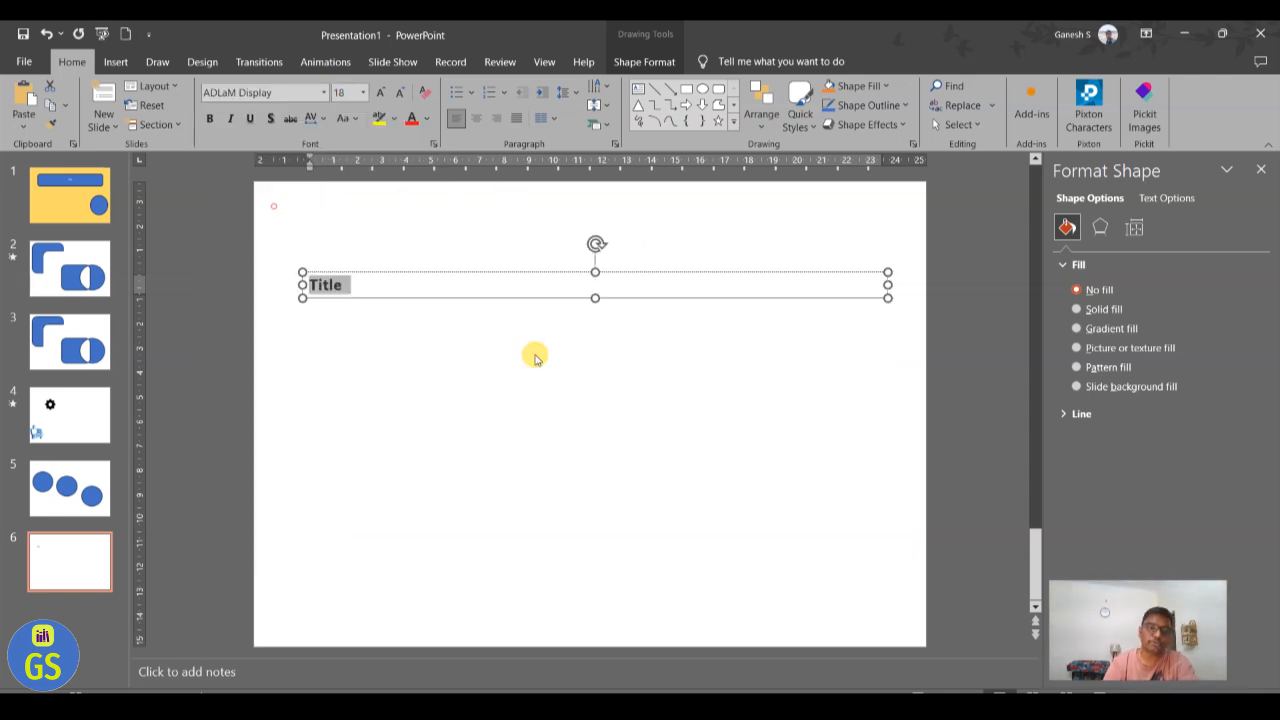
left_click(324, 92)
type("Times New Roman")
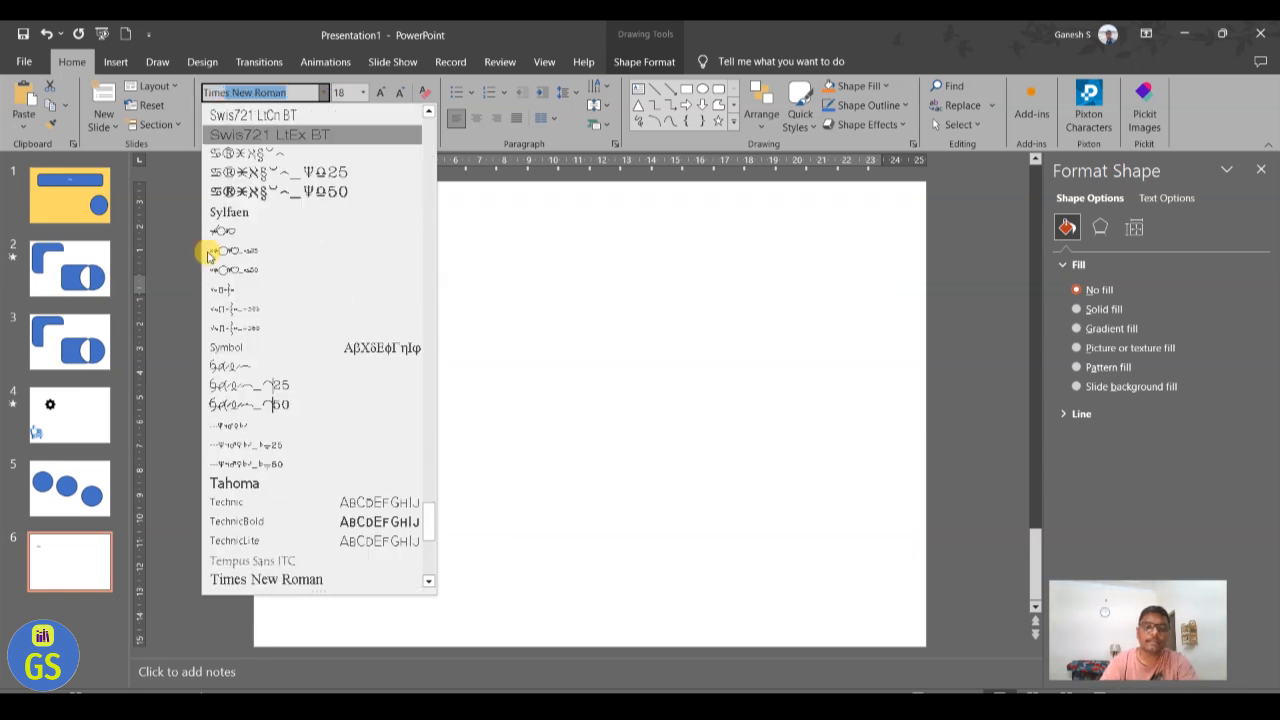
left_click(213, 580)
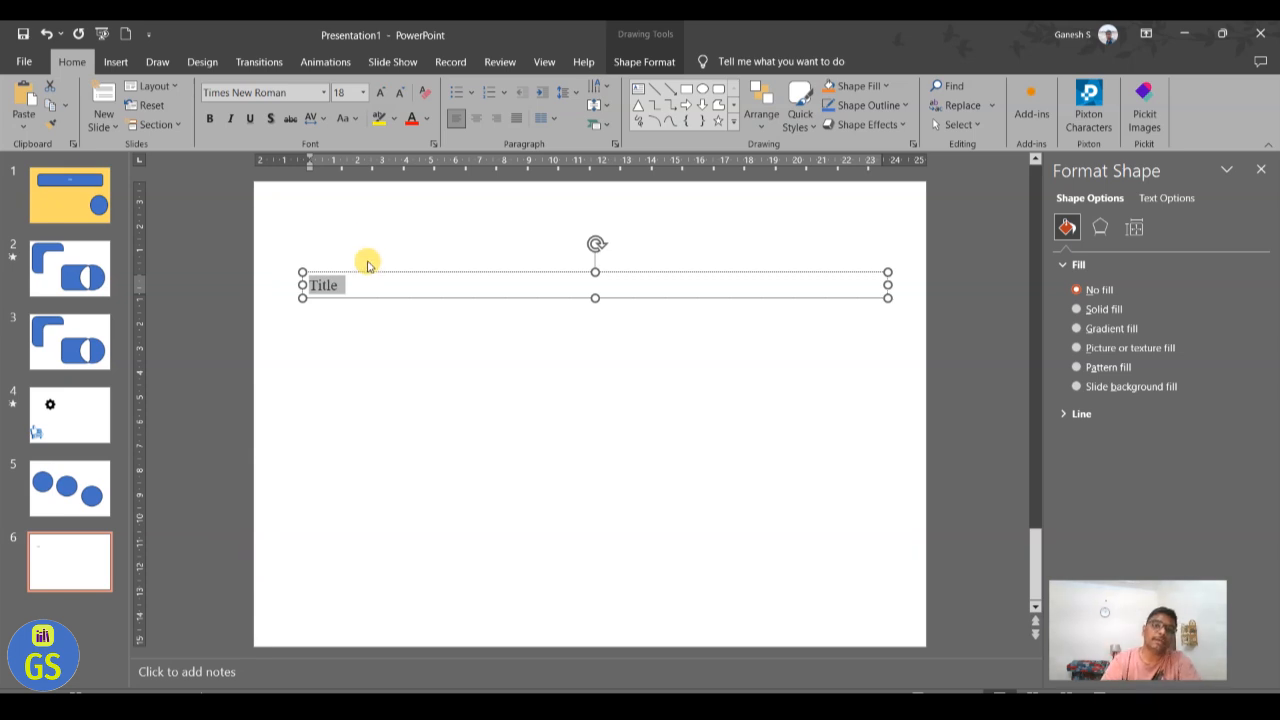
left_click(478, 340)
Step: In Slide Master view, insert the "New logo" picture from the Desktop's Logos folder onto the Blank layout
left_click(536, 63)
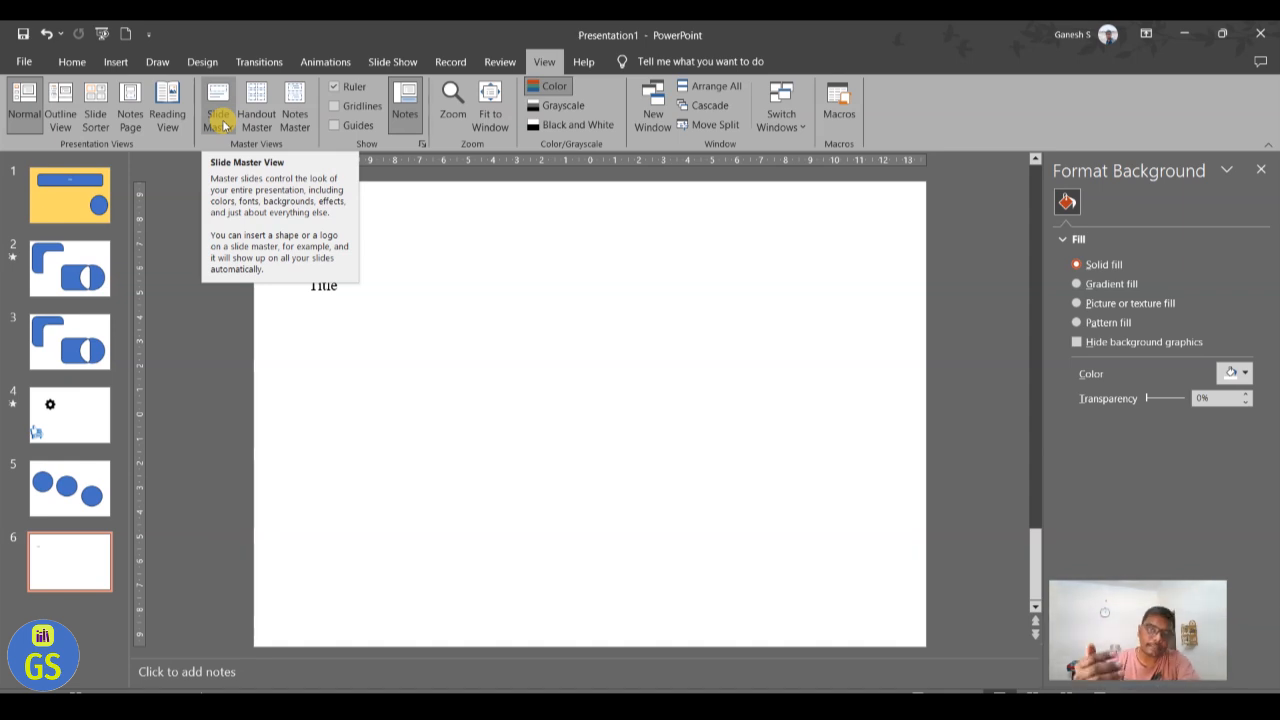
left_click(483, 331)
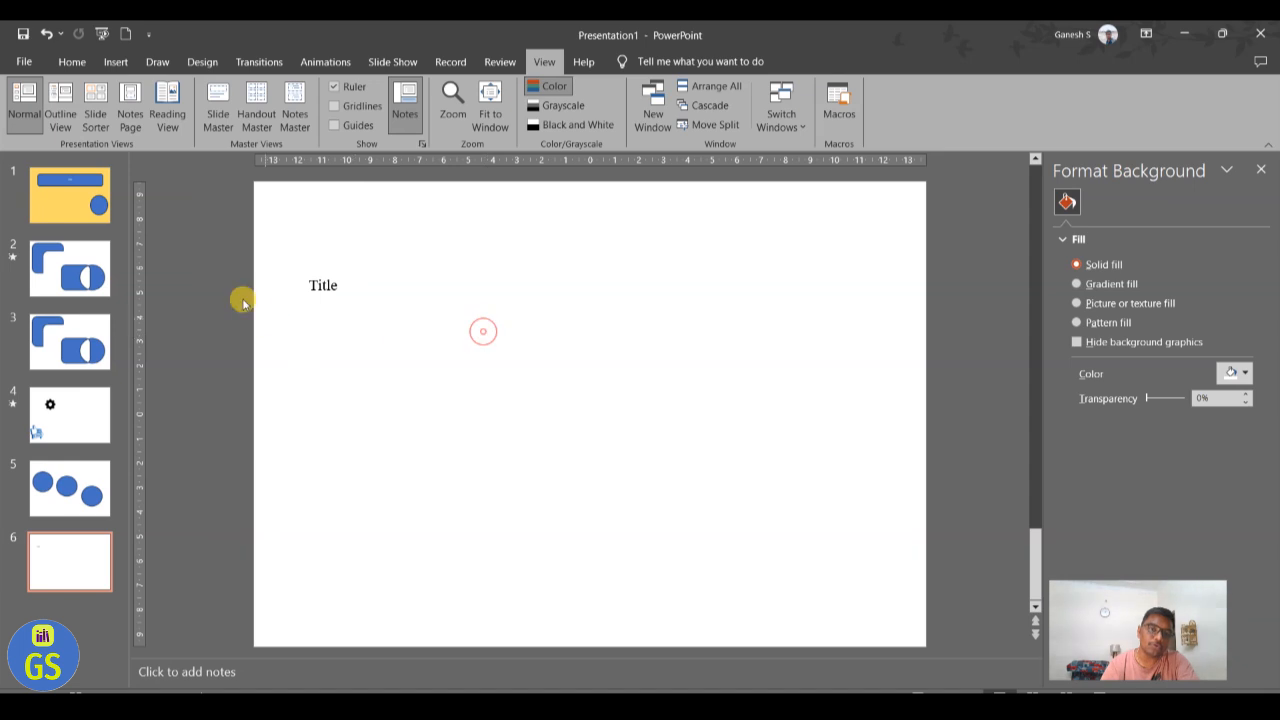
left_click(212, 118)
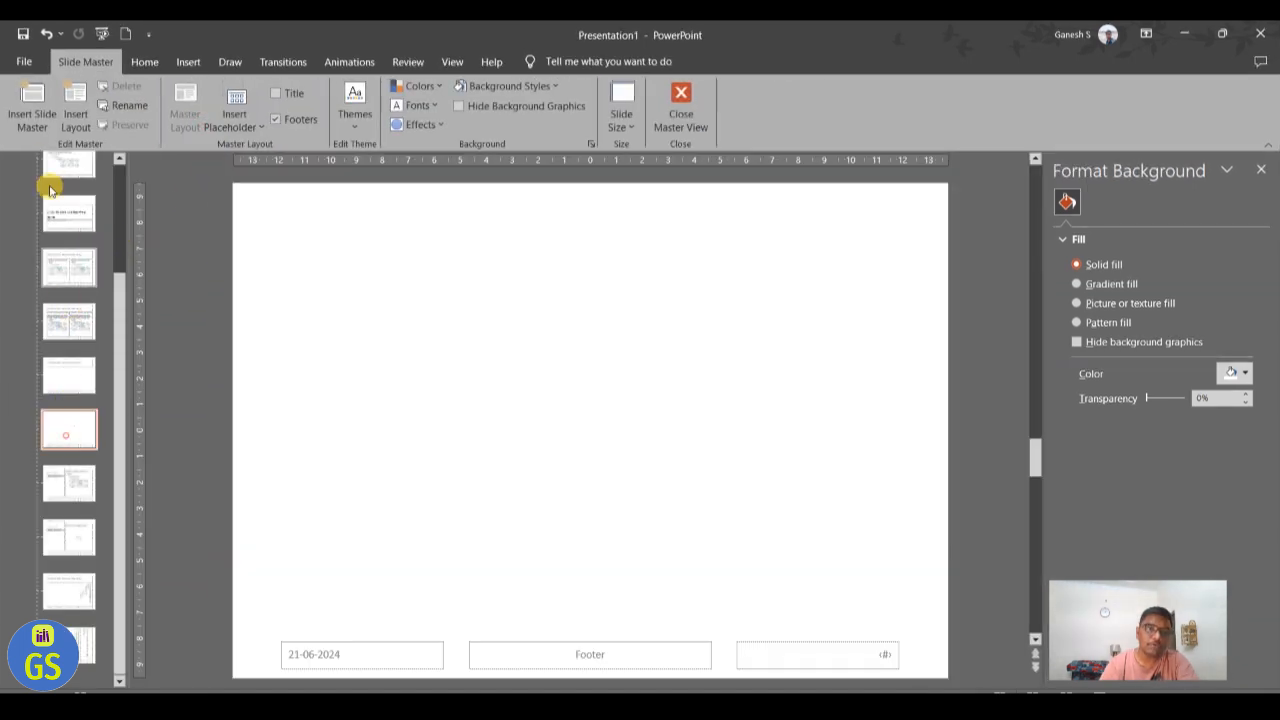
left_click(180, 63)
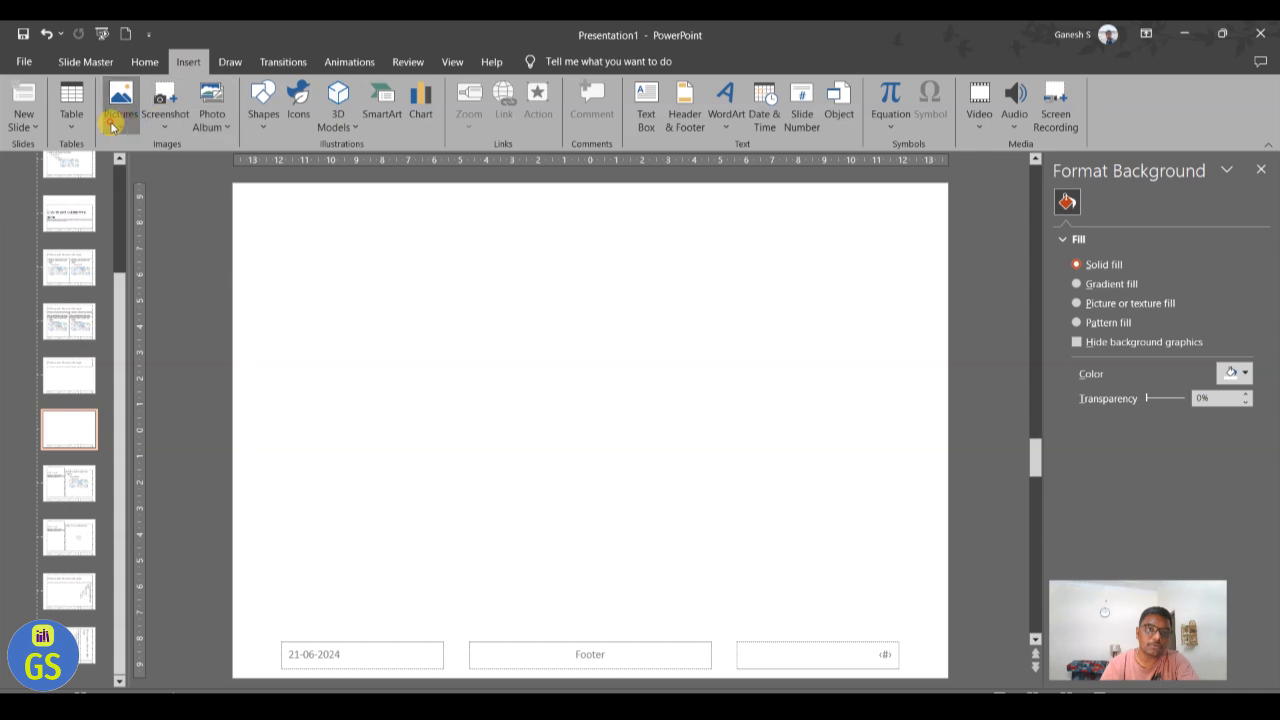
left_click(118, 112)
left_click(152, 170)
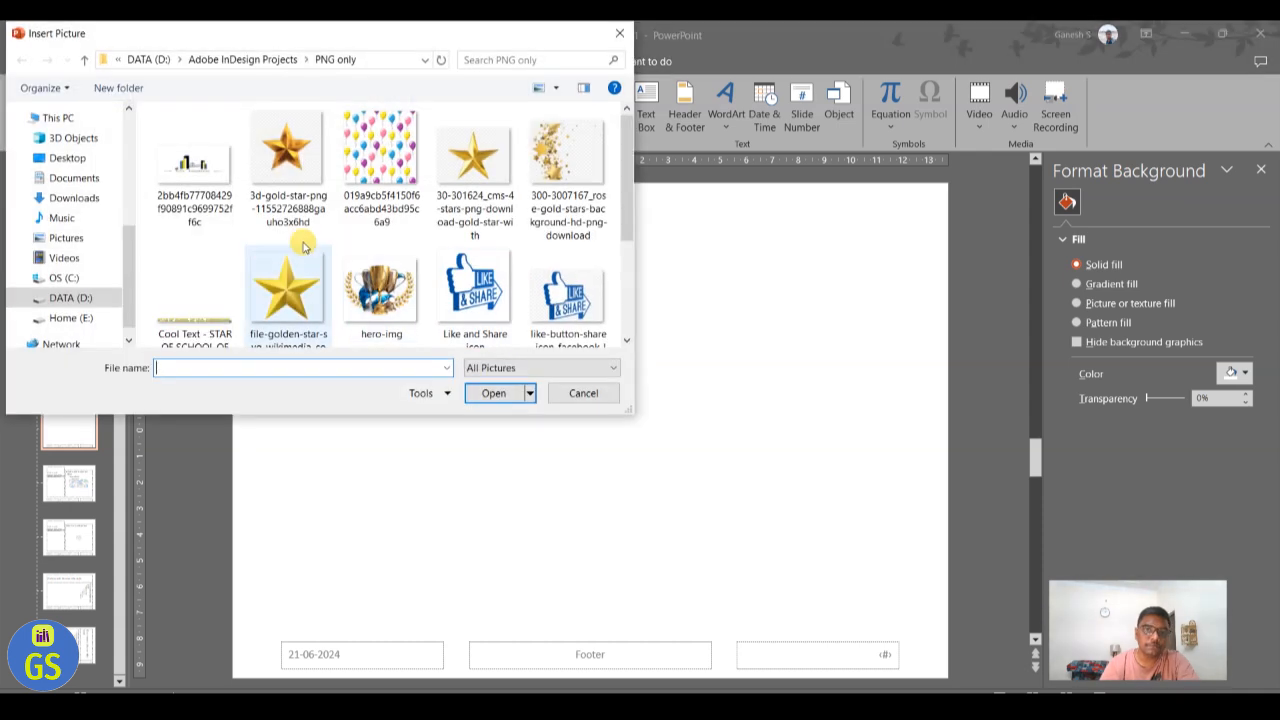
left_click(70, 158)
double_click(290, 155)
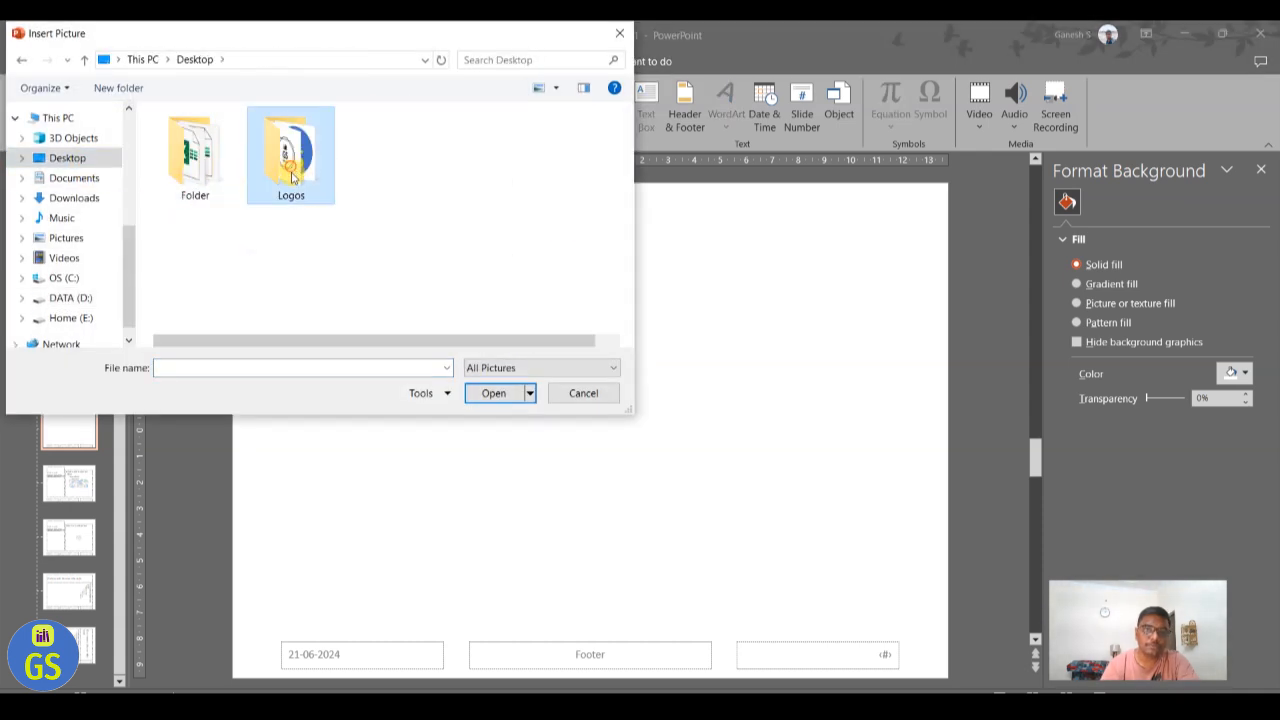
left_click(545, 172)
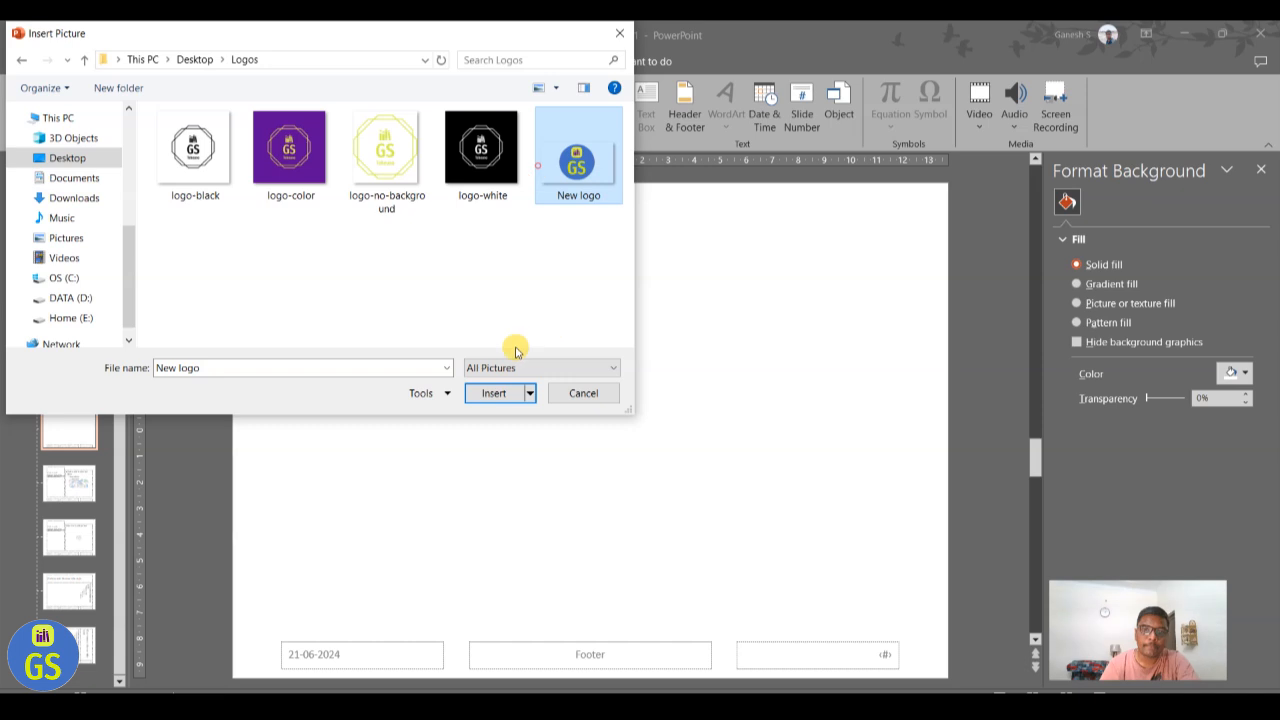
left_click(484, 393)
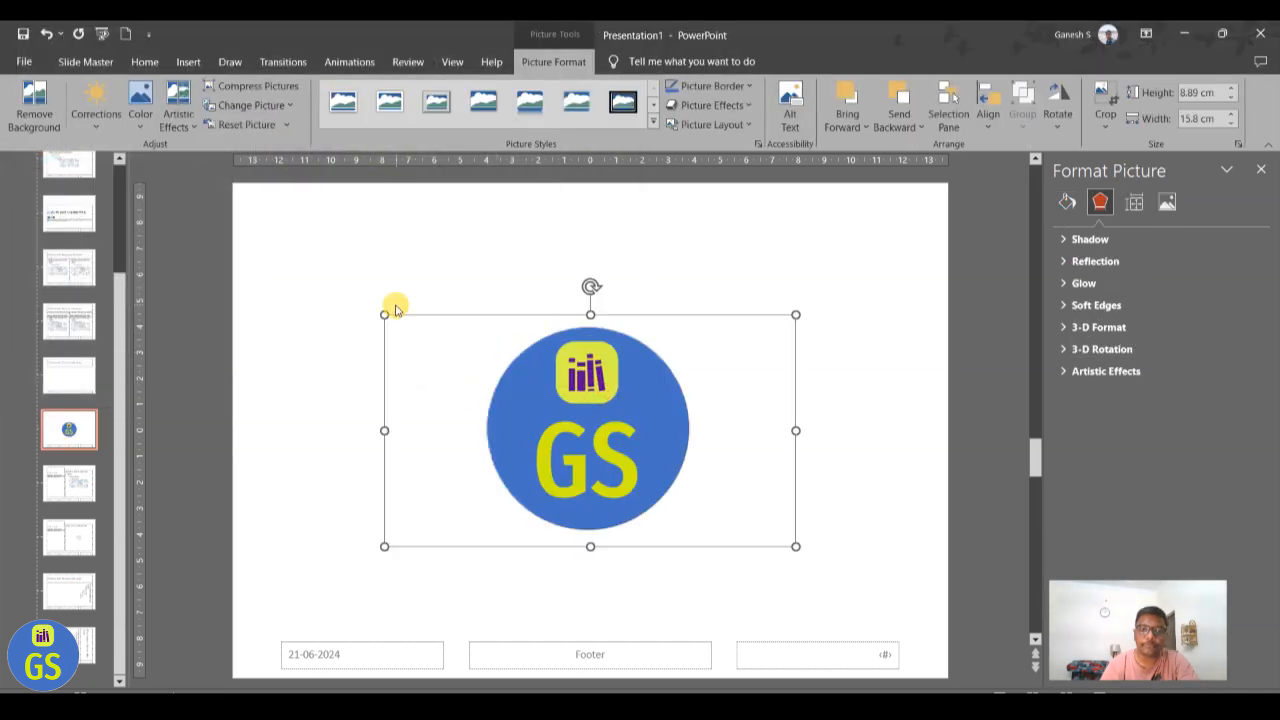
Step: Shrink the logo picture to about 4.09 by 7.27 cm and move it to the layout's upper-right corner
left_click_drag(384, 314, 607, 439)
left_click_drag(713, 470, 894, 212)
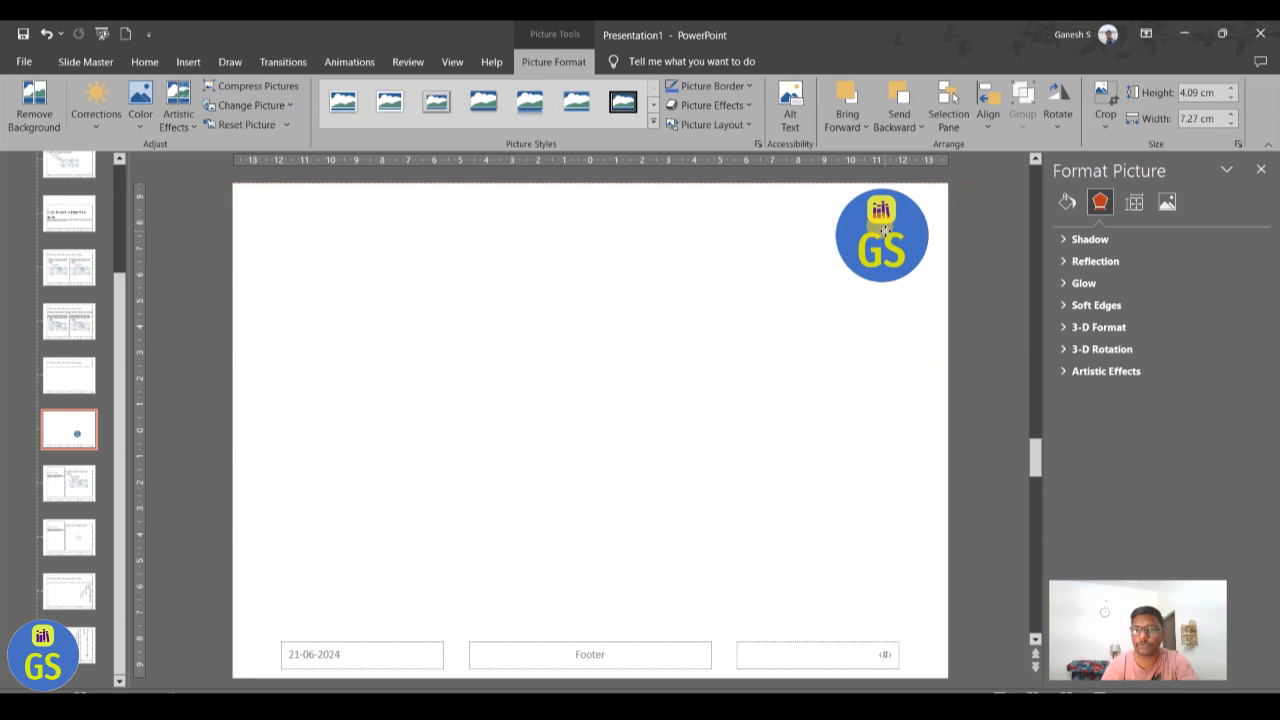
left_click(780, 412)
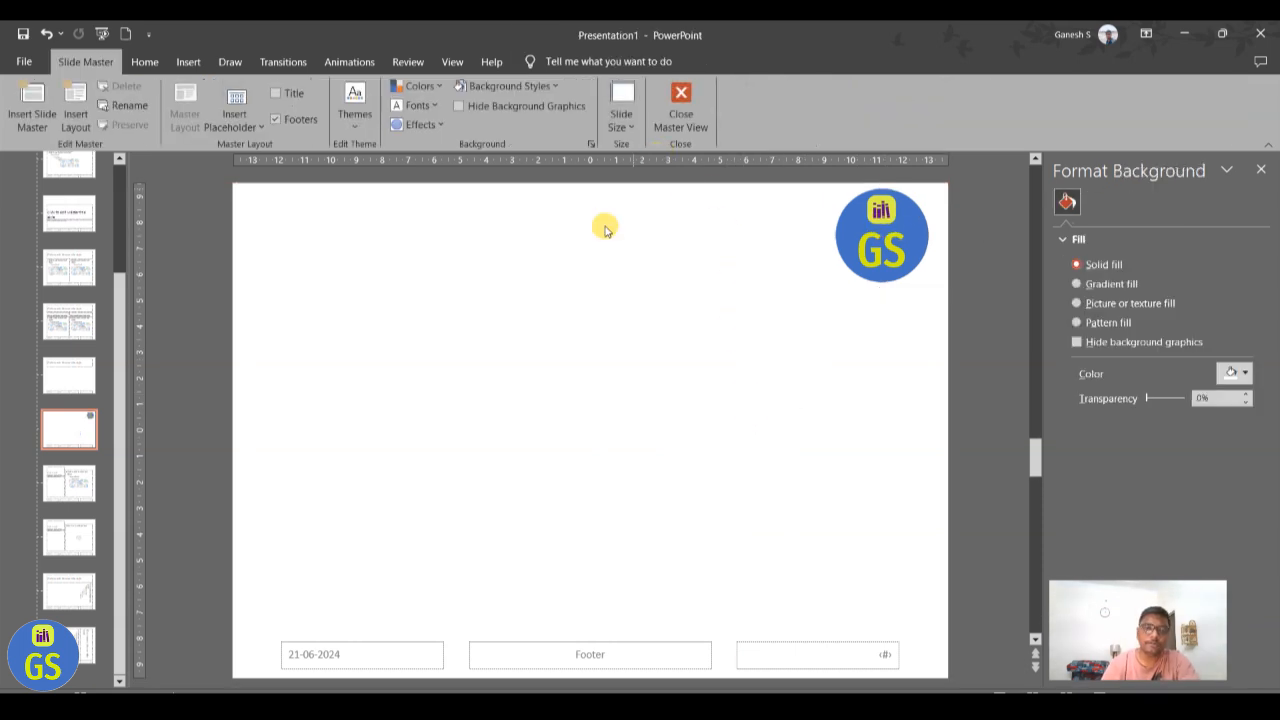
Step: Close the master view and add another Blank slide after slide 6
left_click(679, 107)
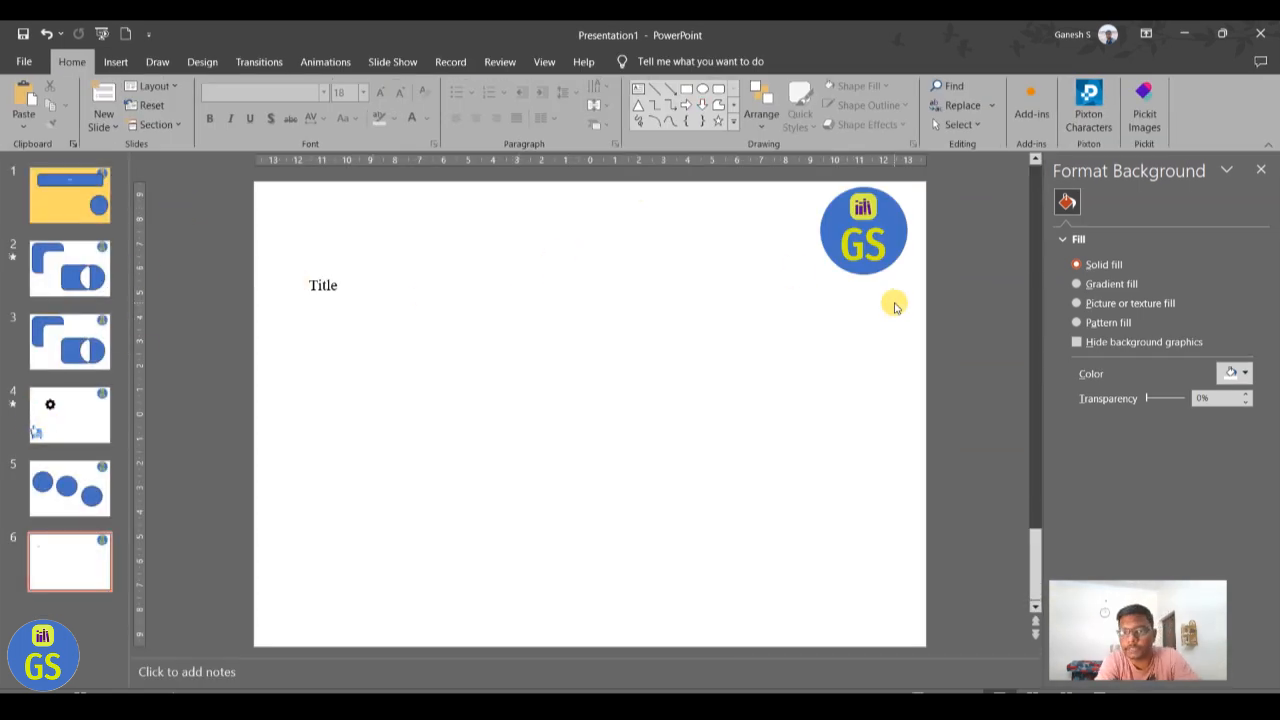
left_click(104, 127)
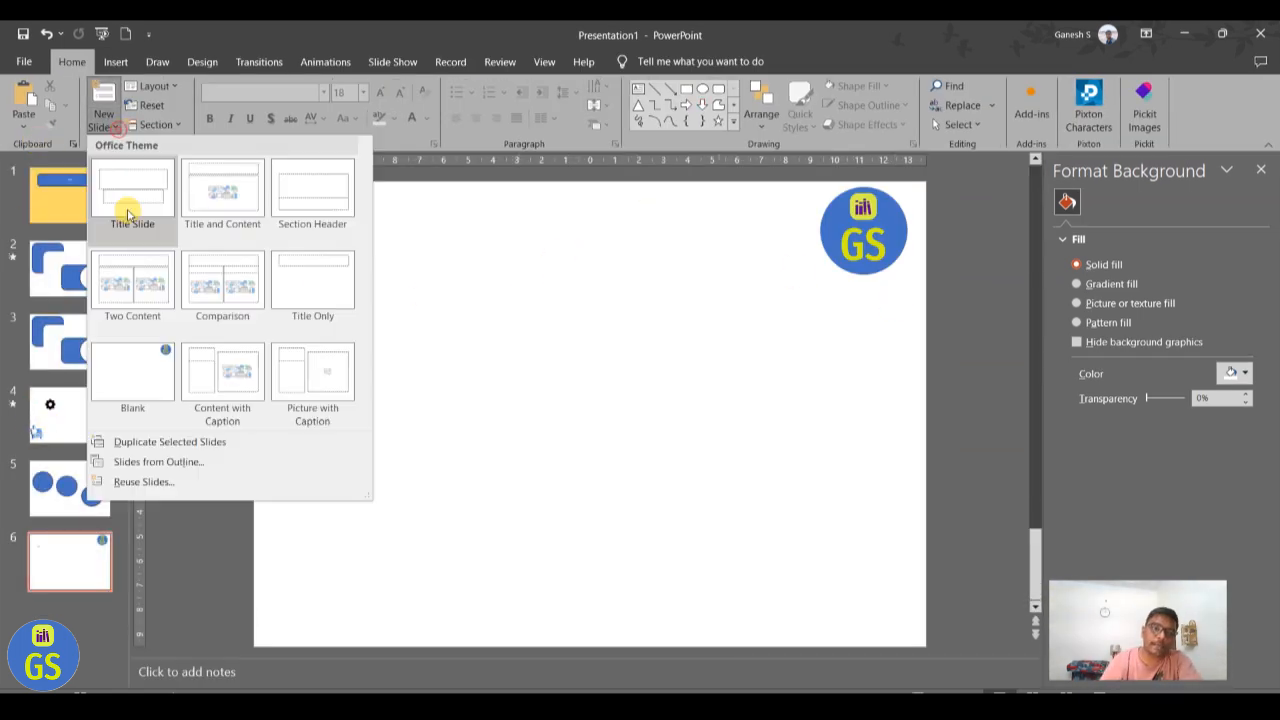
left_click(133, 380)
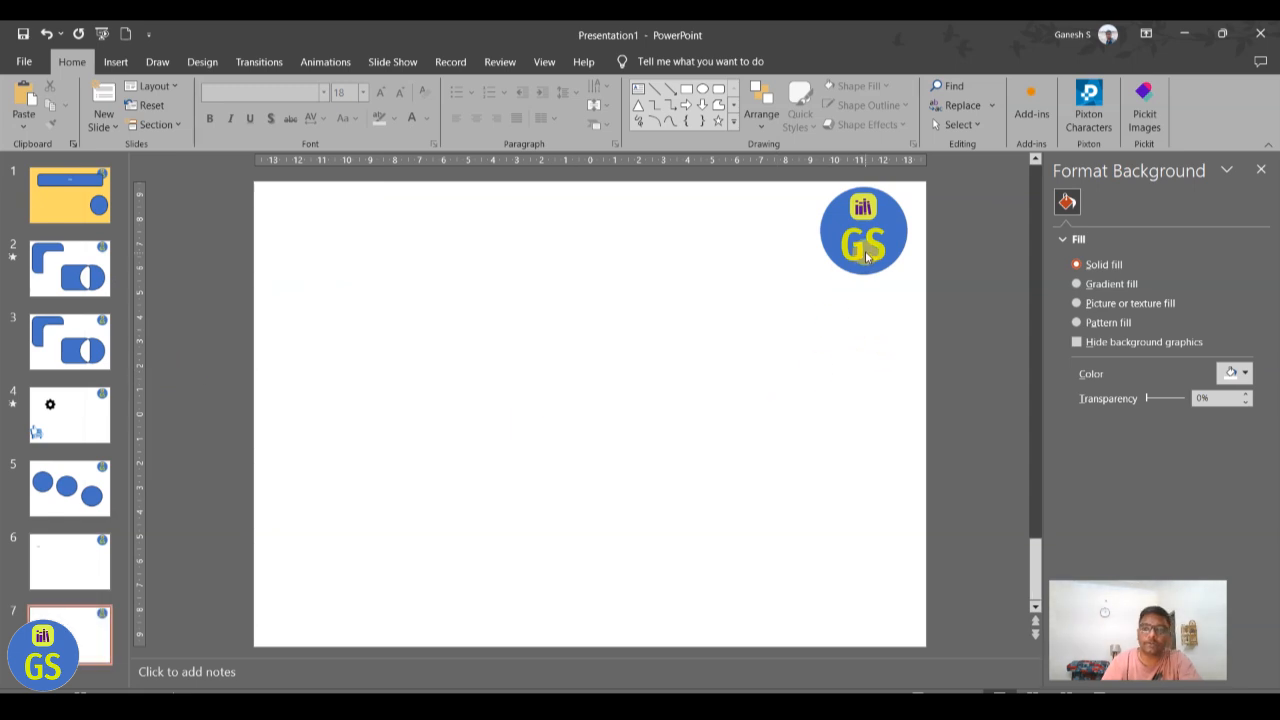